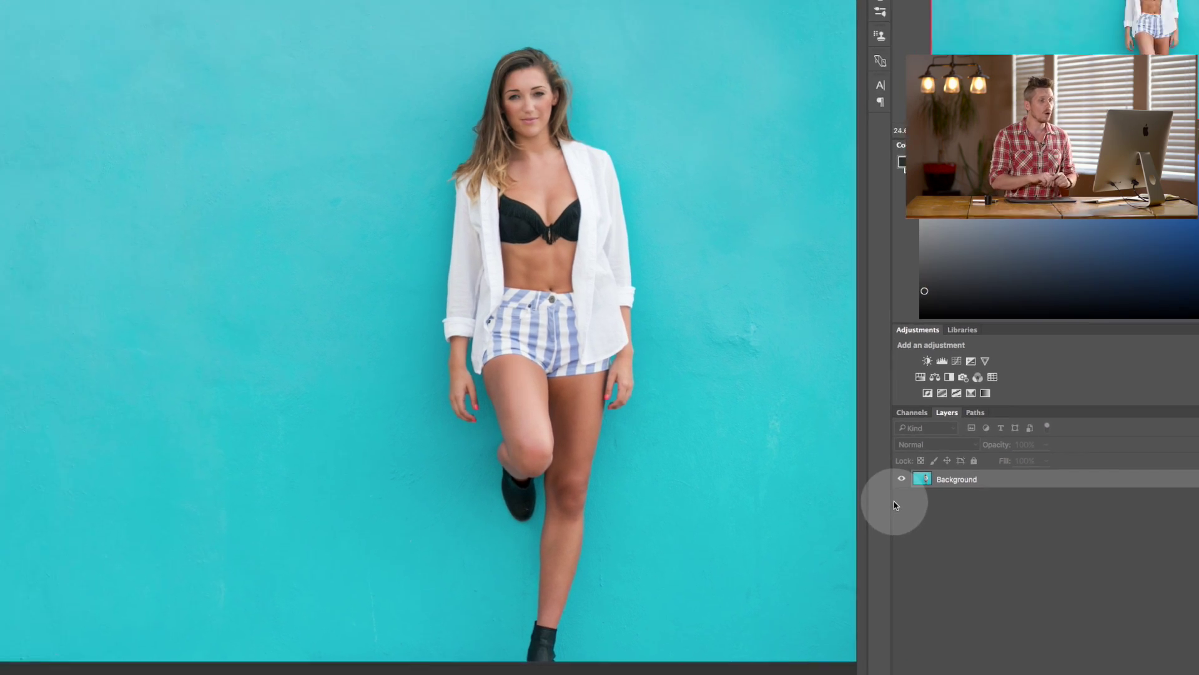
Place Eds Texture.jpg from Finder as a layer over the portrait, then hide it.
key("ctrl+Up")
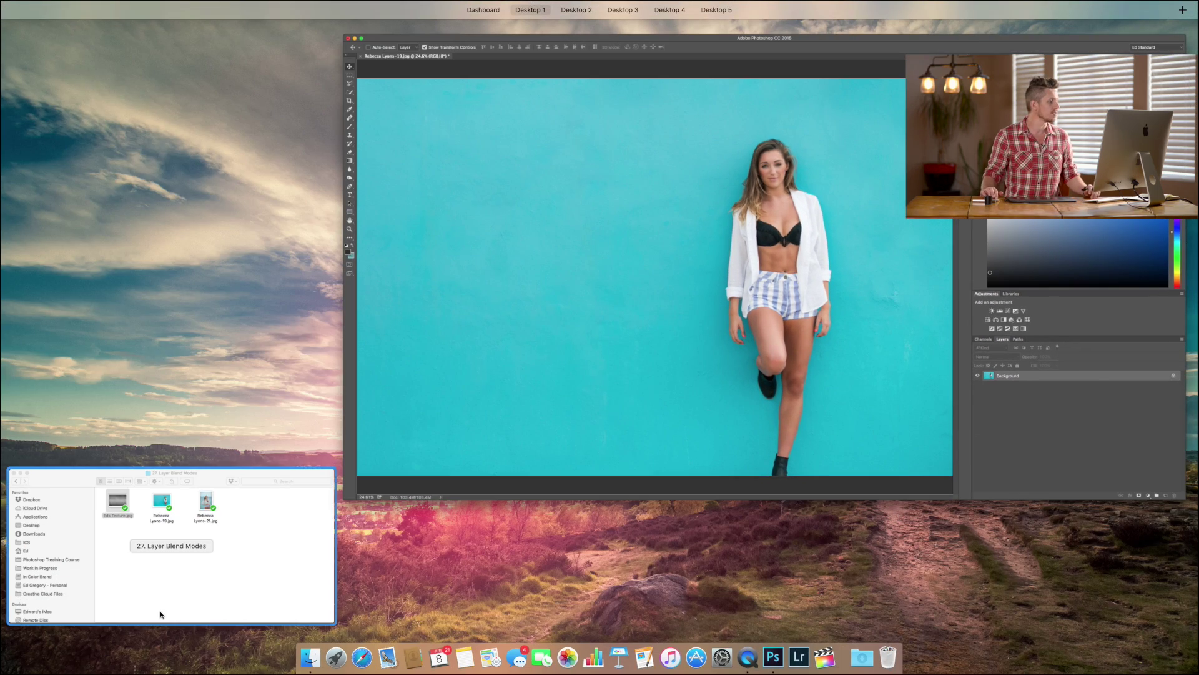
left_click(192, 566)
left_click_drag(497, 358, 348, 232)
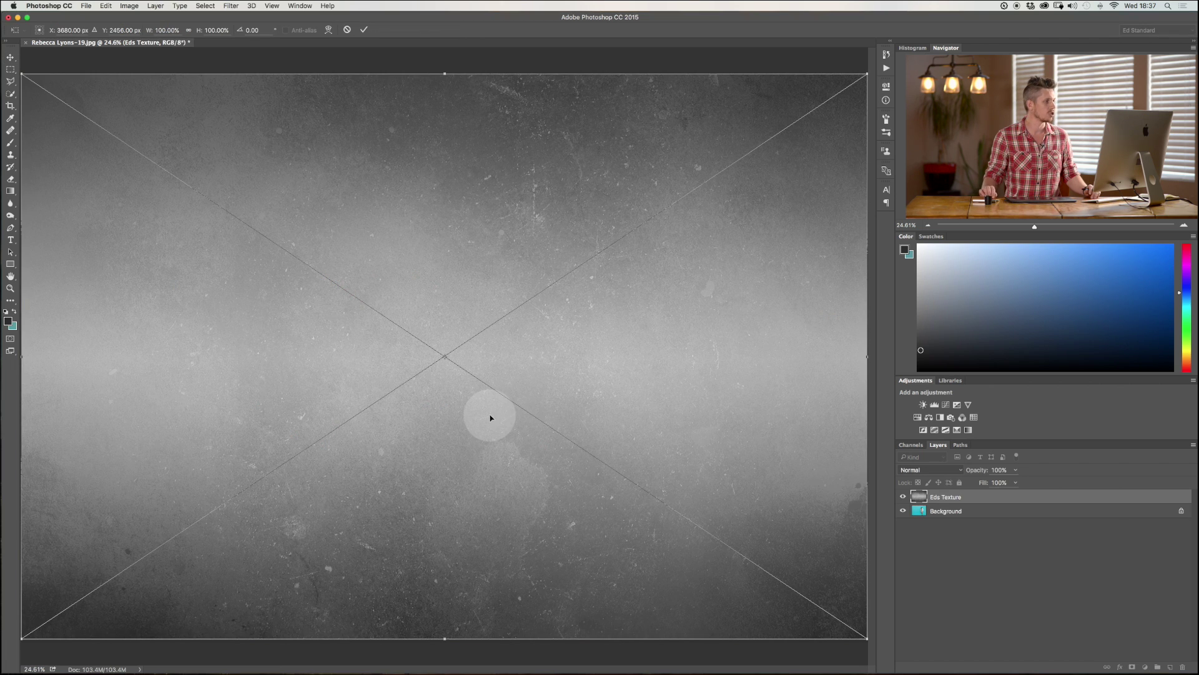
key("Return")
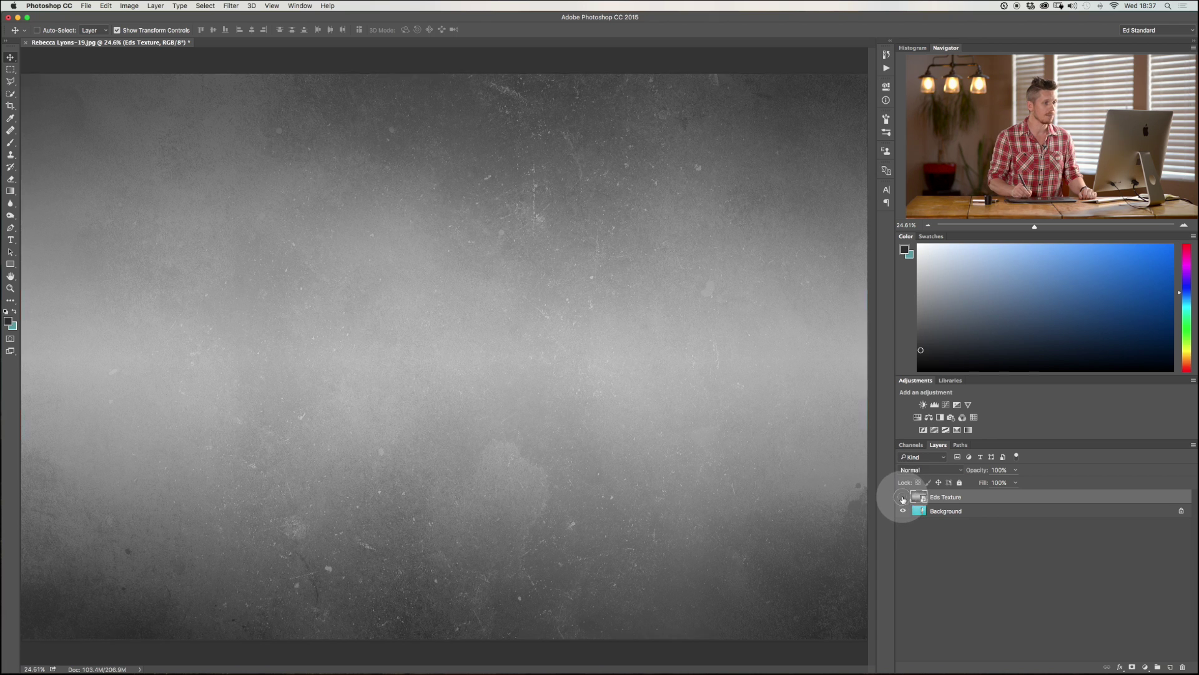
left_click(904, 497)
left_click(903, 498)
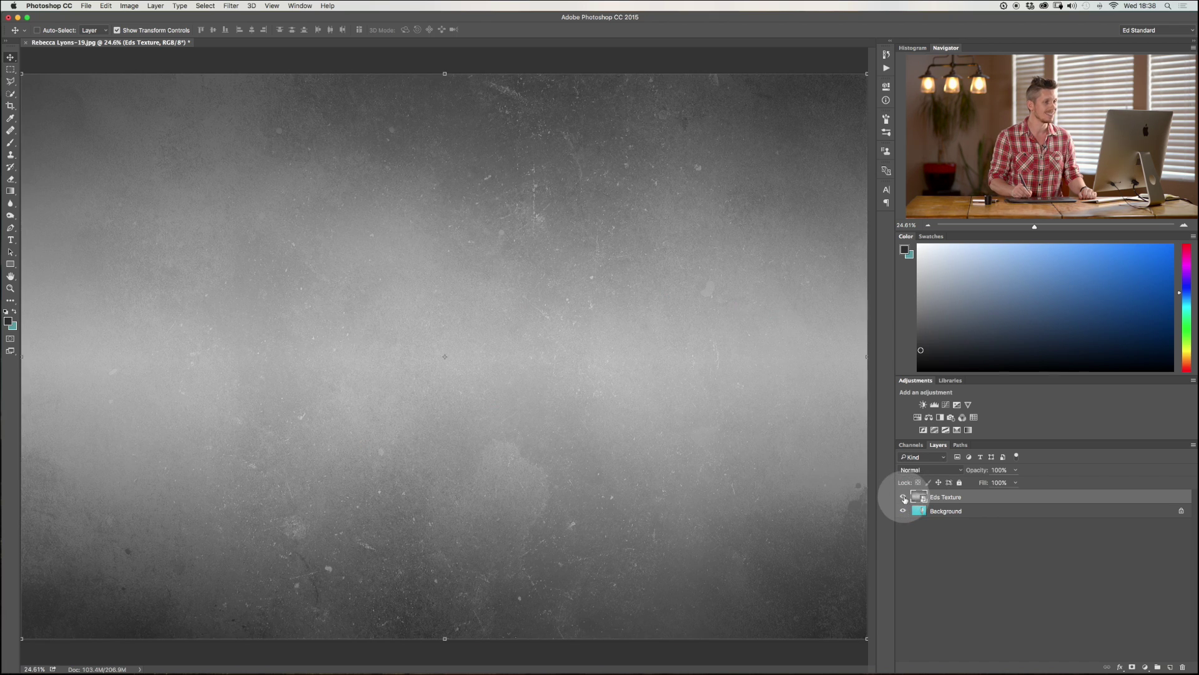
left_click(902, 498)
left_click(903, 498)
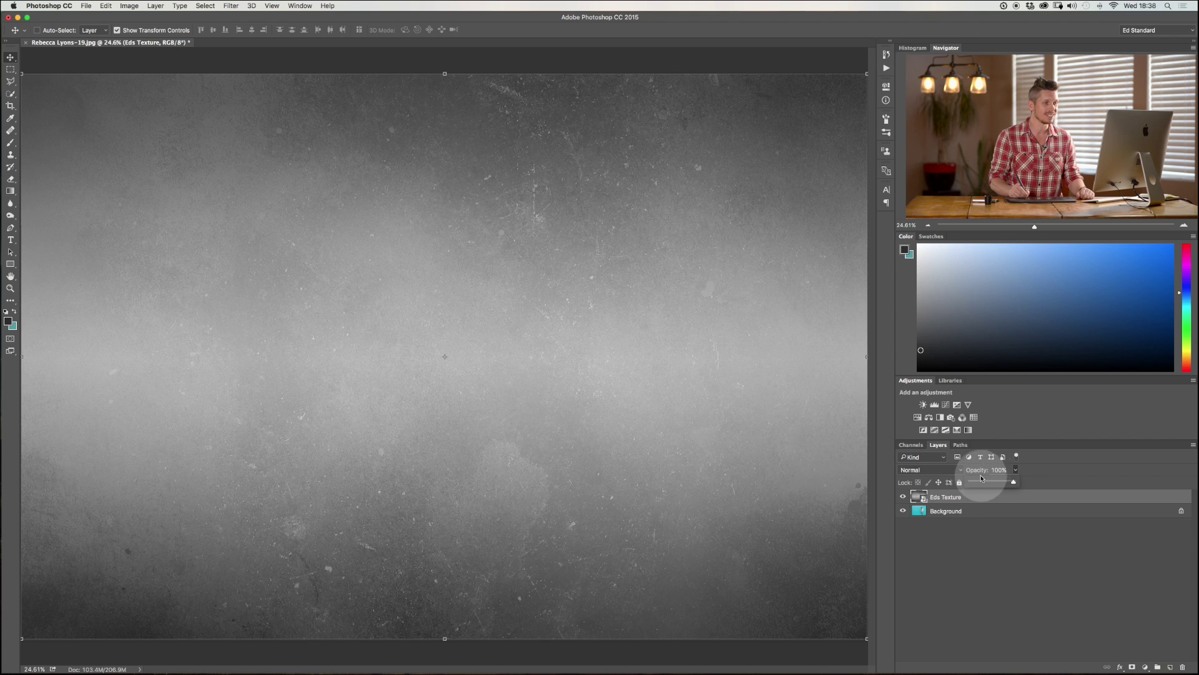
left_click_drag(1007, 484, 989, 486)
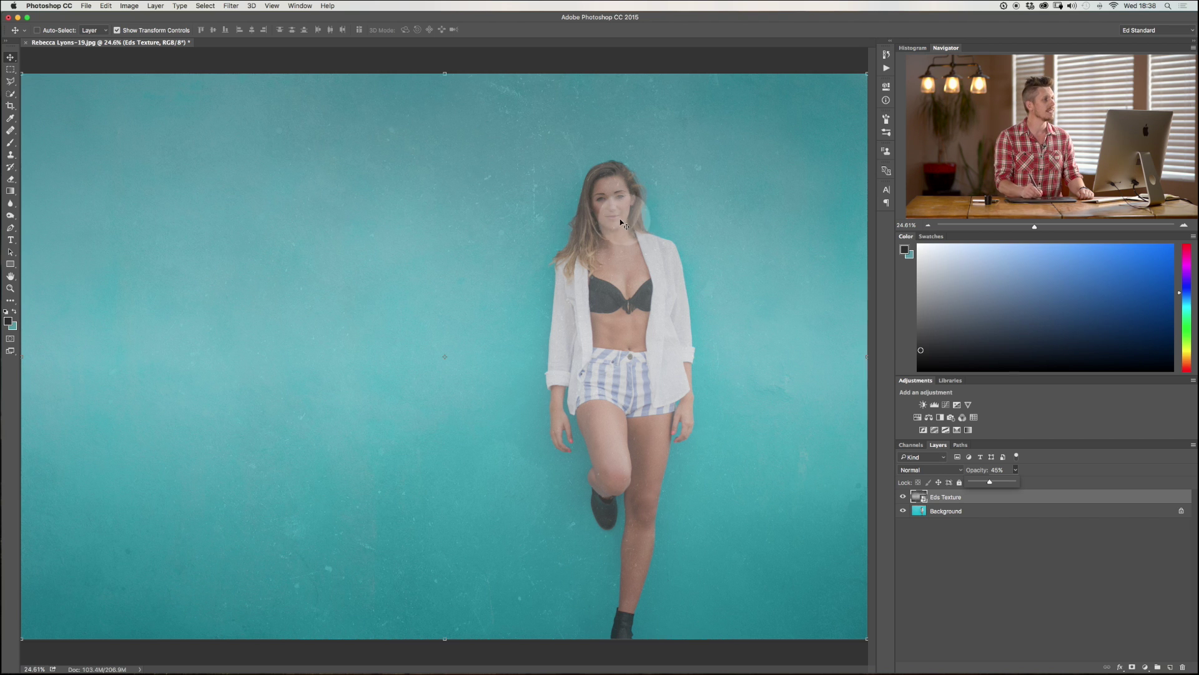
left_click(902, 497)
left_click(903, 497)
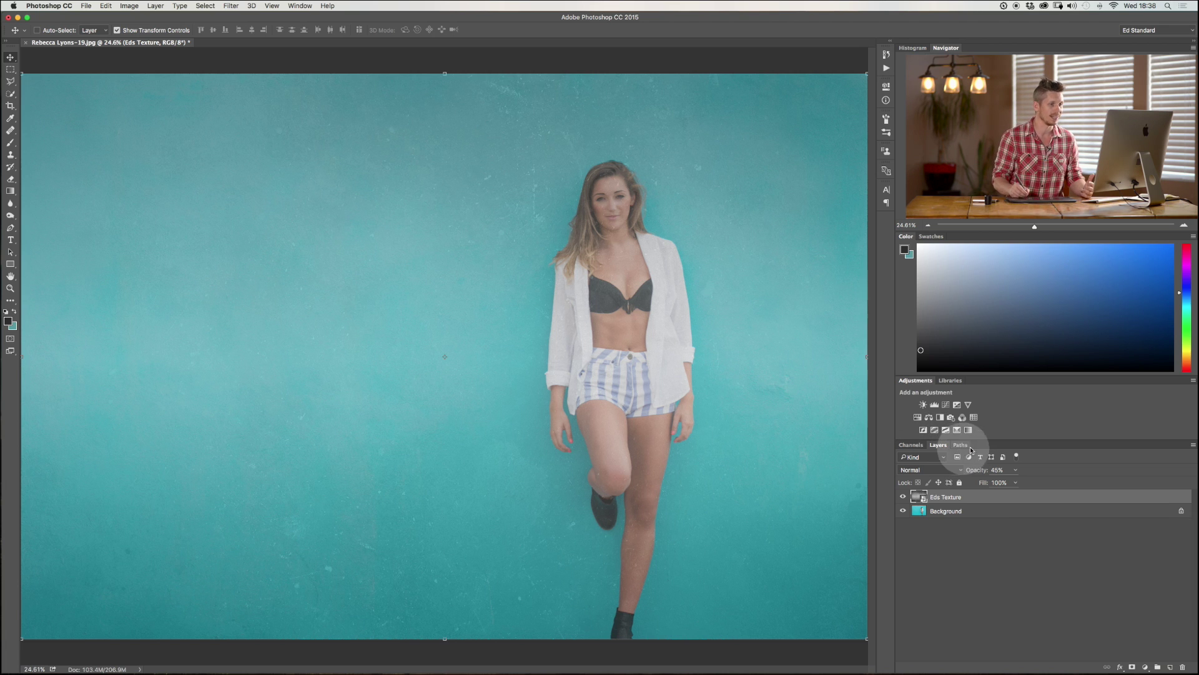
left_click_drag(1015, 470, 1033, 480)
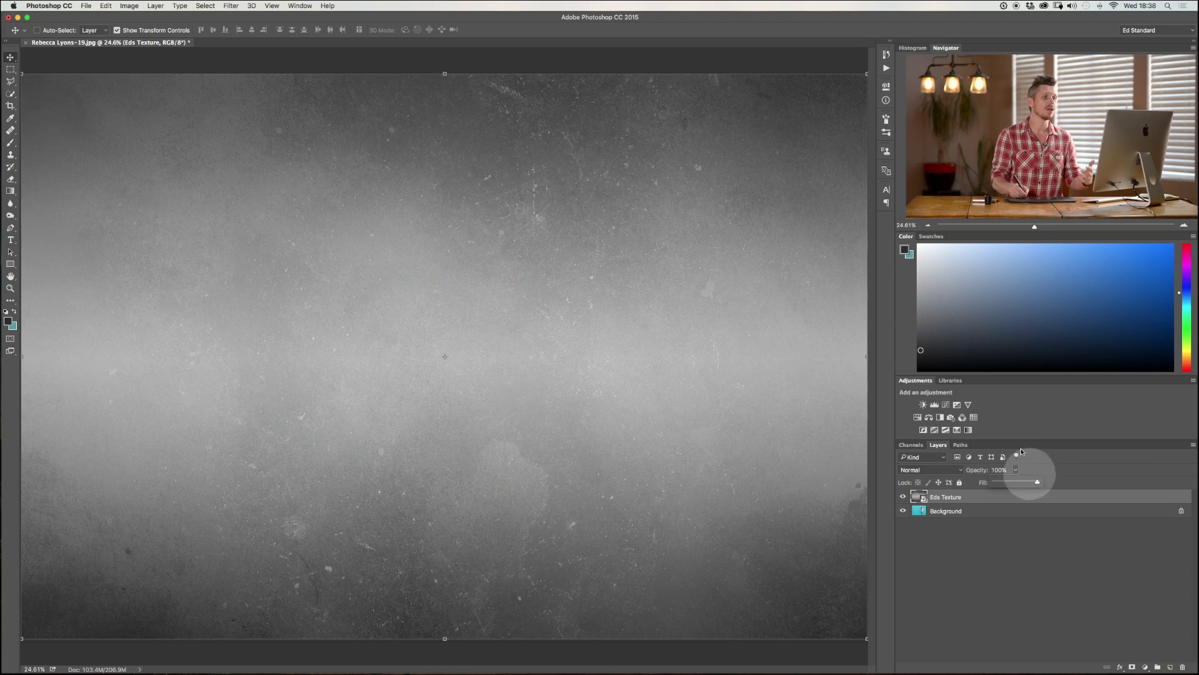
Try Darken and Lighten on the Eds Texture layer, settling on Overlay blending.
left_click(914, 471)
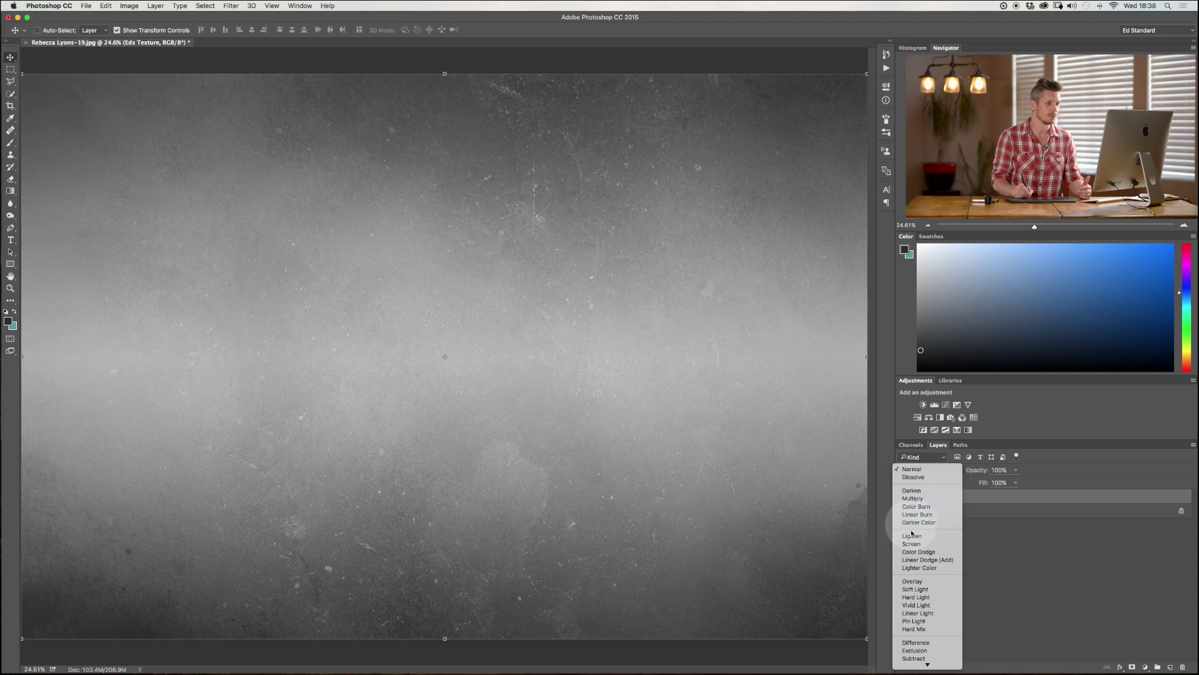
left_click(924, 473)
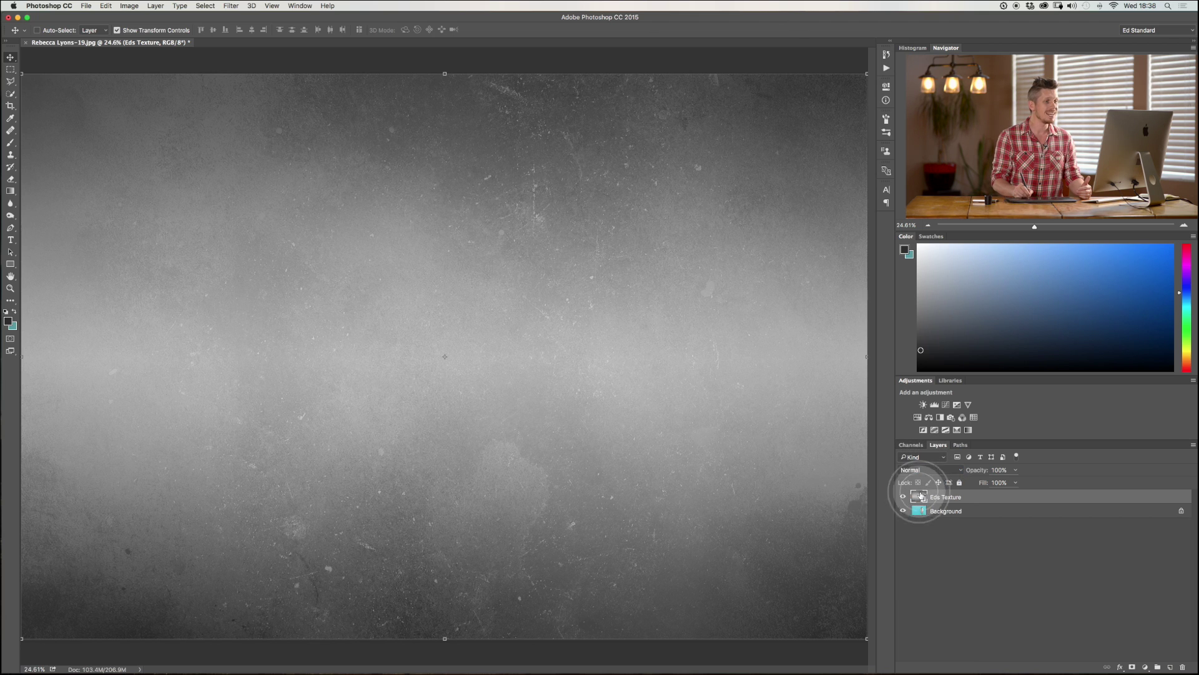
left_click(902, 496)
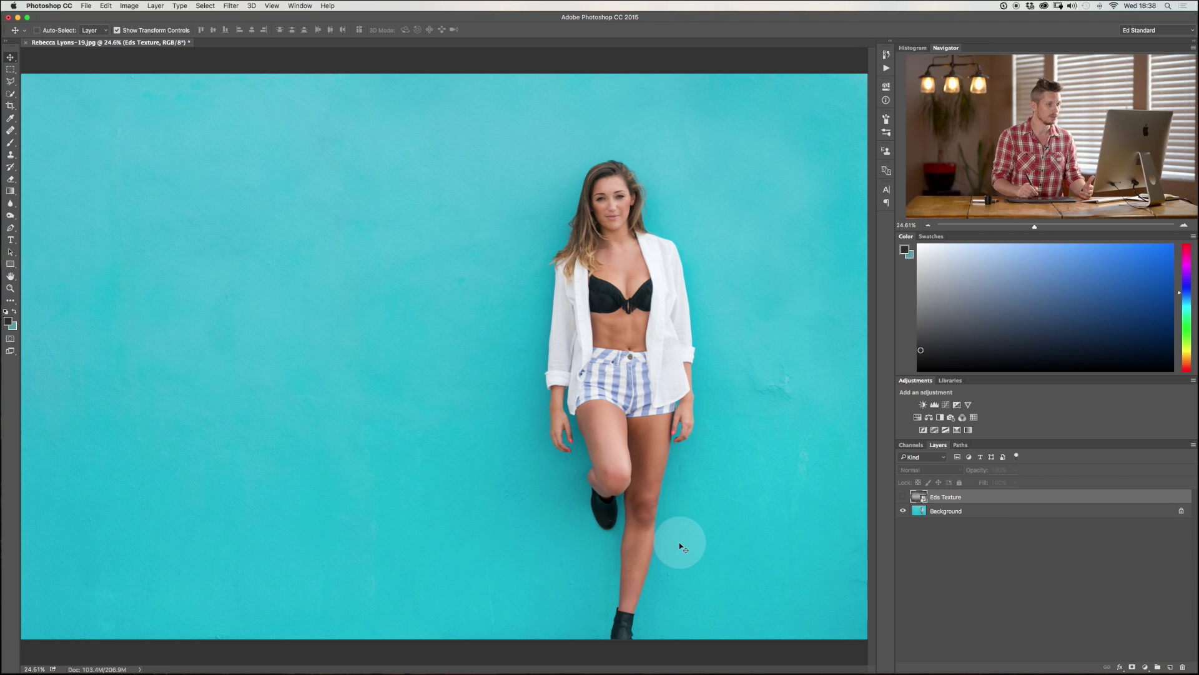
left_click(903, 497)
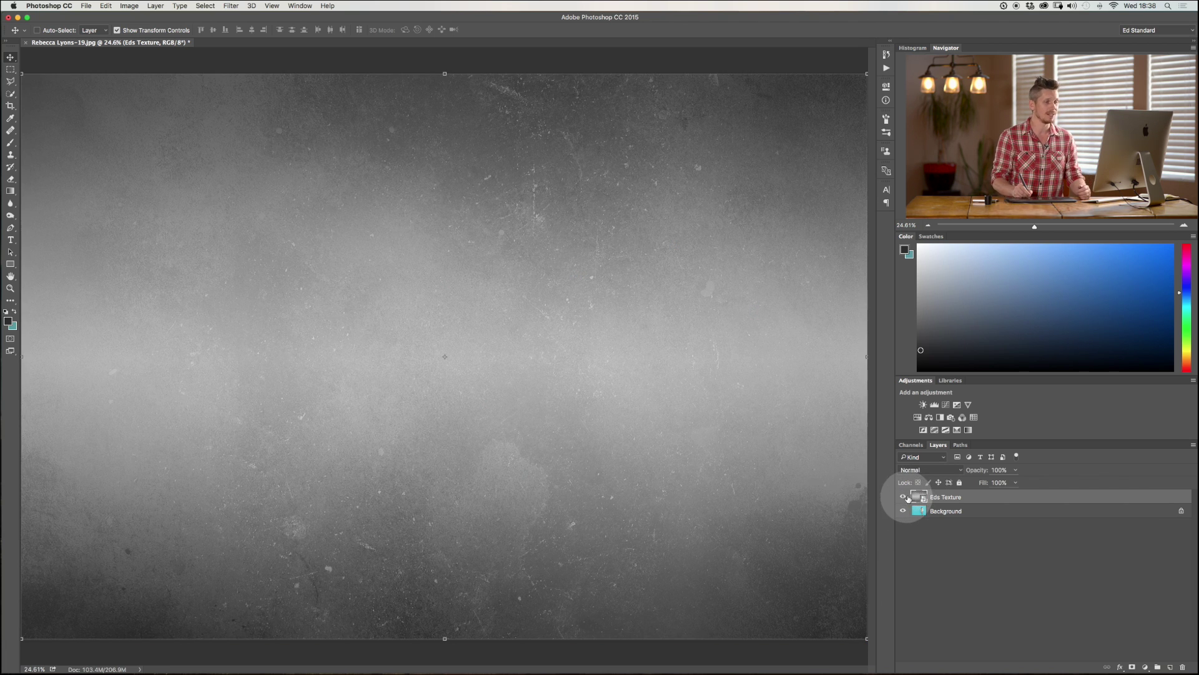
left_click(916, 469)
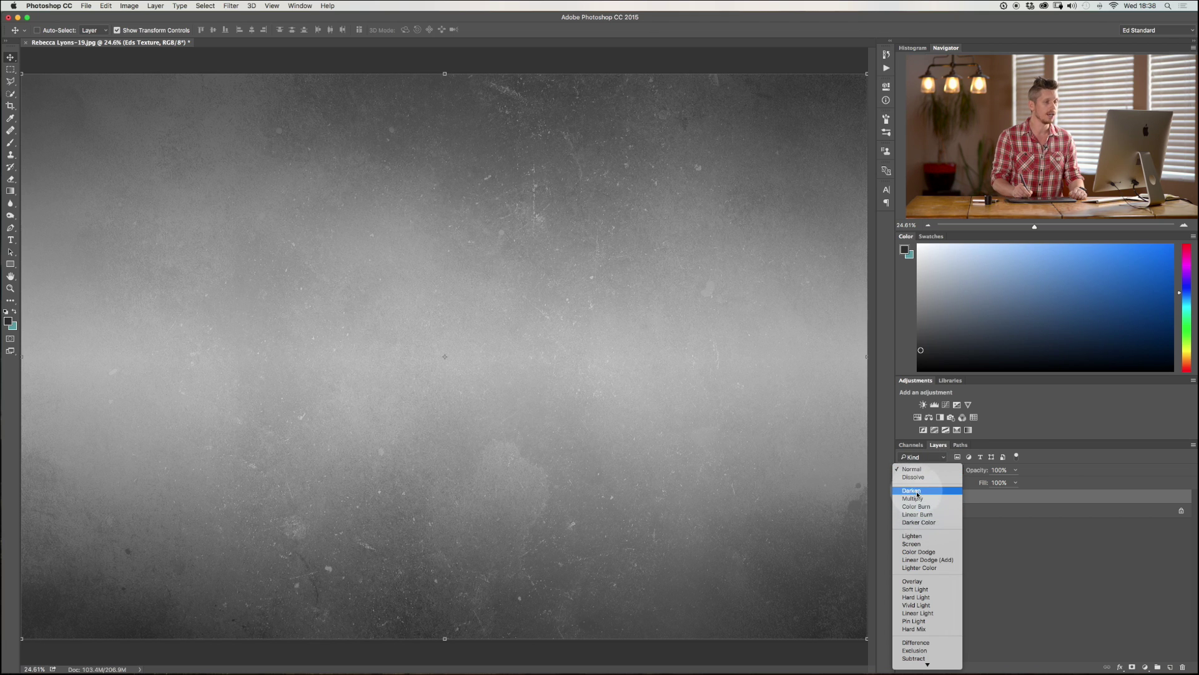
left_click(920, 492)
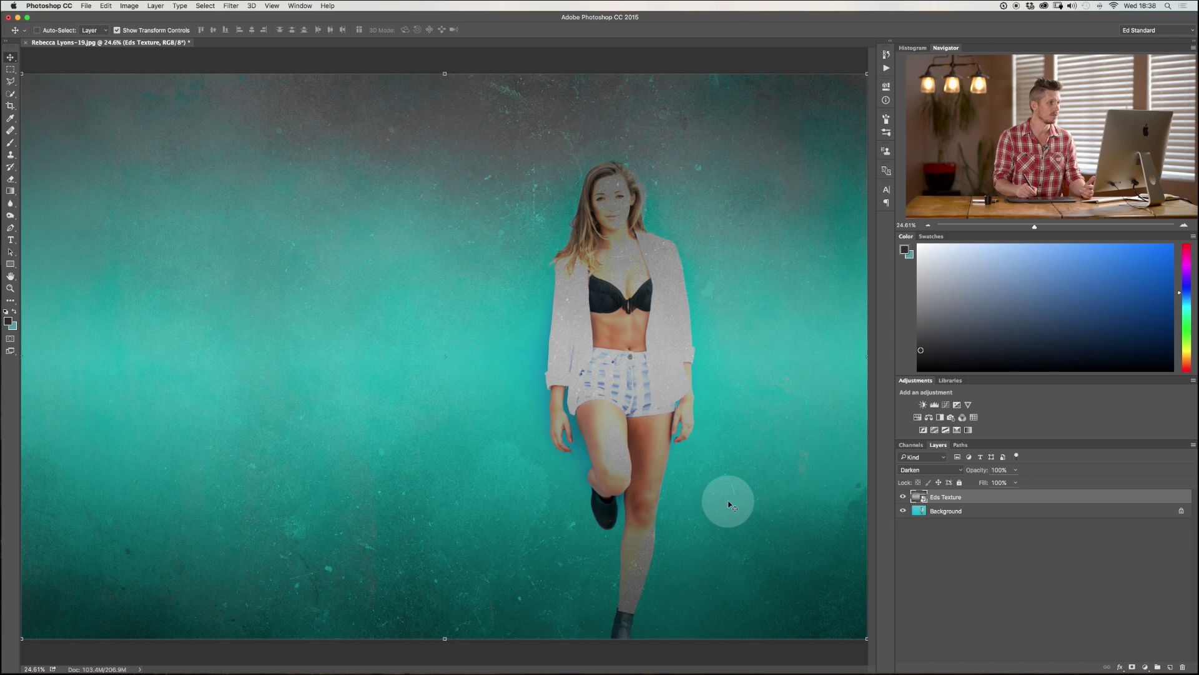
left_click(924, 473)
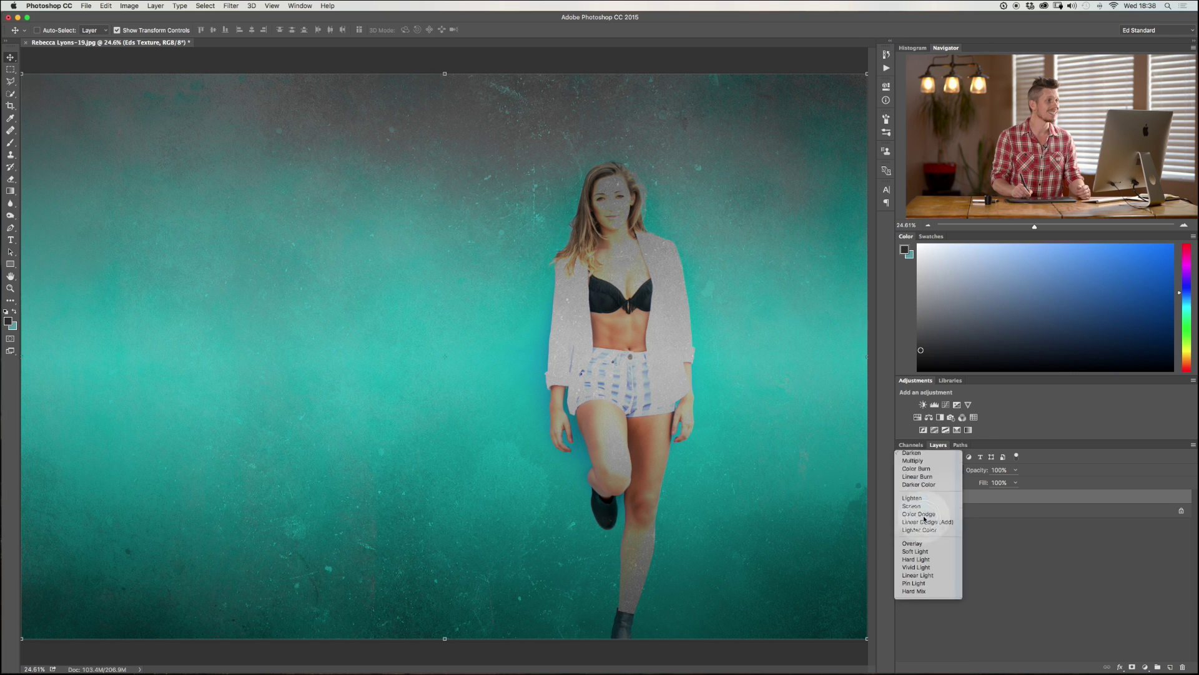
left_click(913, 498)
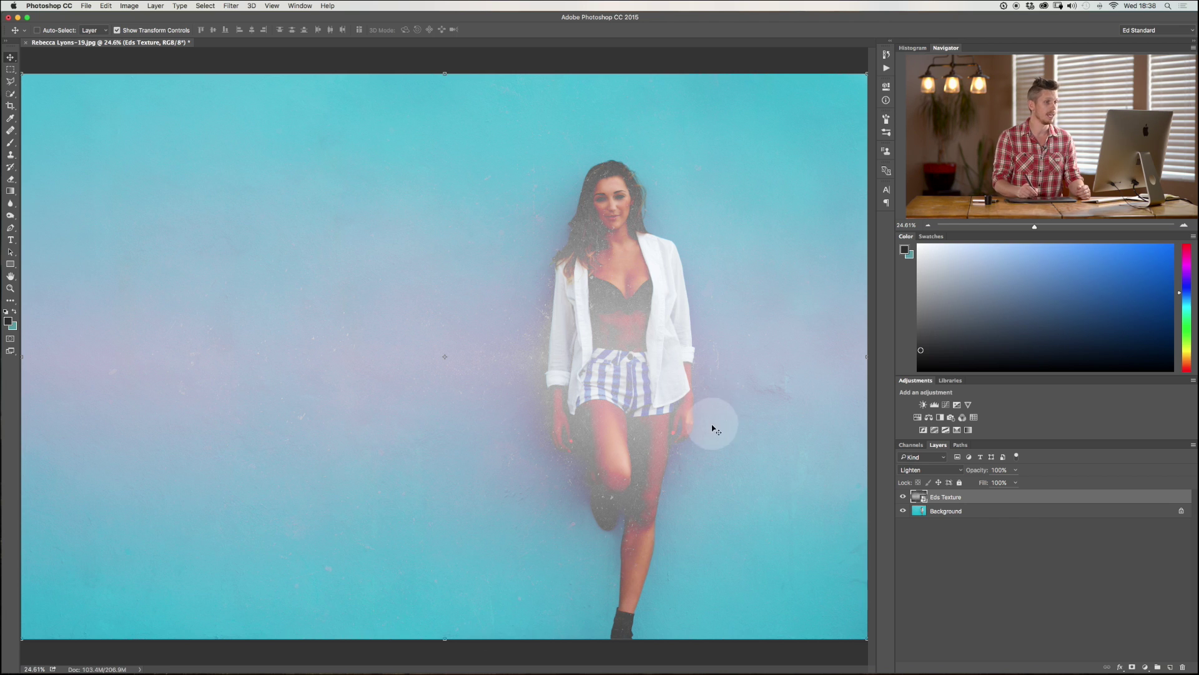
left_click(923, 471)
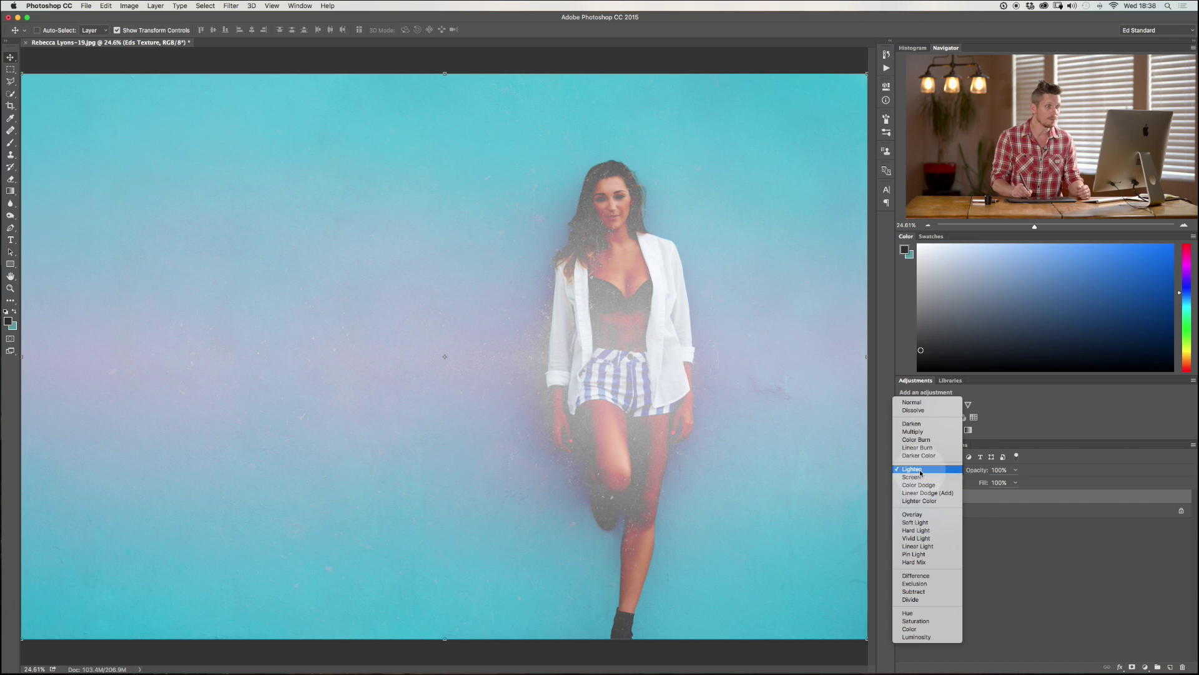
left_click(925, 515)
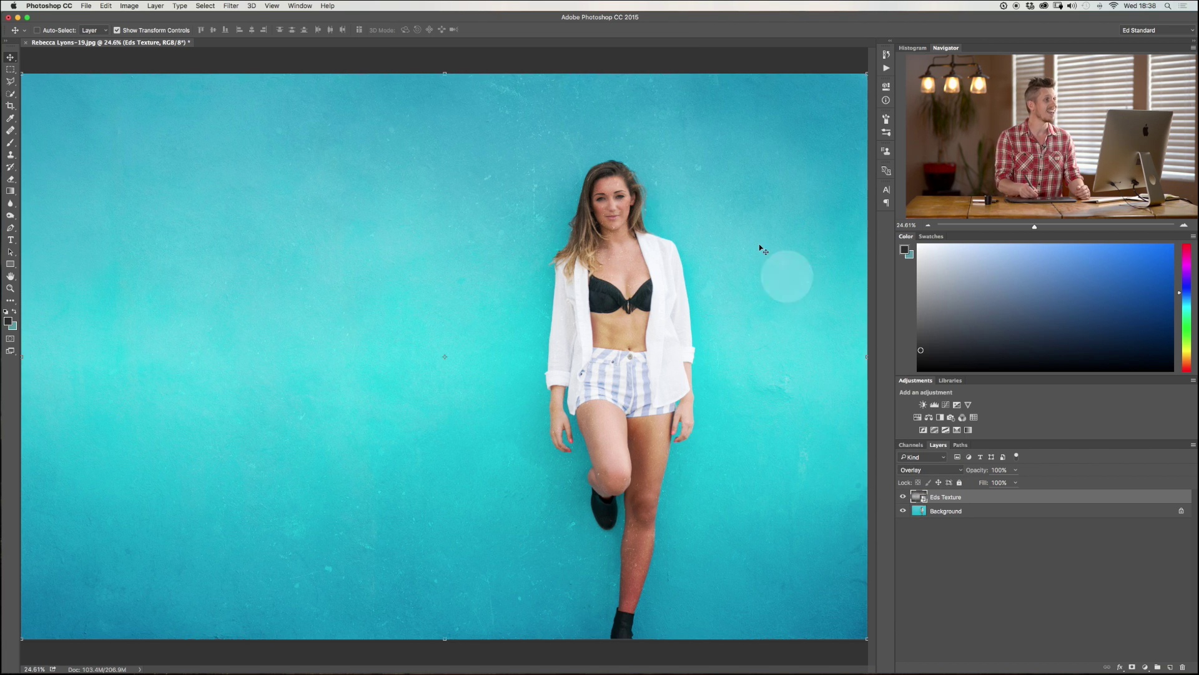
Preview the Eds Texture layer in Difference, Subtract and Color blend modes.
left_click(937, 473)
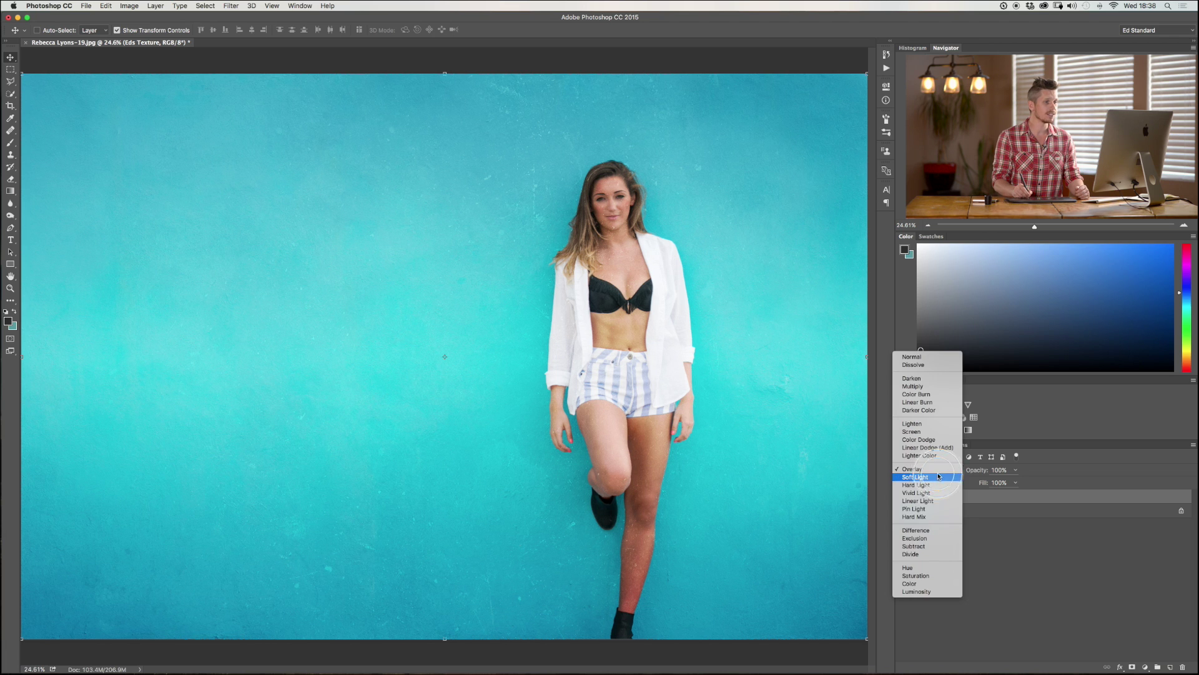
left_click(927, 531)
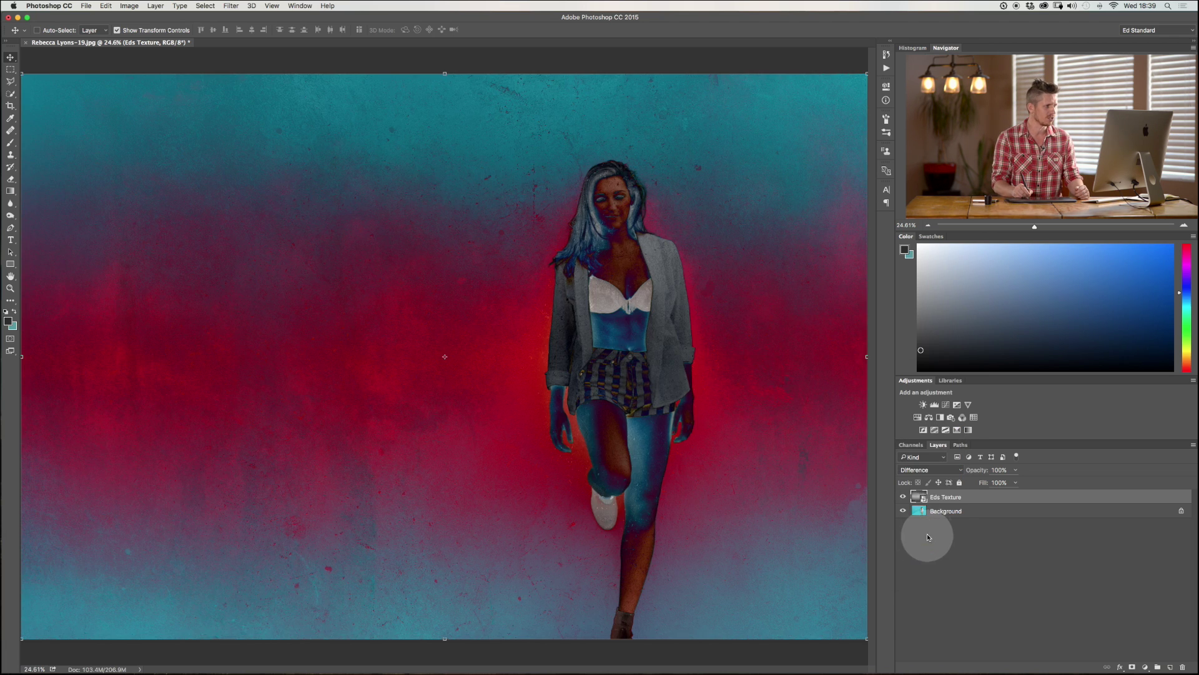
left_click(936, 472)
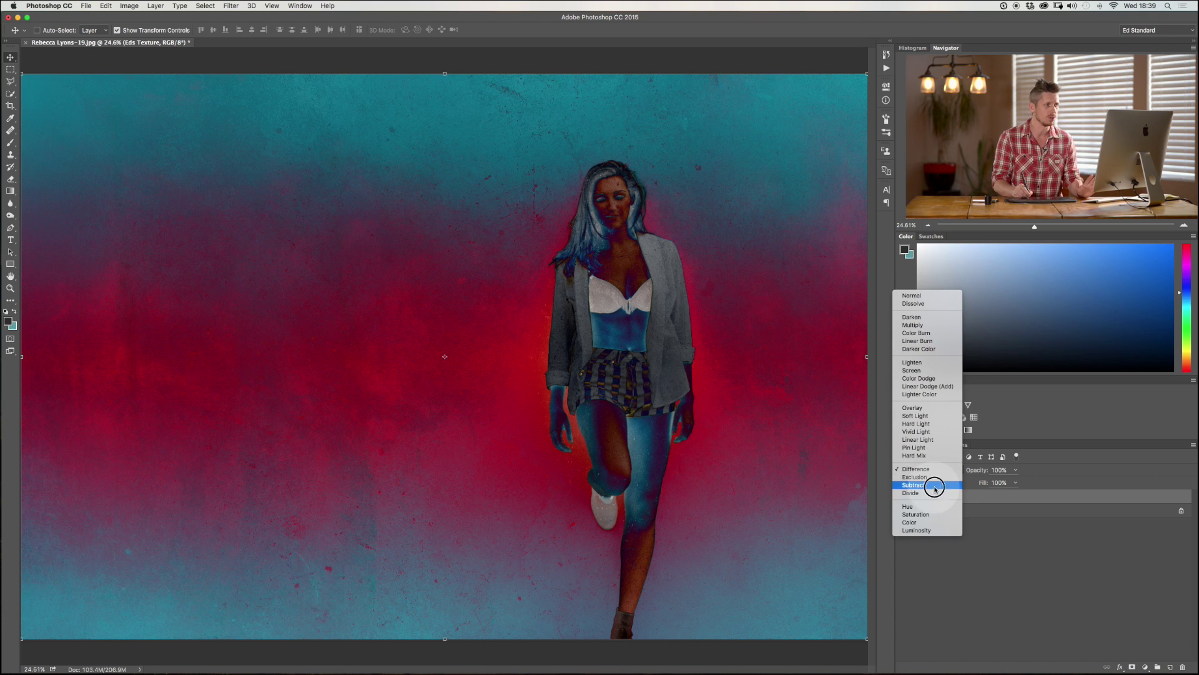
left_click(935, 486)
left_click(935, 471)
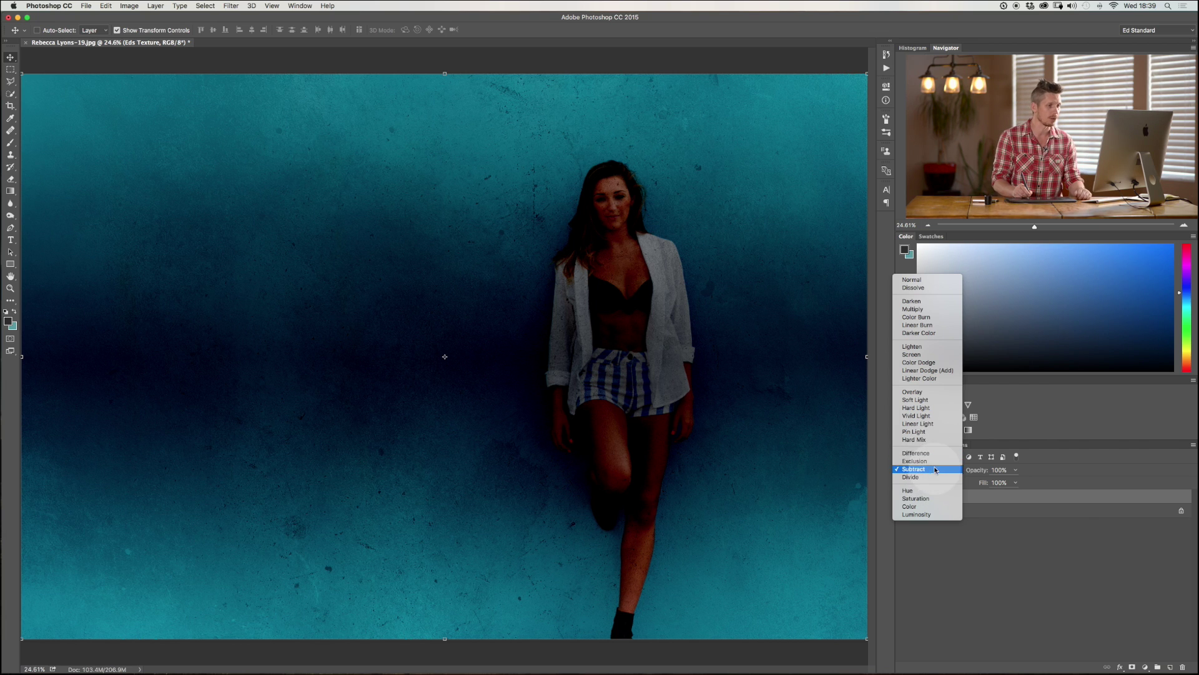
left_click(928, 507)
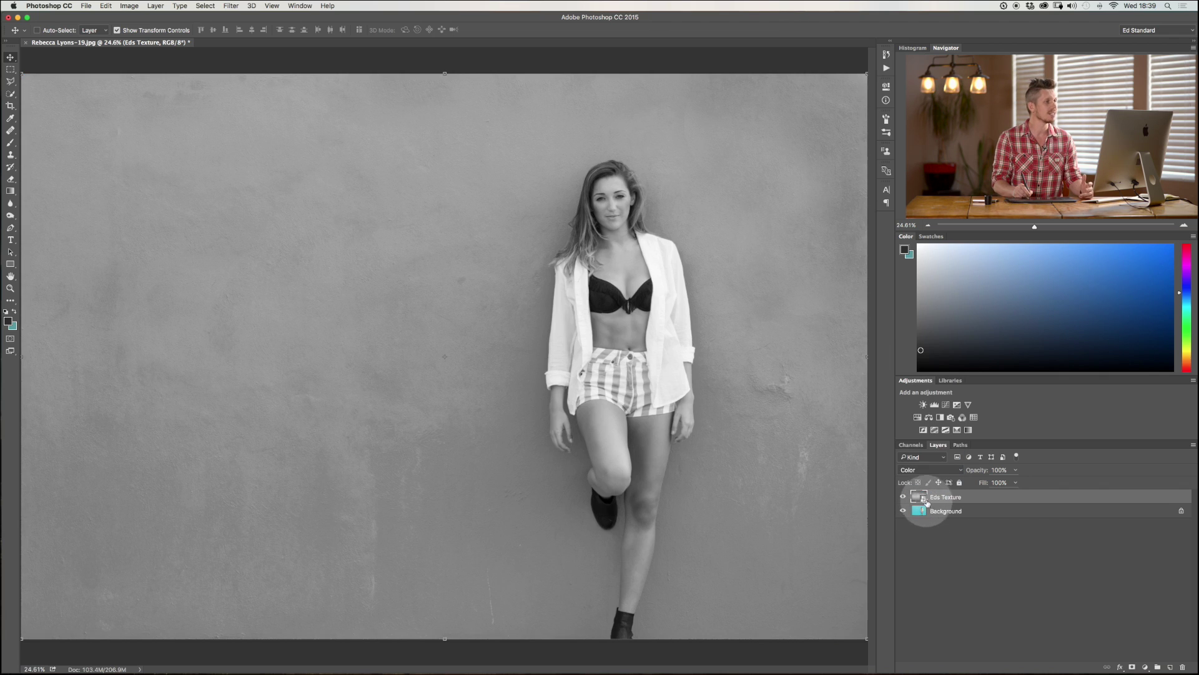
left_click(932, 471)
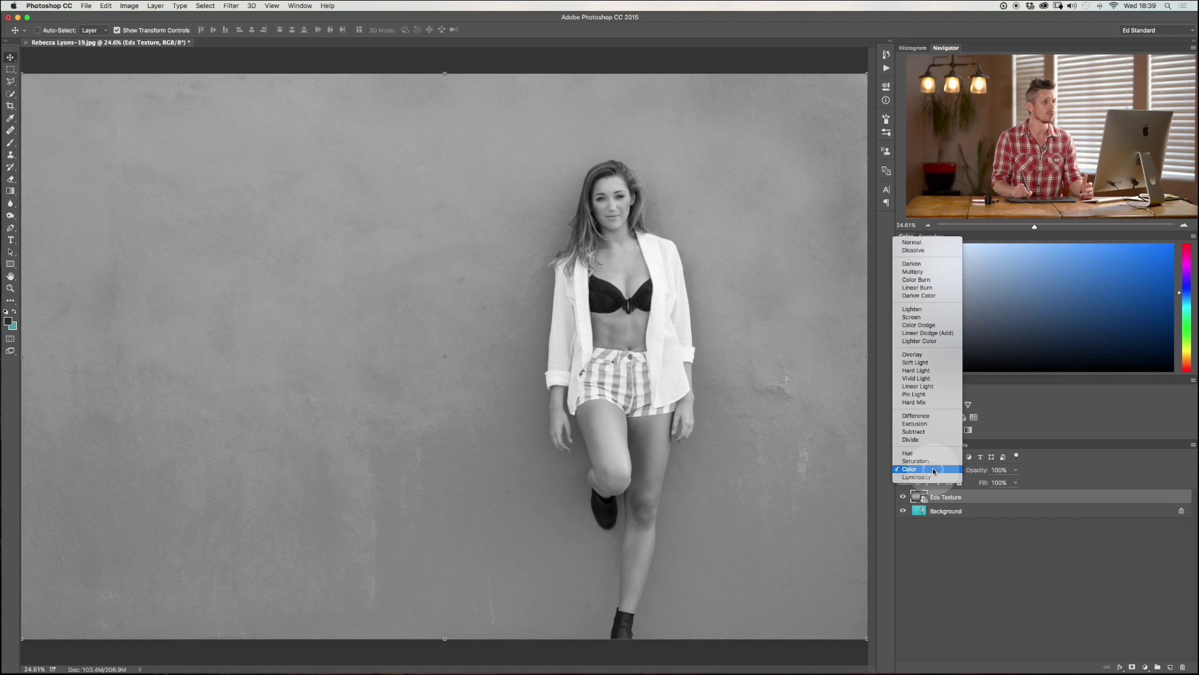
left_click(960, 501)
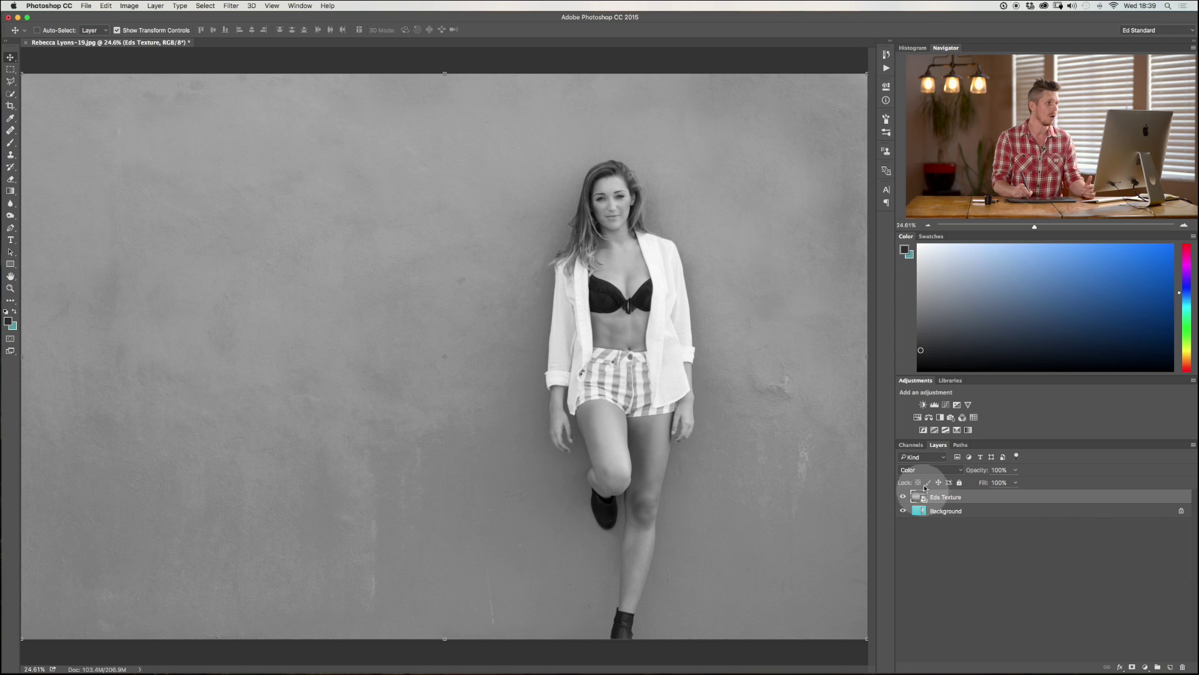
Try Saturation and Hue, then set the texture back to Normal blending.
left_click(938, 471)
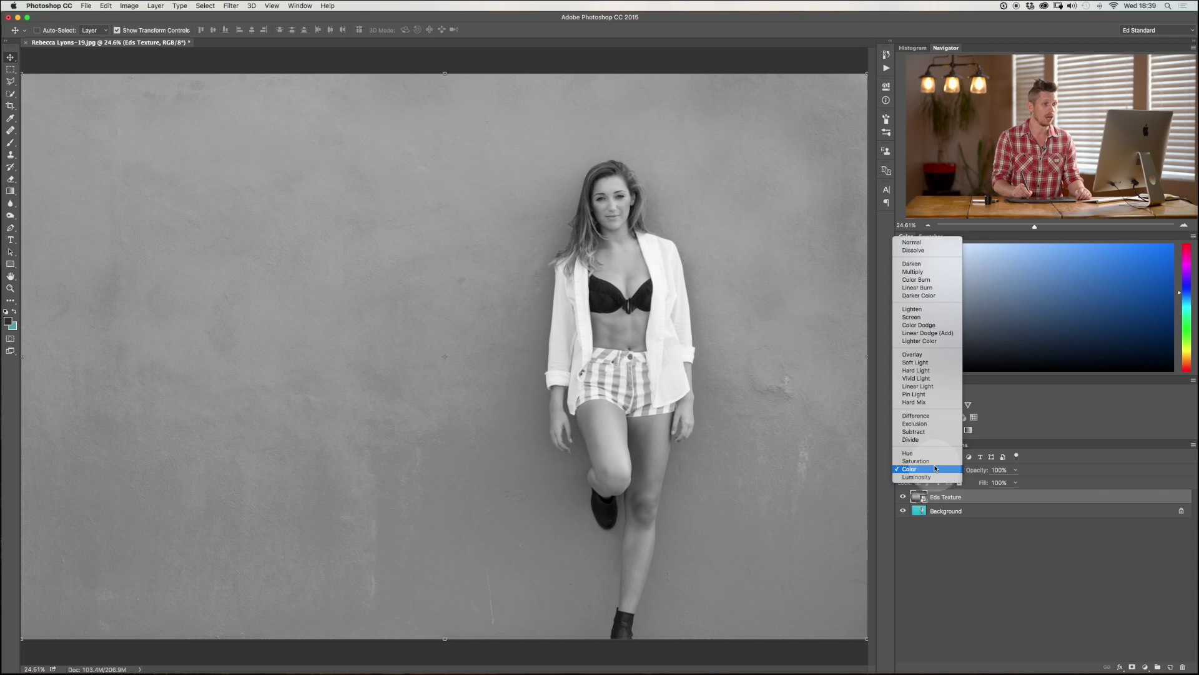
left_click(934, 461)
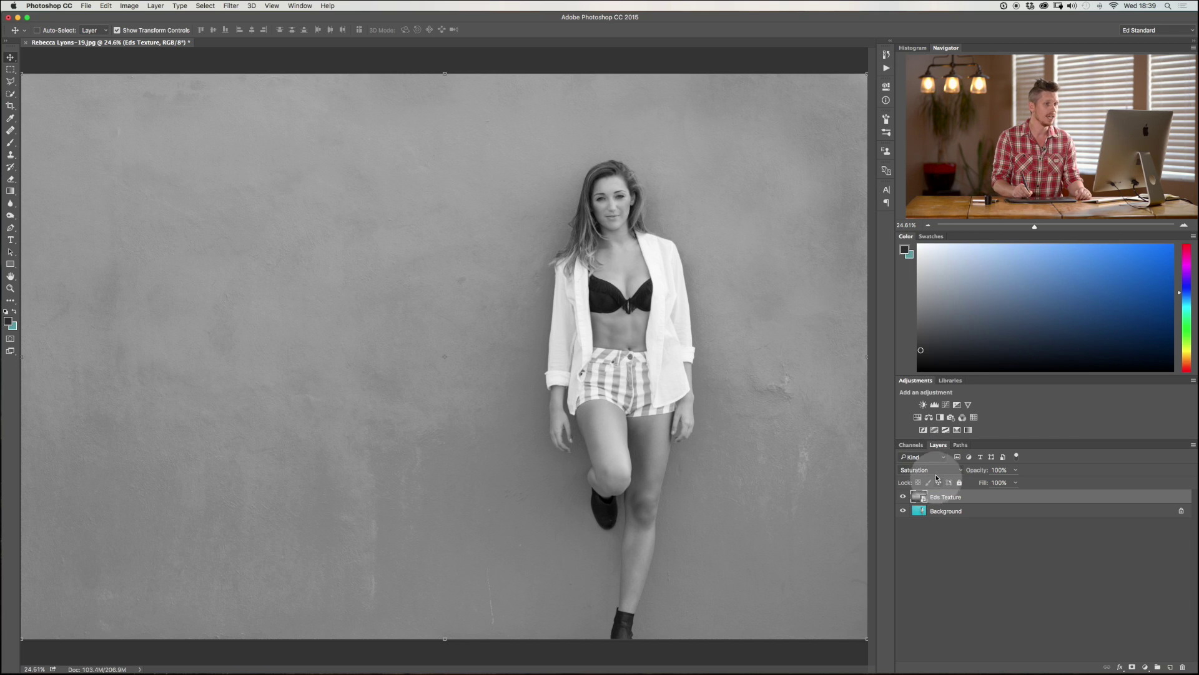
left_click(938, 475)
left_click(936, 462)
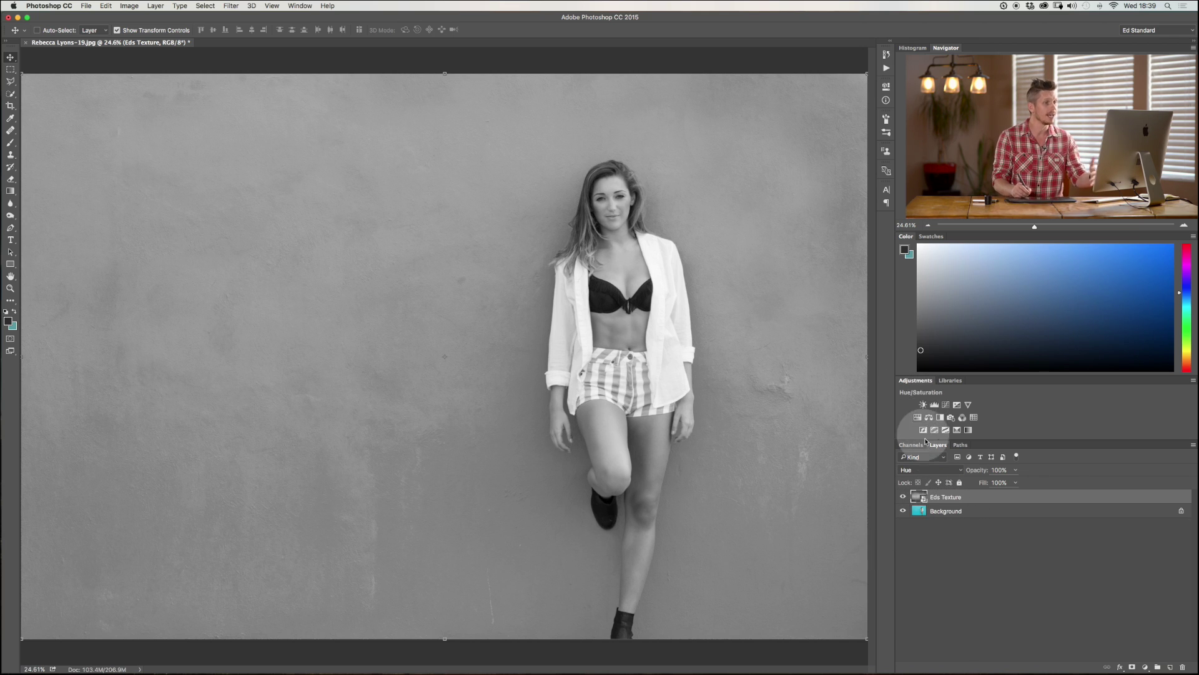
left_click(934, 470)
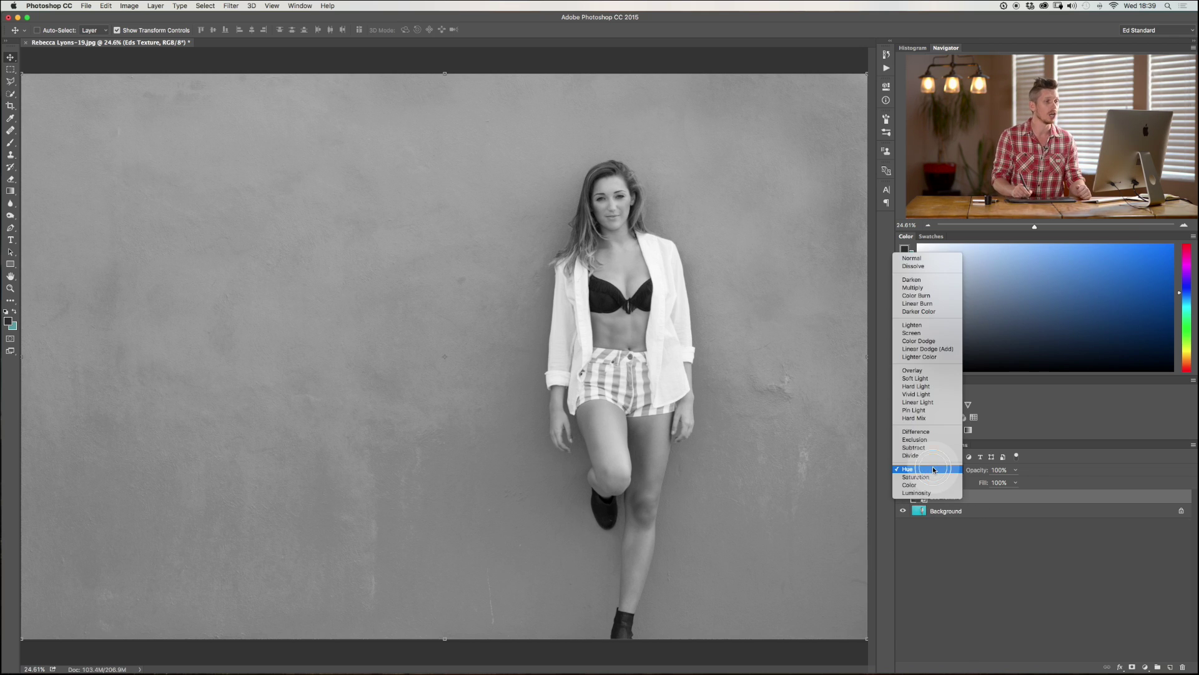
left_click(934, 259)
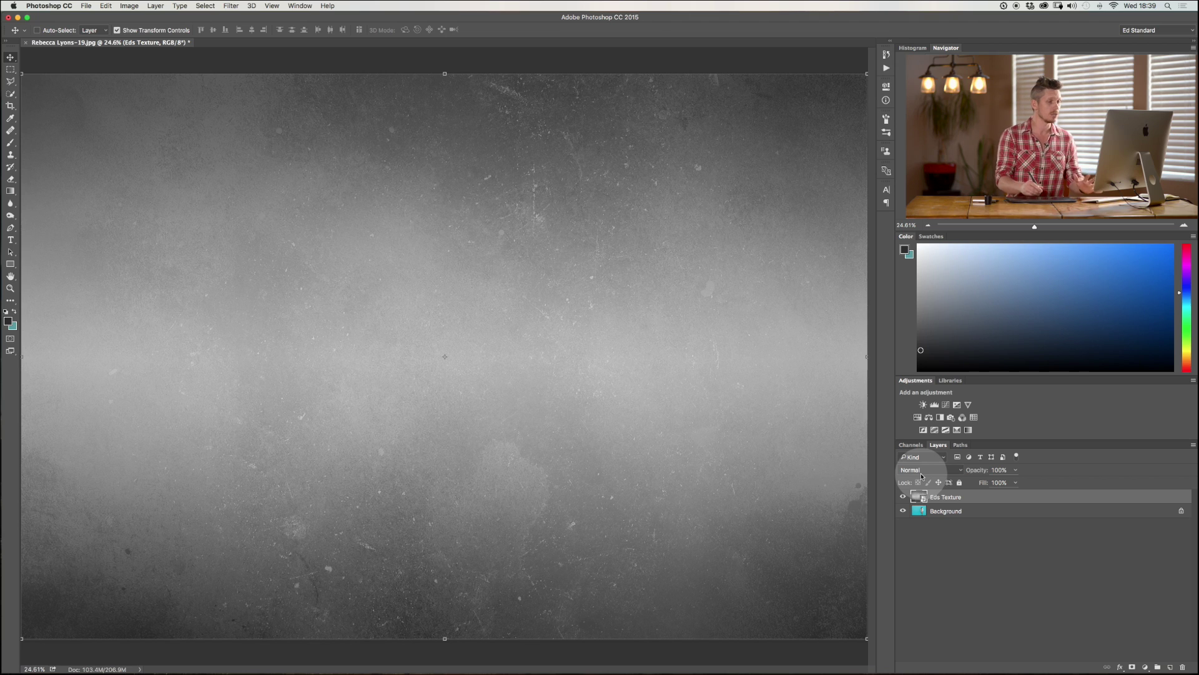
Try Dissolve and then Darken blending on the Eds Texture layer.
left_click(941, 471)
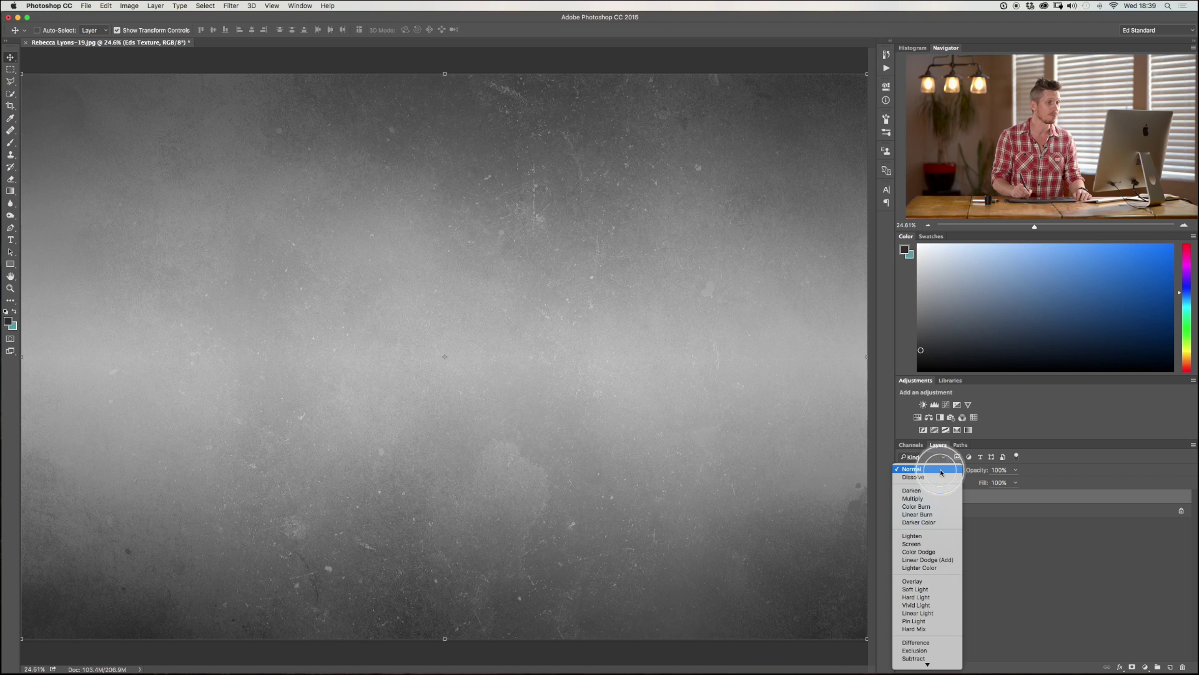
left_click(940, 477)
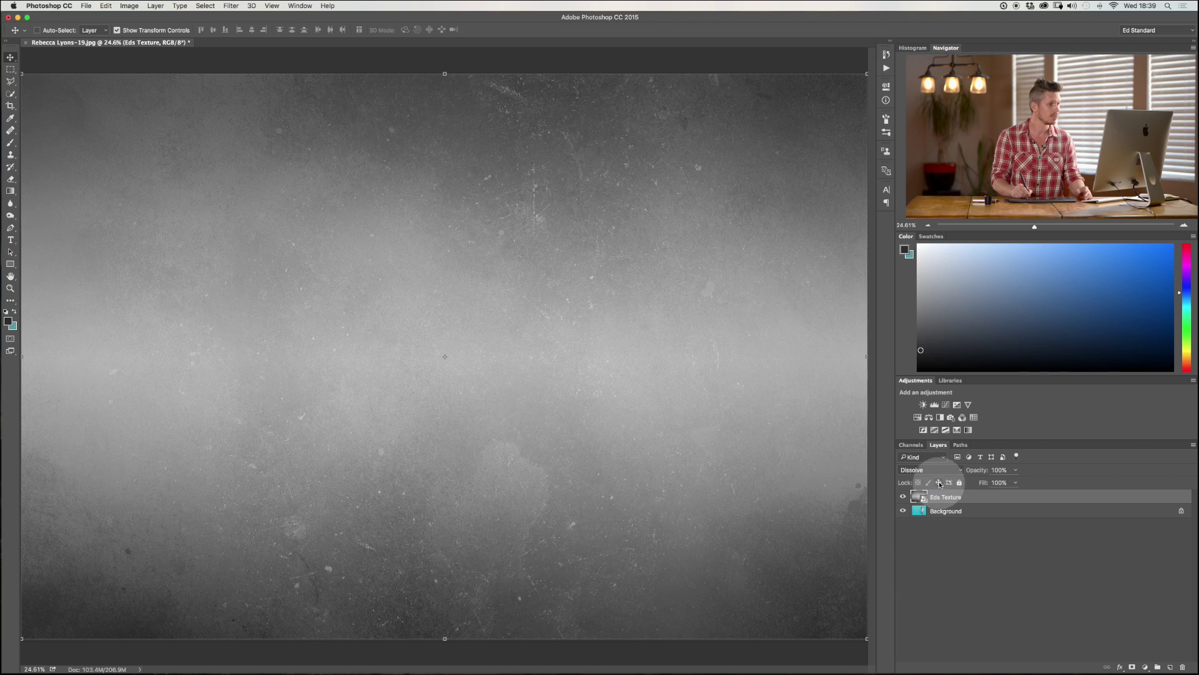
left_click(943, 473)
left_click(942, 482)
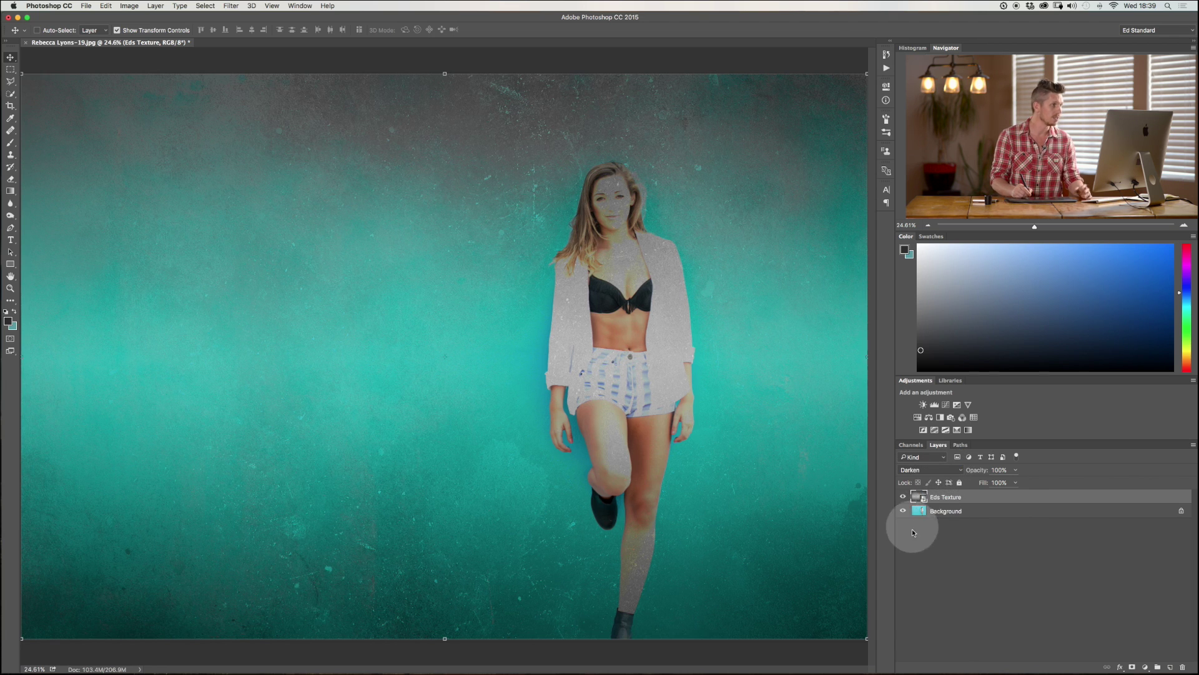
left_click(941, 470)
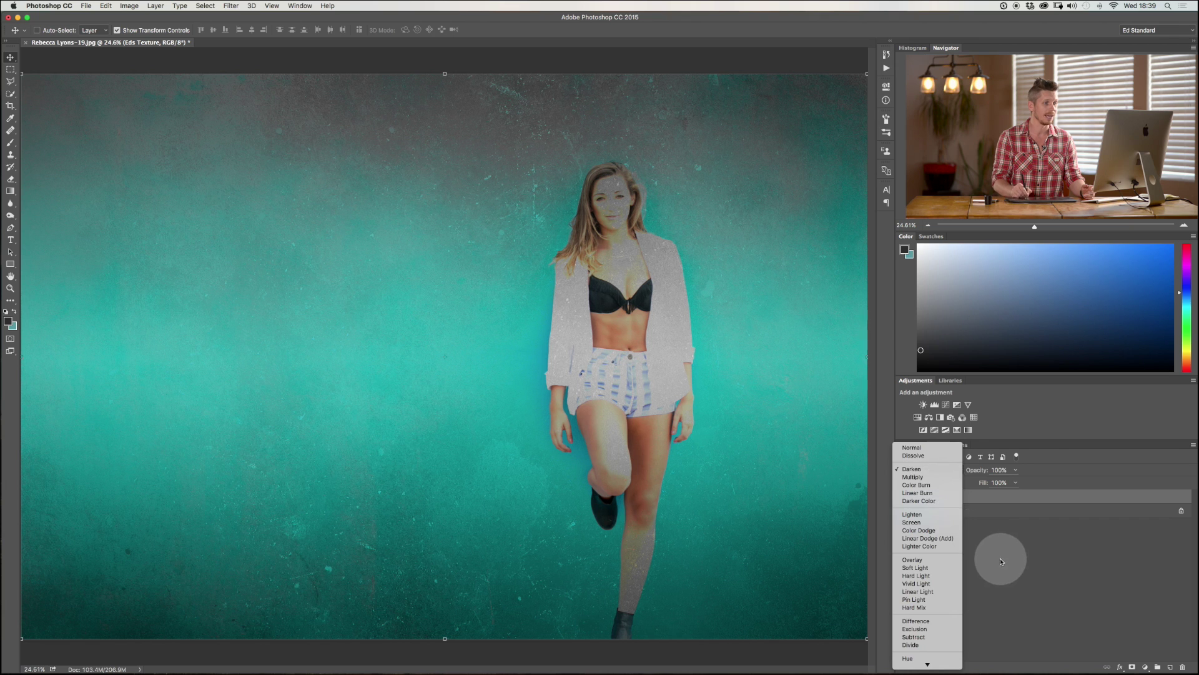
left_click(993, 502)
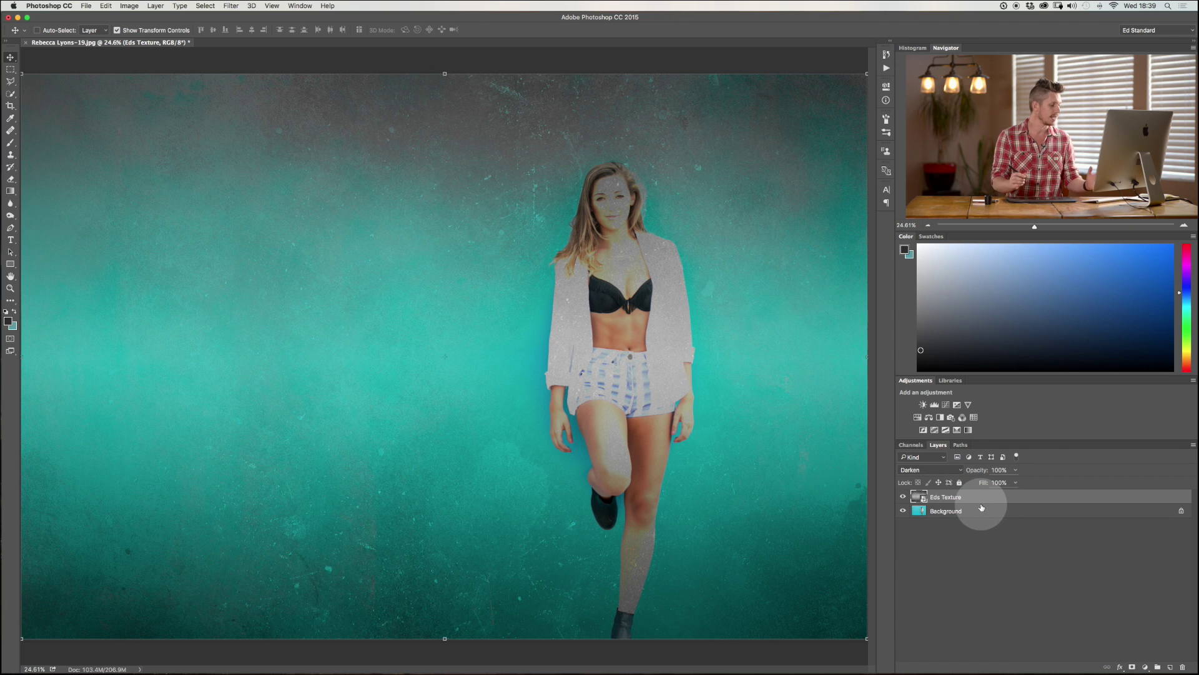
Cycle the texture's blend mode through Multiply, Linear Burn, Lighten, Color Dodge, Hard Light and Soft Light.
key("shift+minus")
key("shift+equal")
key("shift+equal")
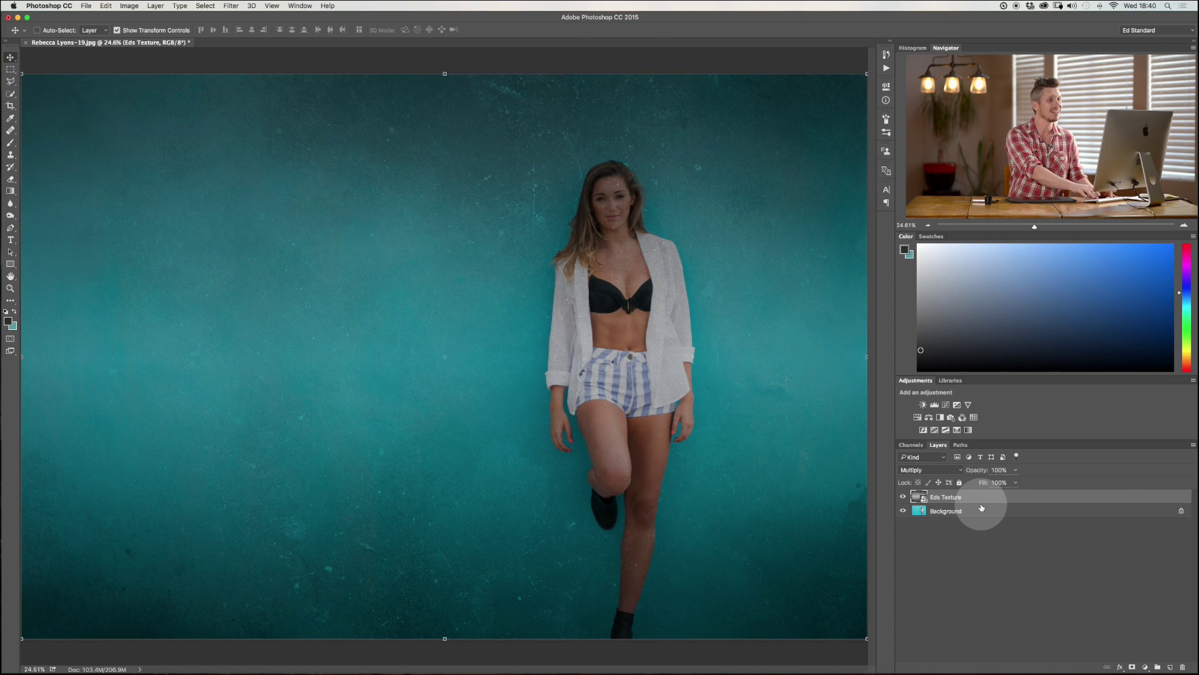
key("shift+equal")
key("shift+equal")
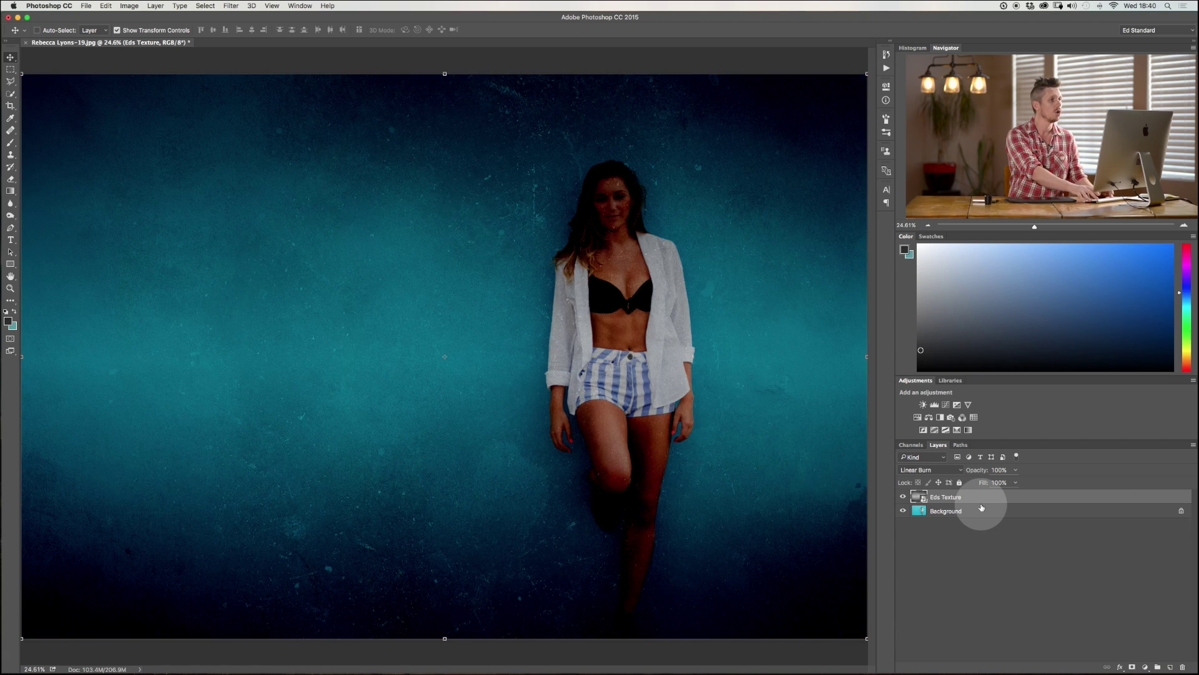
key("shift+equal")
key("shift+equal")
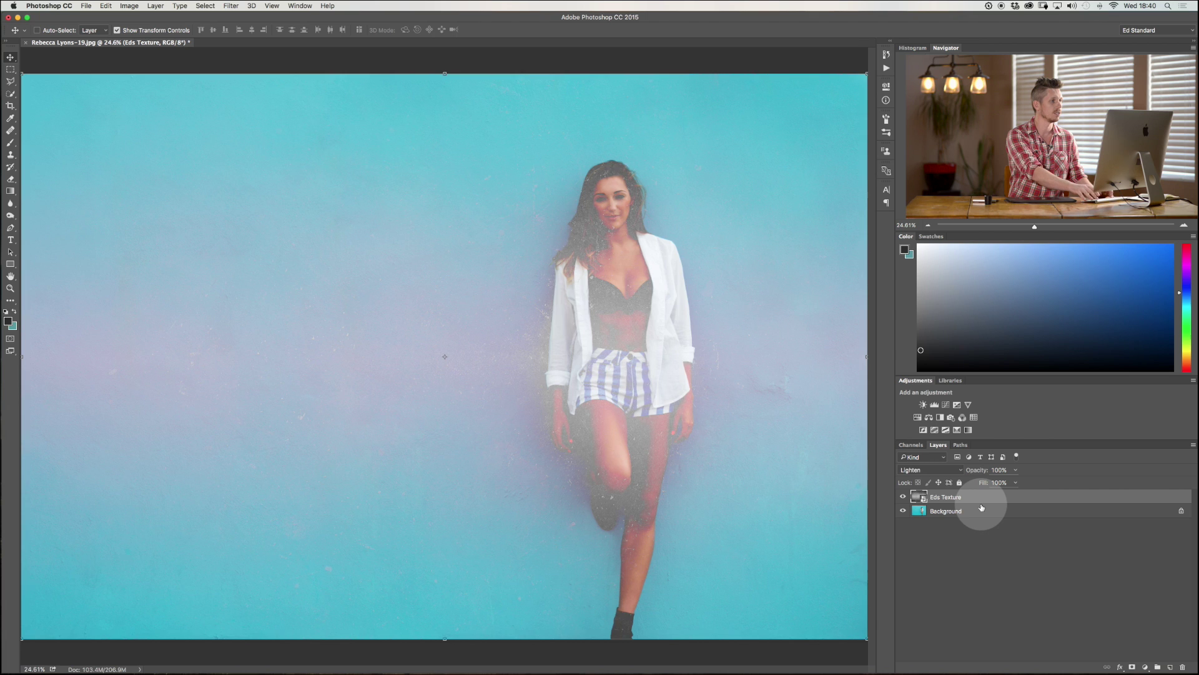
key("shift+equal")
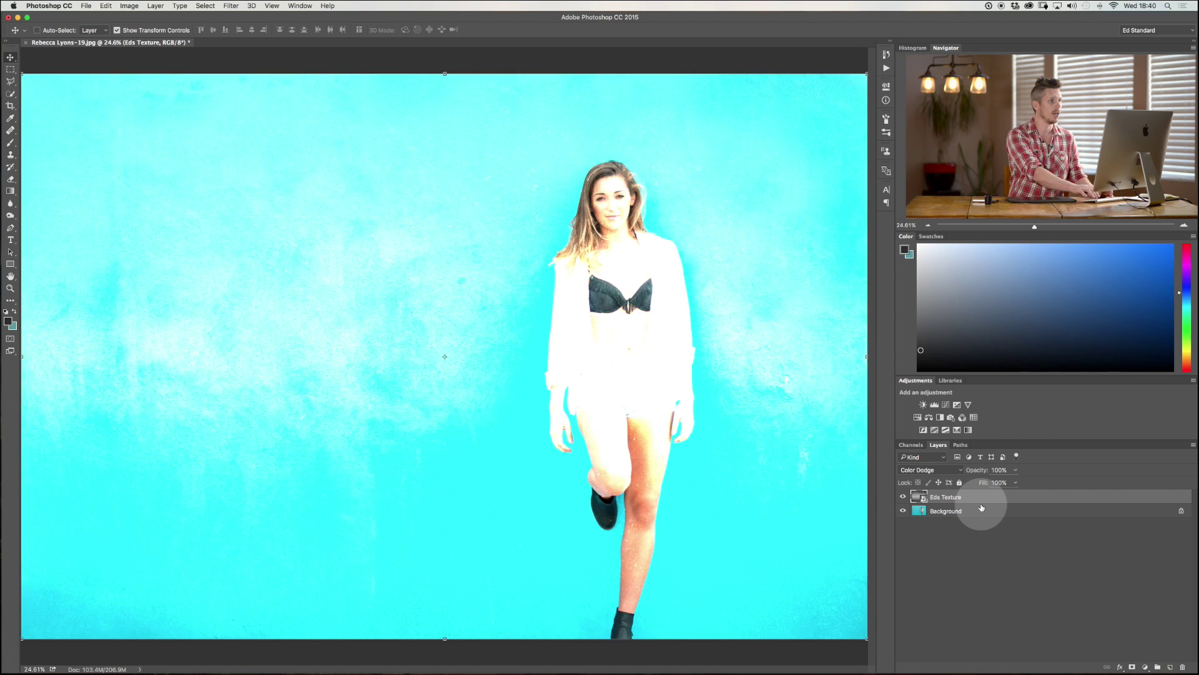
key("shift+equal")
key("shift+equal")
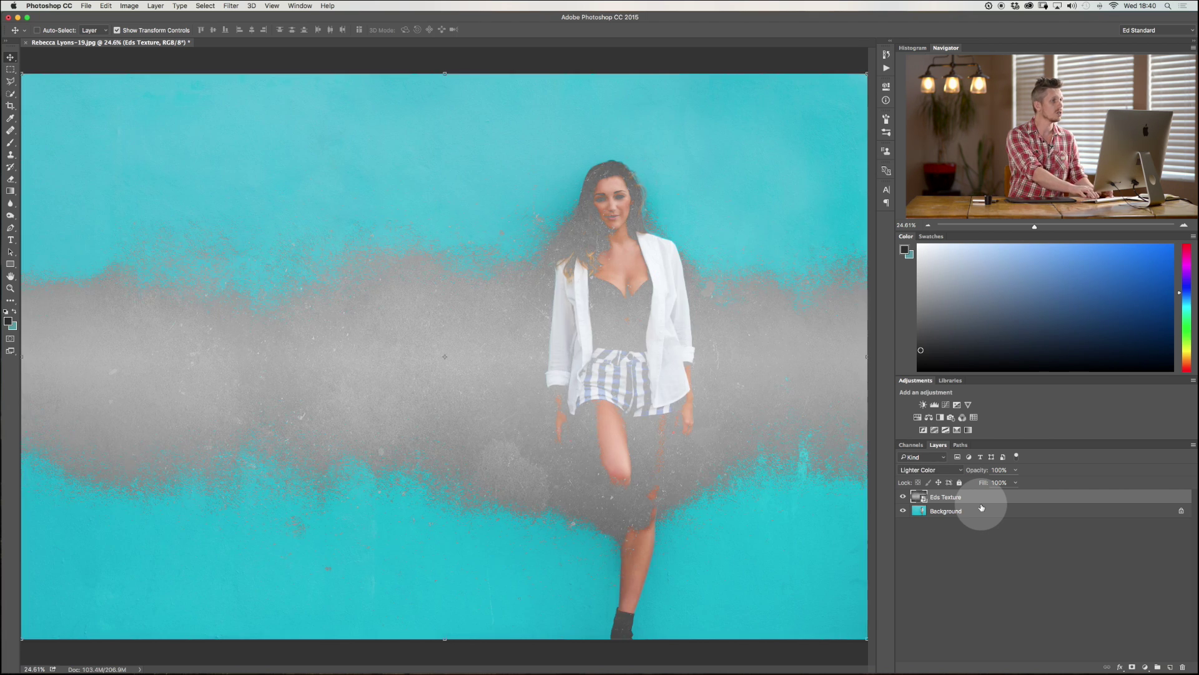
key("shift+equal")
key("shift+equal")
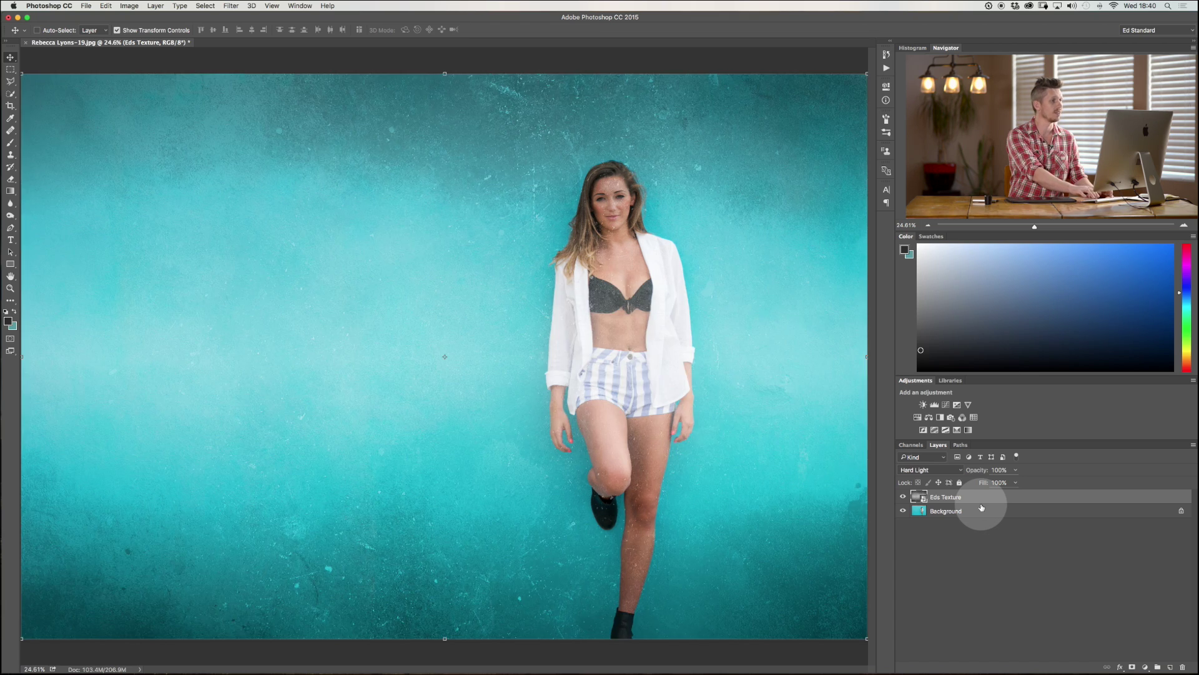
key("shift+equal")
key("shift+minus")
key("shift+minus")
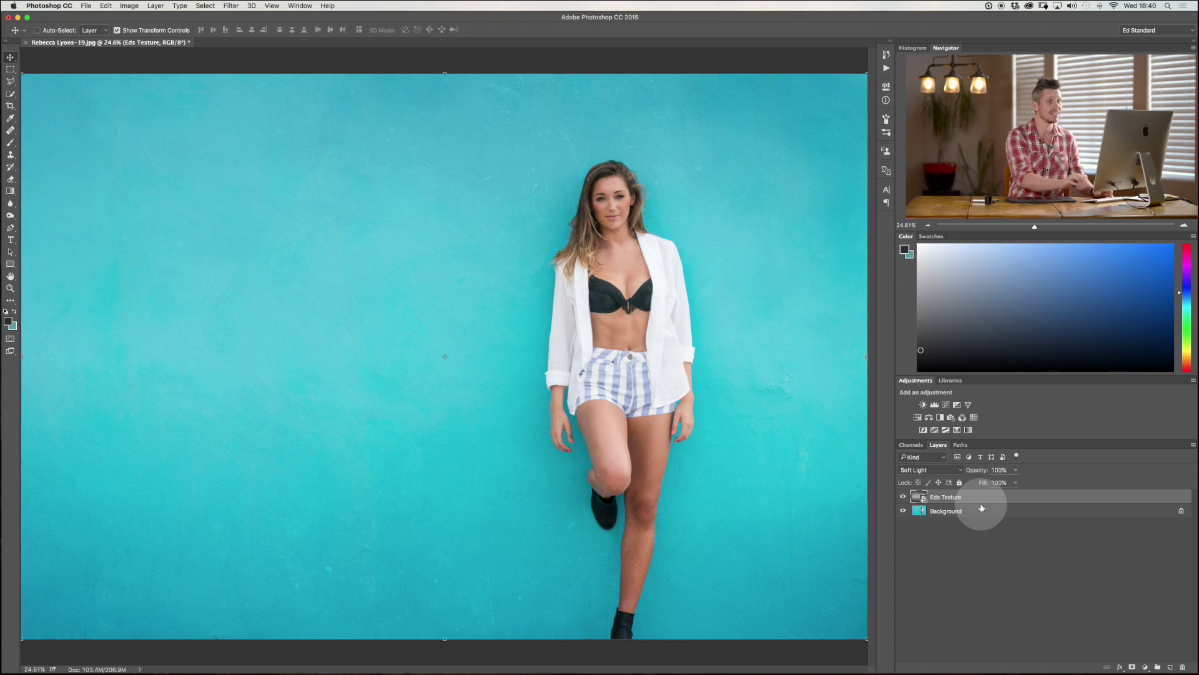
Compare Overlay and Darken, reset the texture to Normal, and hide the layer.
left_click(948, 470)
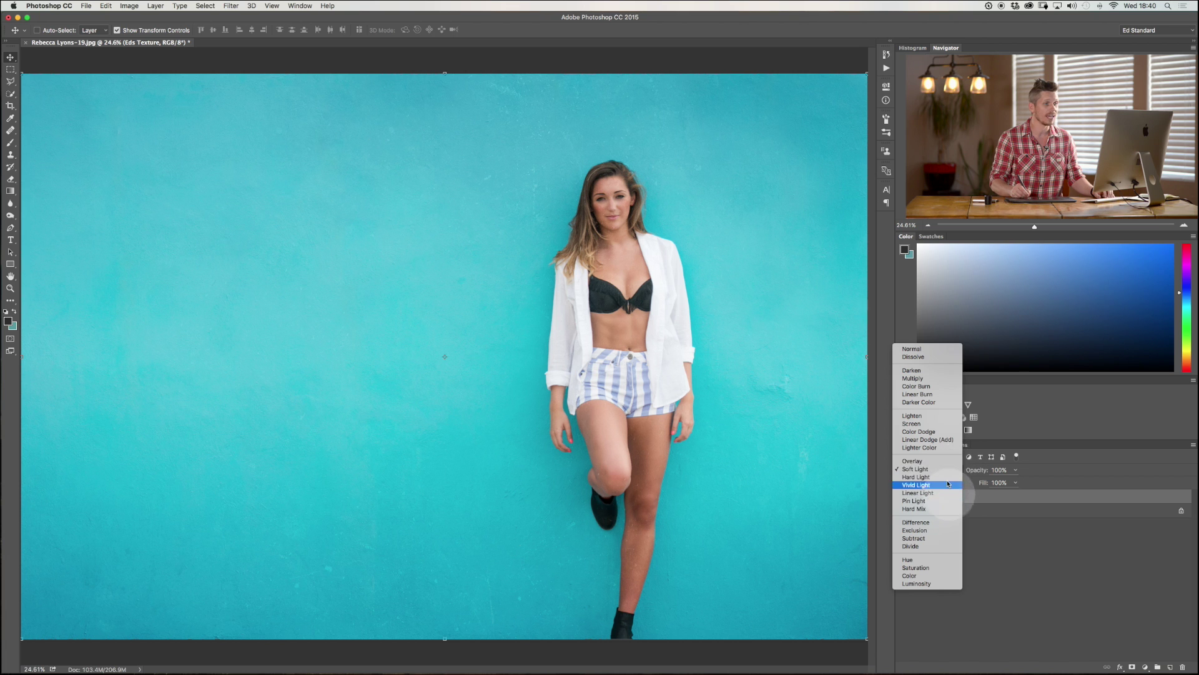
left_click(918, 461)
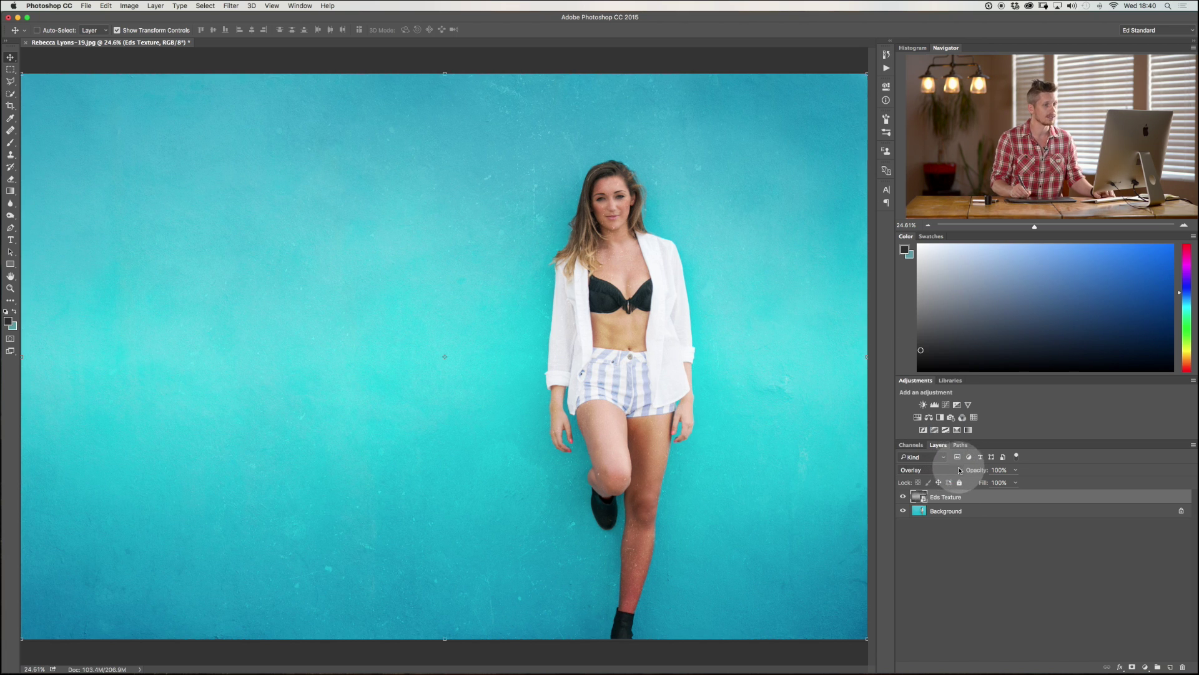
left_click(960, 470)
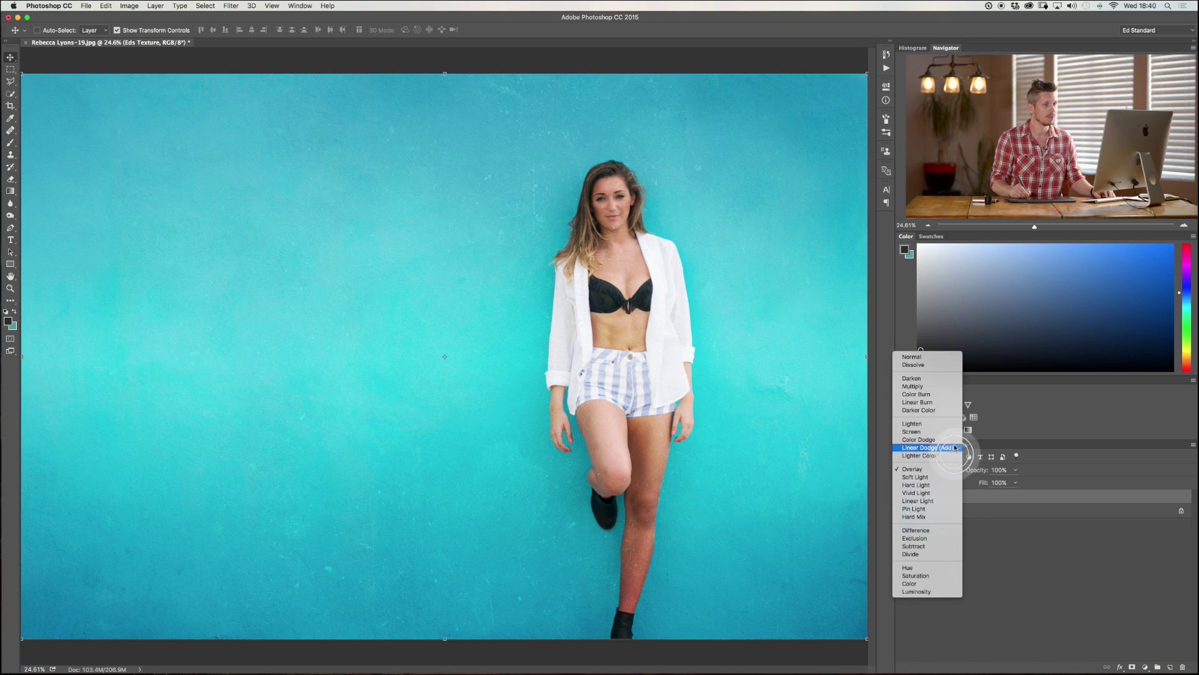
left_click(945, 380)
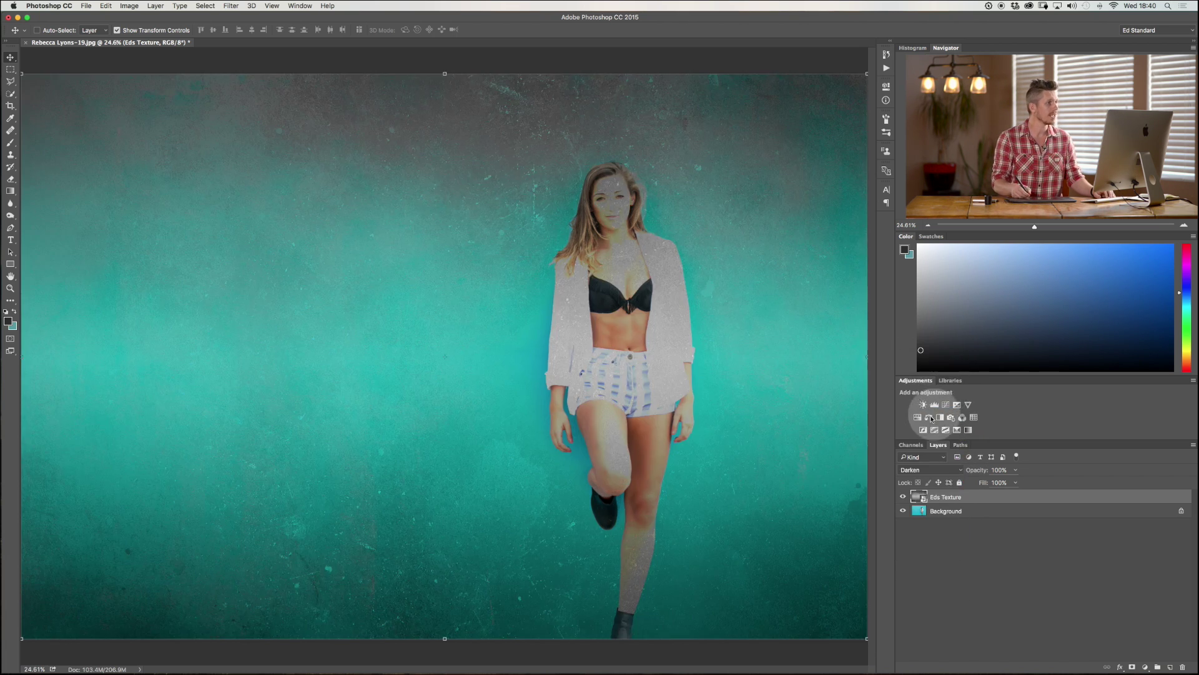
left_click(956, 471)
left_click(942, 448)
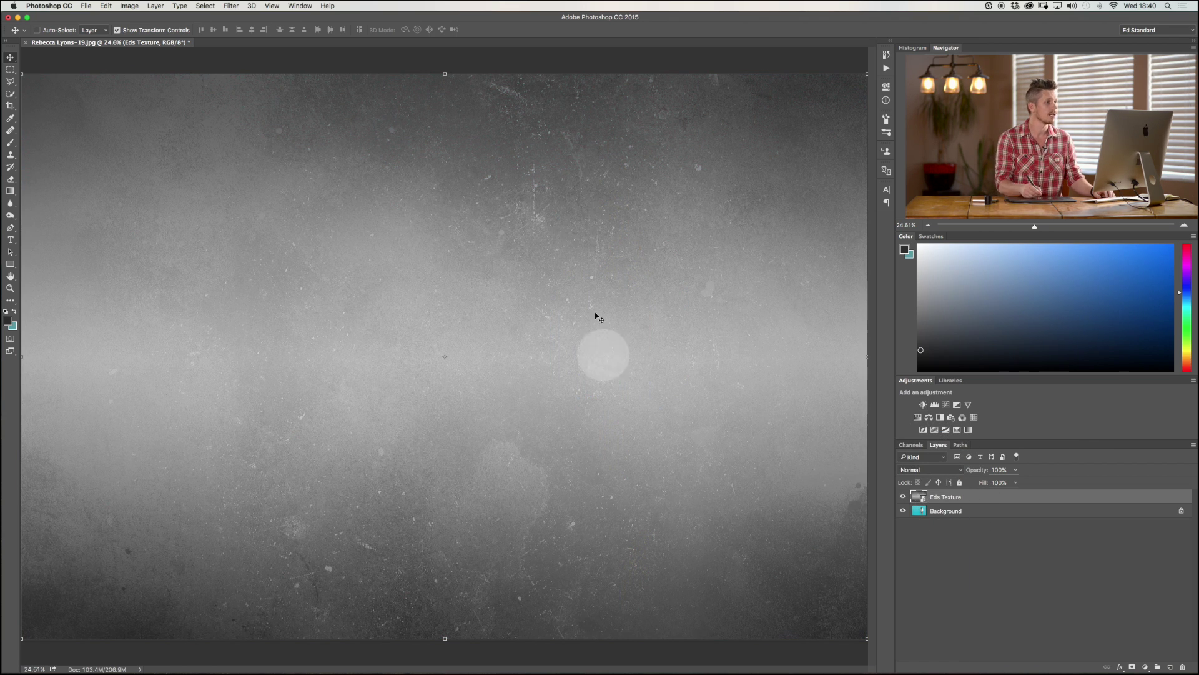
left_click(904, 498)
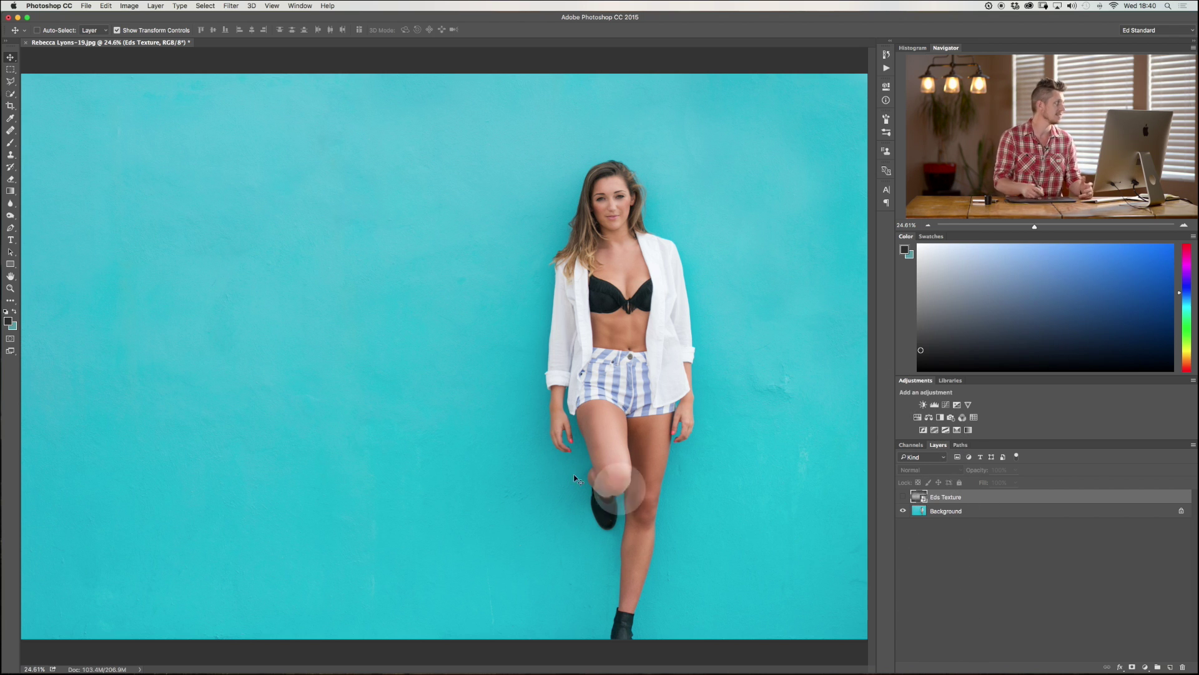
Switch to the Magic Wand tool and target the Background layer.
left_click(14, 98)
right_click(14, 98)
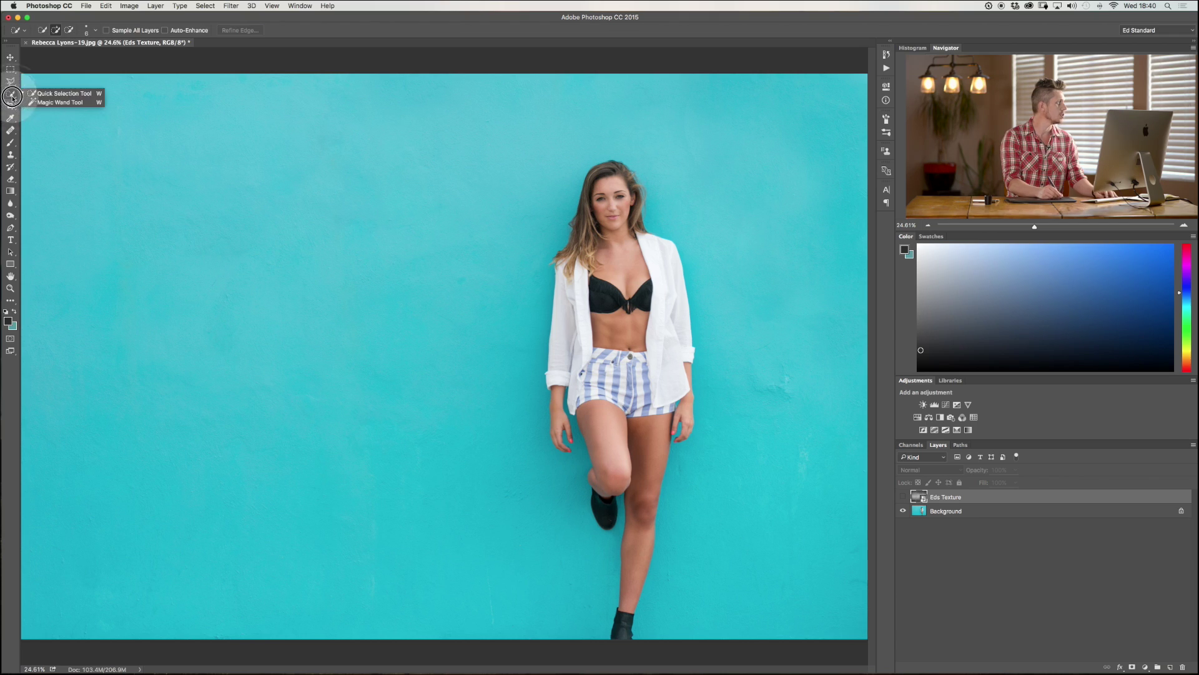
left_click(51, 104)
left_click(427, 291)
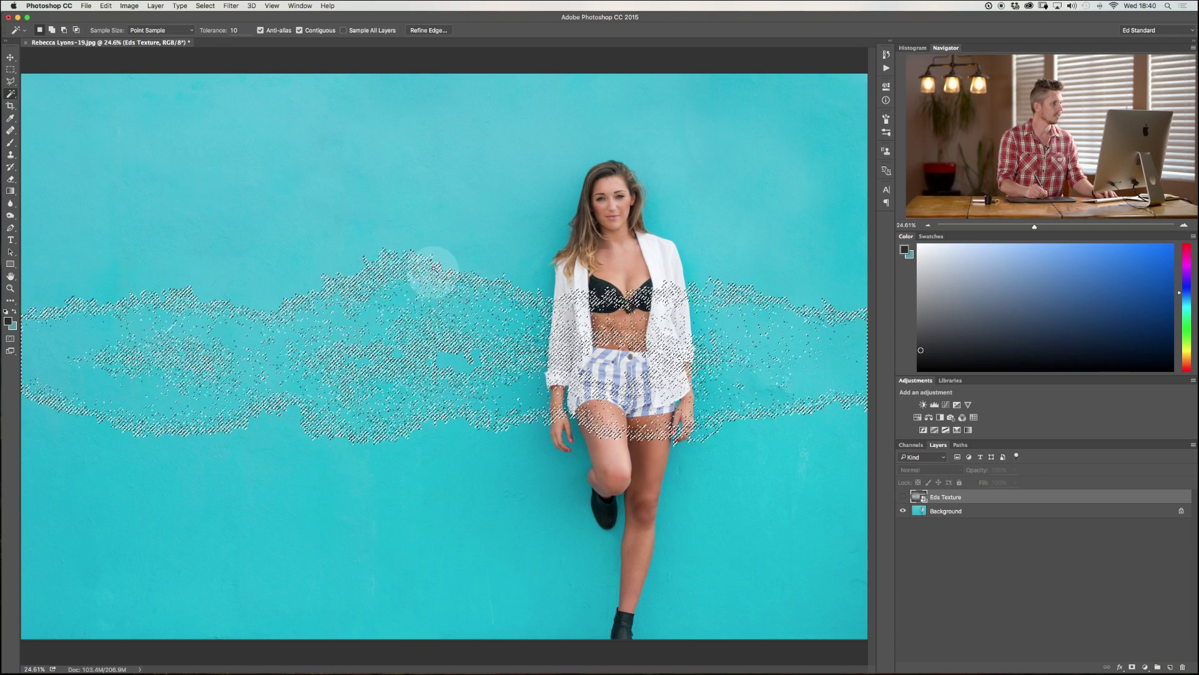
key("super+d")
left_click(984, 516)
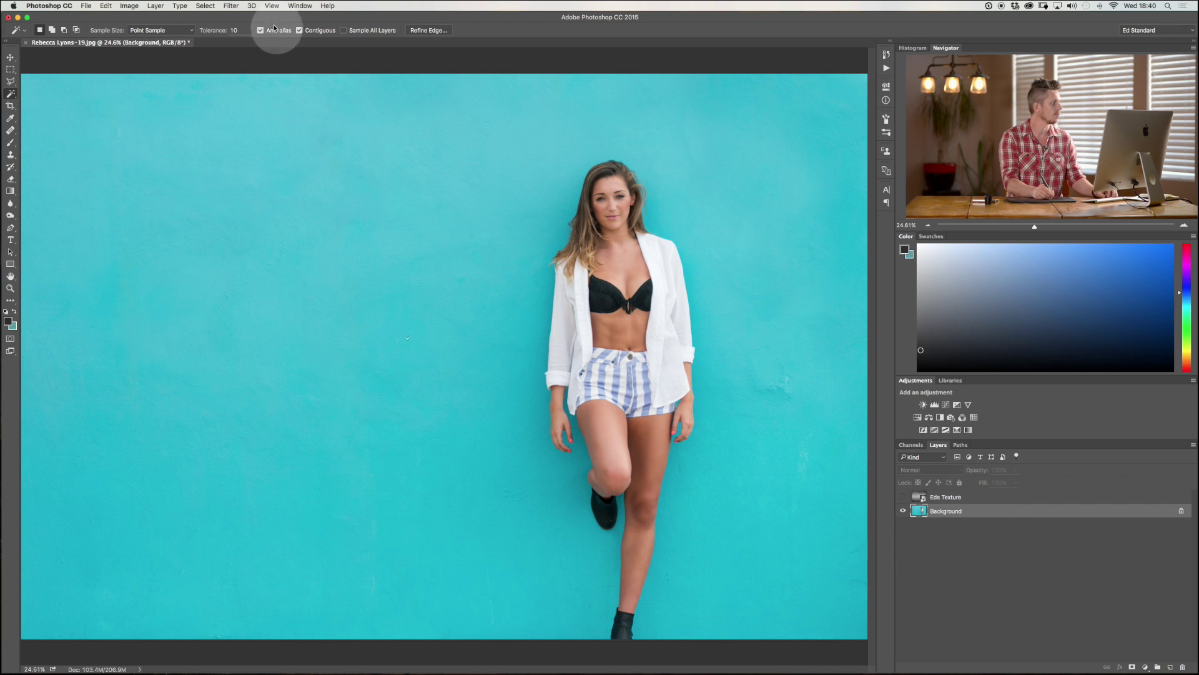
Set Tolerance to 50 and add all the teal wall areas around the model.
left_click(206, 31)
type("50")
left_click(524, 345)
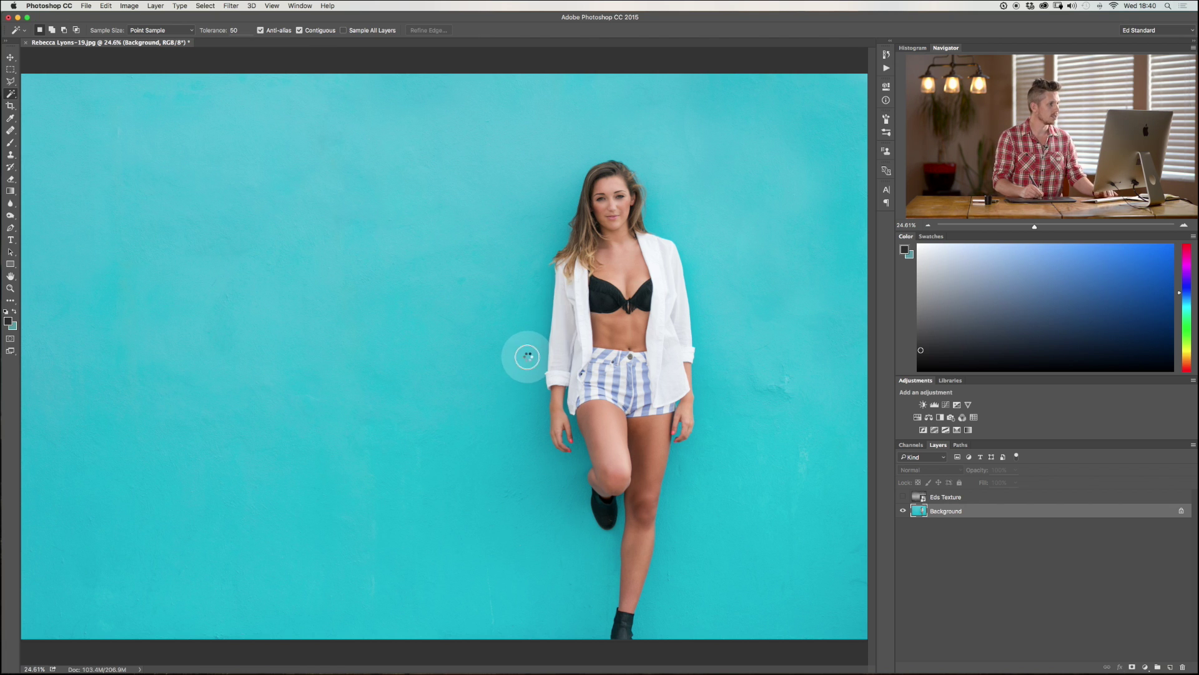
left_click(506, 168, "shift")
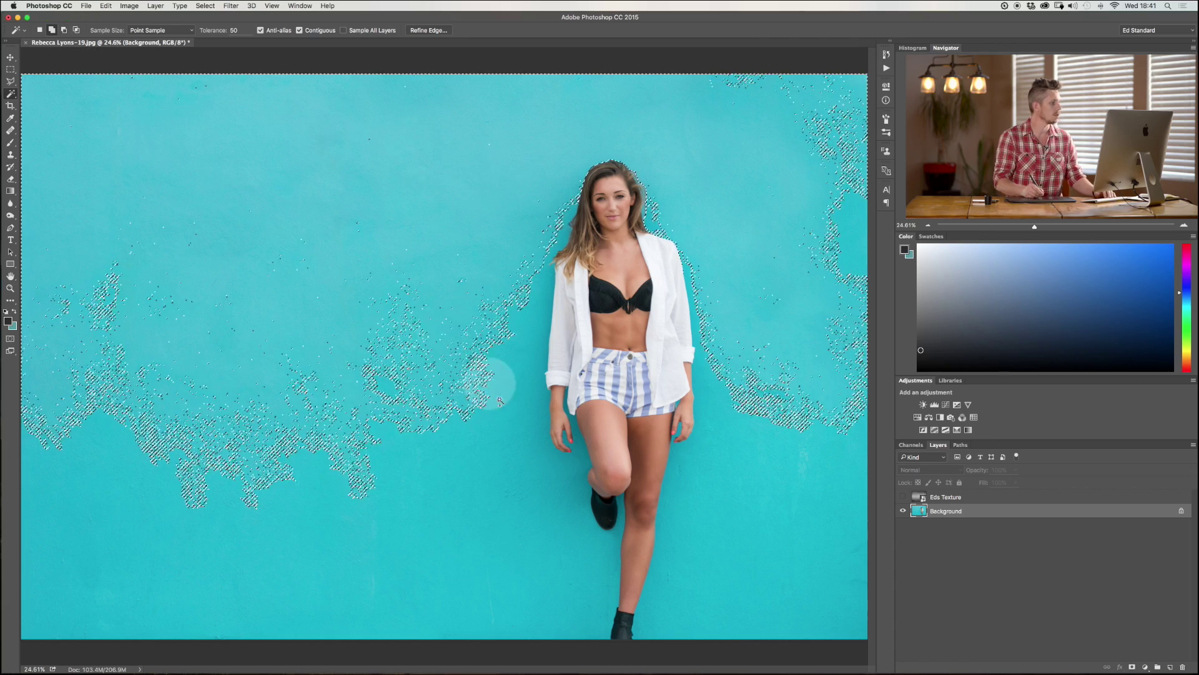
left_click(498, 433)
left_click(186, 516)
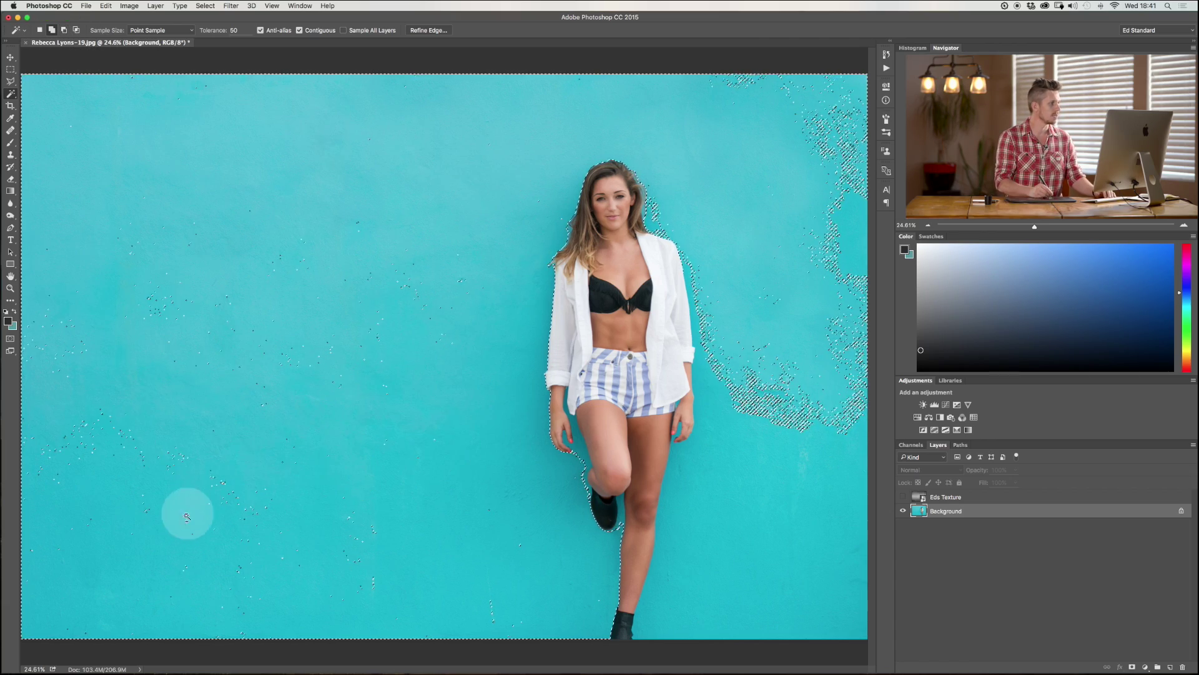
left_click(704, 511)
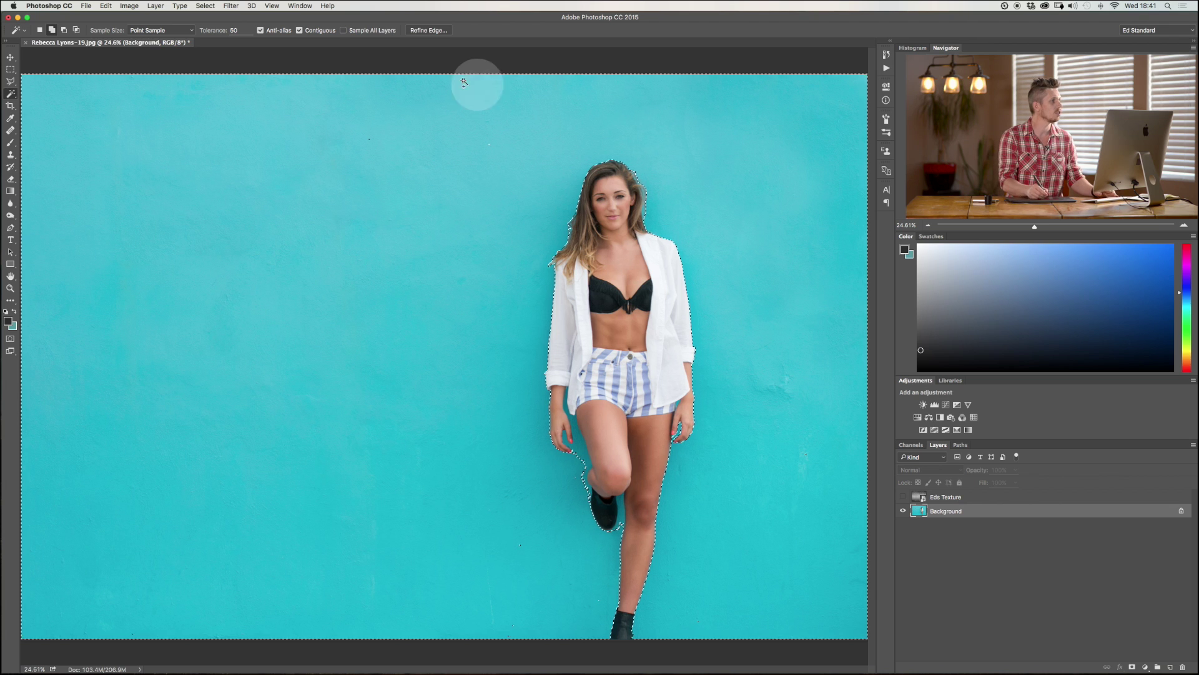
In Refine Edge, brush size 96 along the hair, arm and calf edges, then apply.
left_click(420, 30)
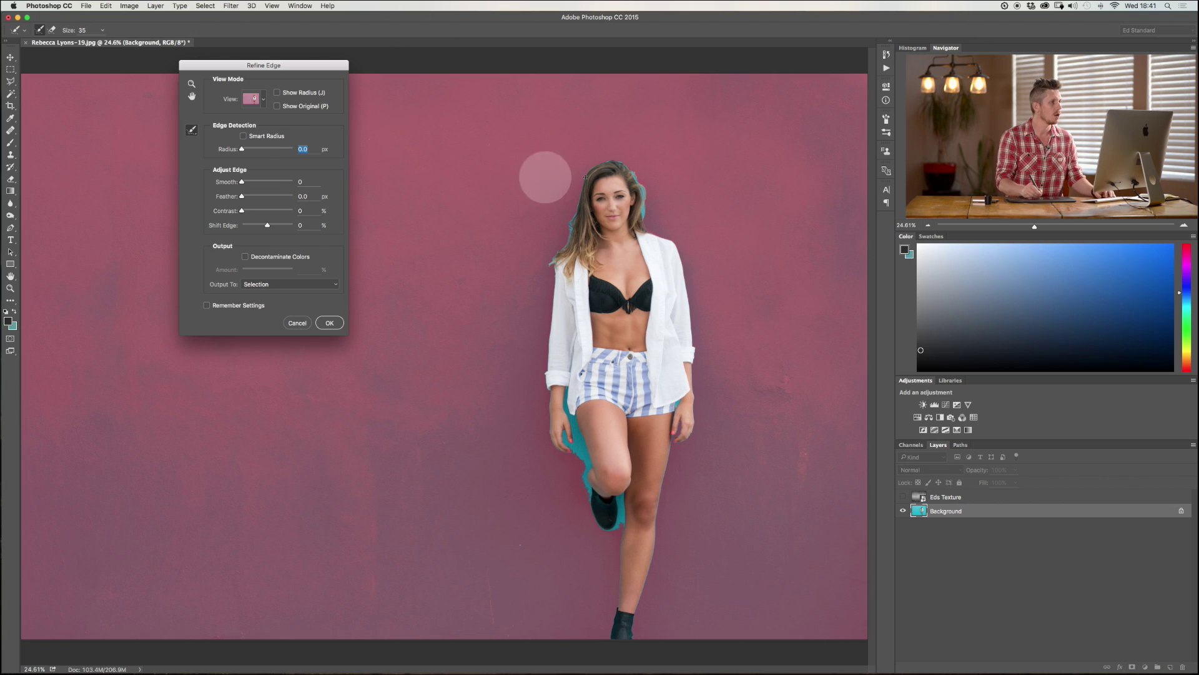
mouse_move(644, 213)
left_mouse_down()
mouse_move(644, 190)
mouse_move(606, 155)
left_mouse_up()
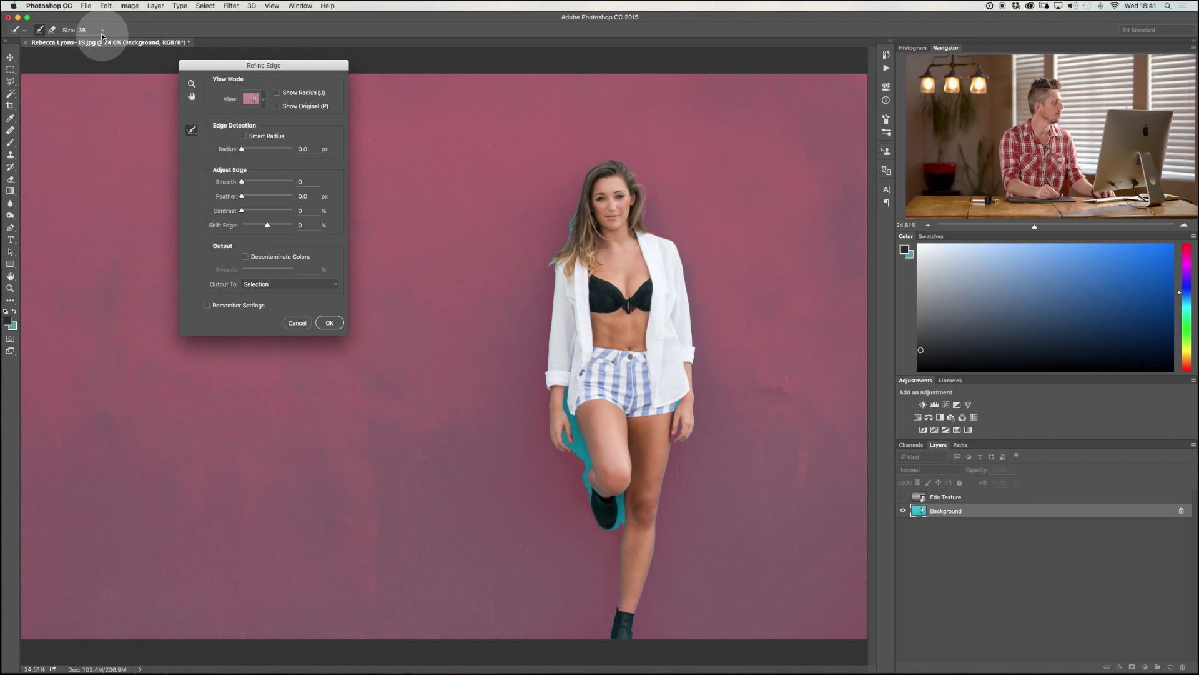
left_click_drag(99, 41, 125, 42)
scroll(660, 355, "down", 2)
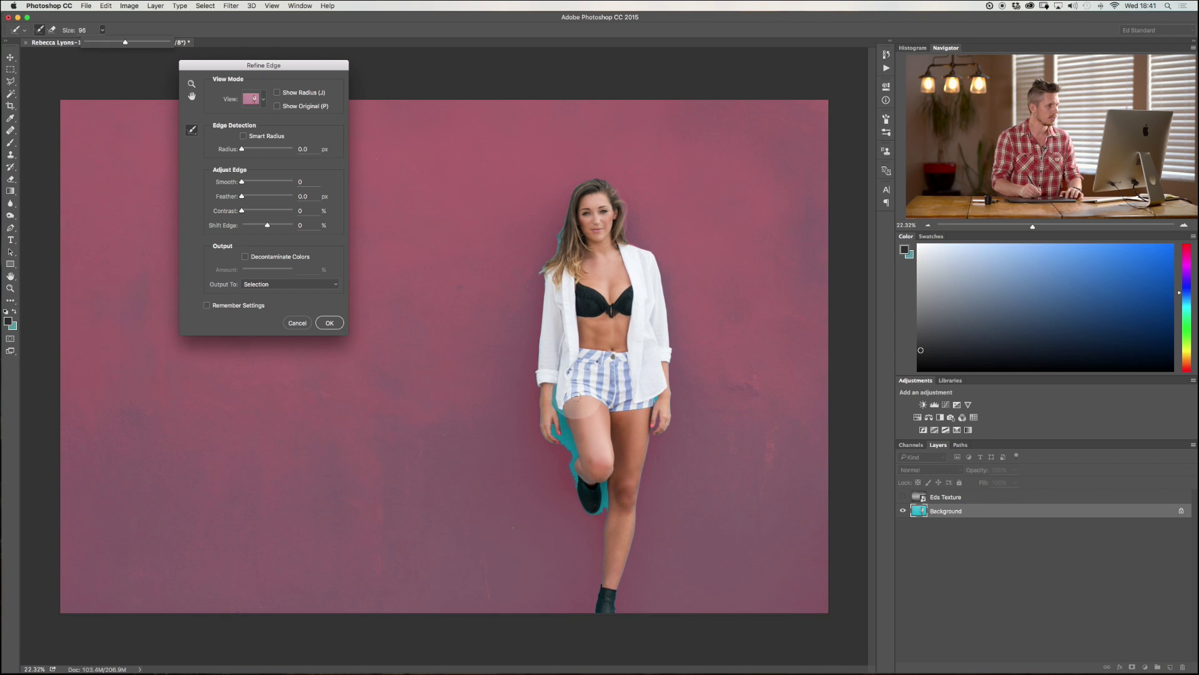
left_click_drag(552, 245, 570, 192)
mouse_move(560, 411)
left_mouse_down()
mouse_move(570, 431)
mouse_move(559, 442)
left_mouse_up()
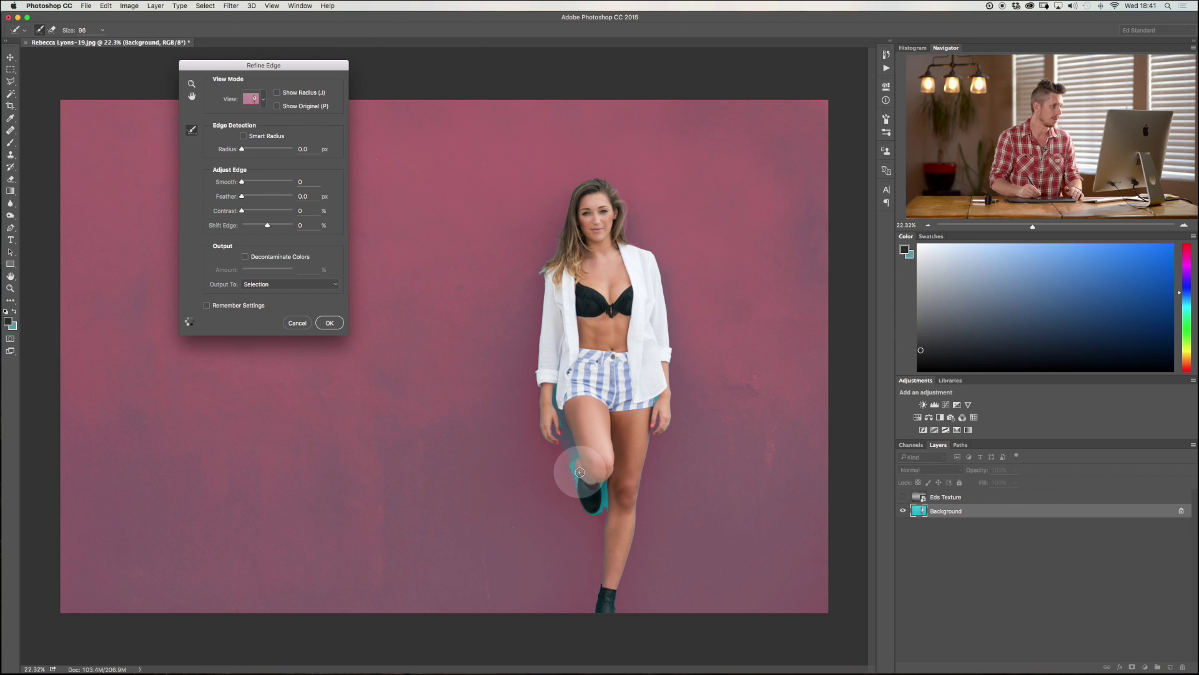
left_click_drag(594, 497, 604, 510)
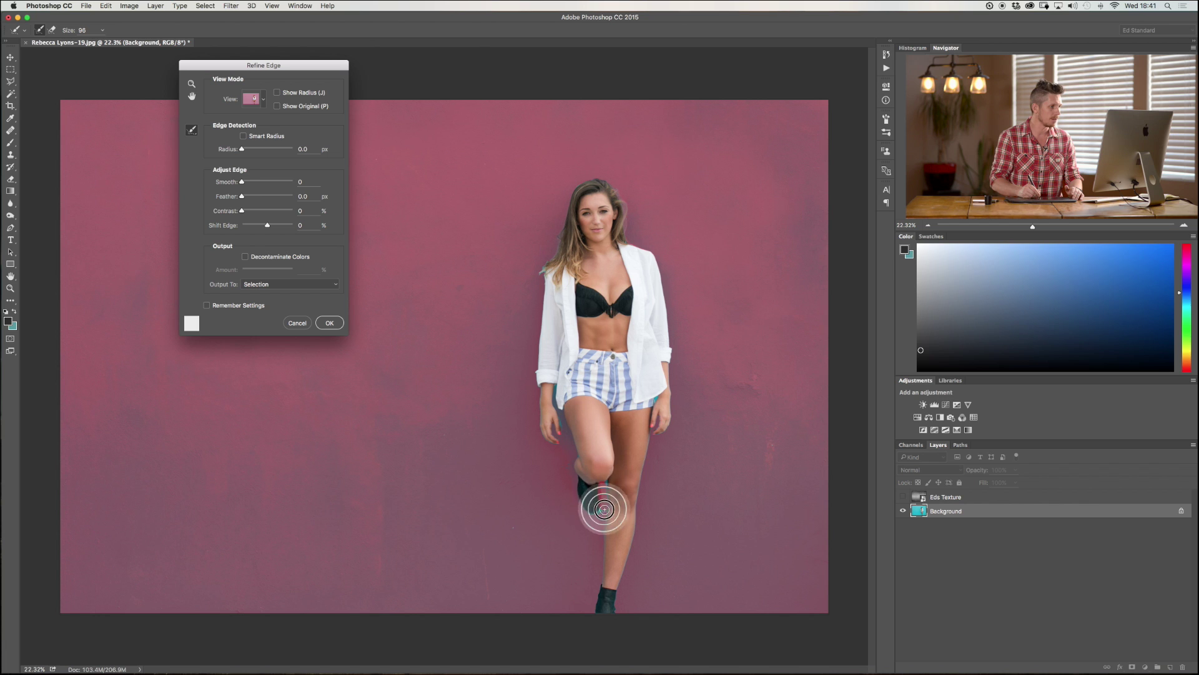
mouse_move(650, 449)
left_mouse_down()
mouse_move(624, 591)
mouse_move(601, 572)
mouse_move(604, 485)
left_mouse_up()
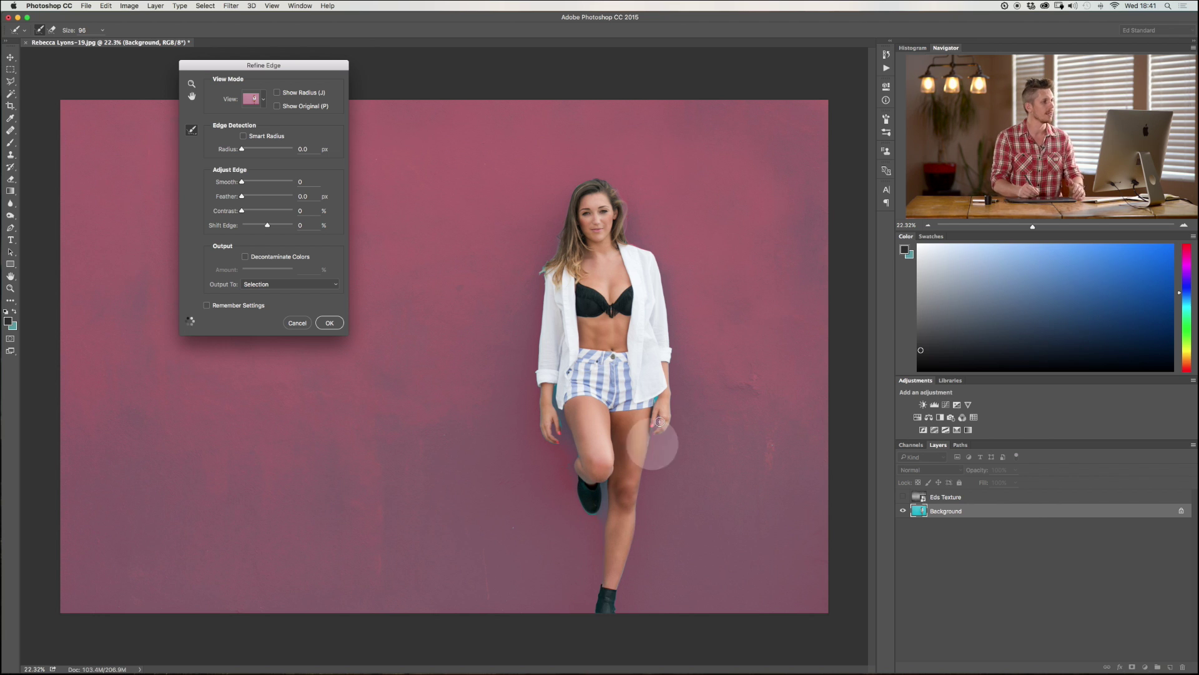
left_click(330, 322)
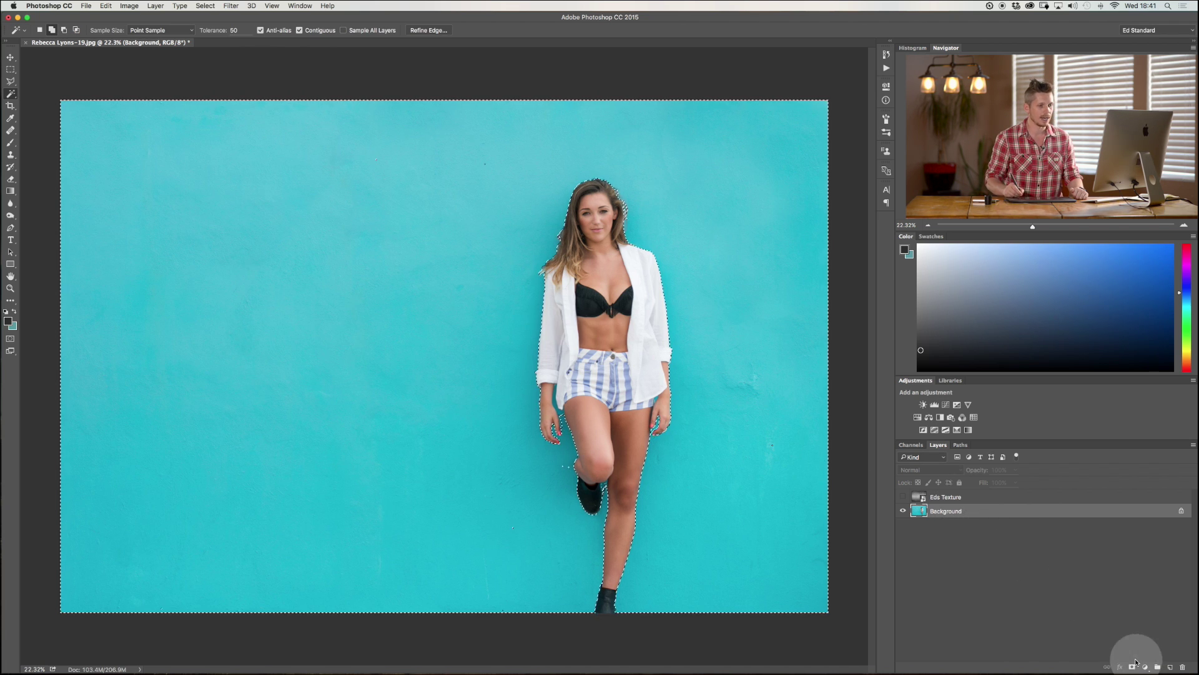
Show the Eds Texture layer and add a layer mask from the wall selection.
left_click(928, 497)
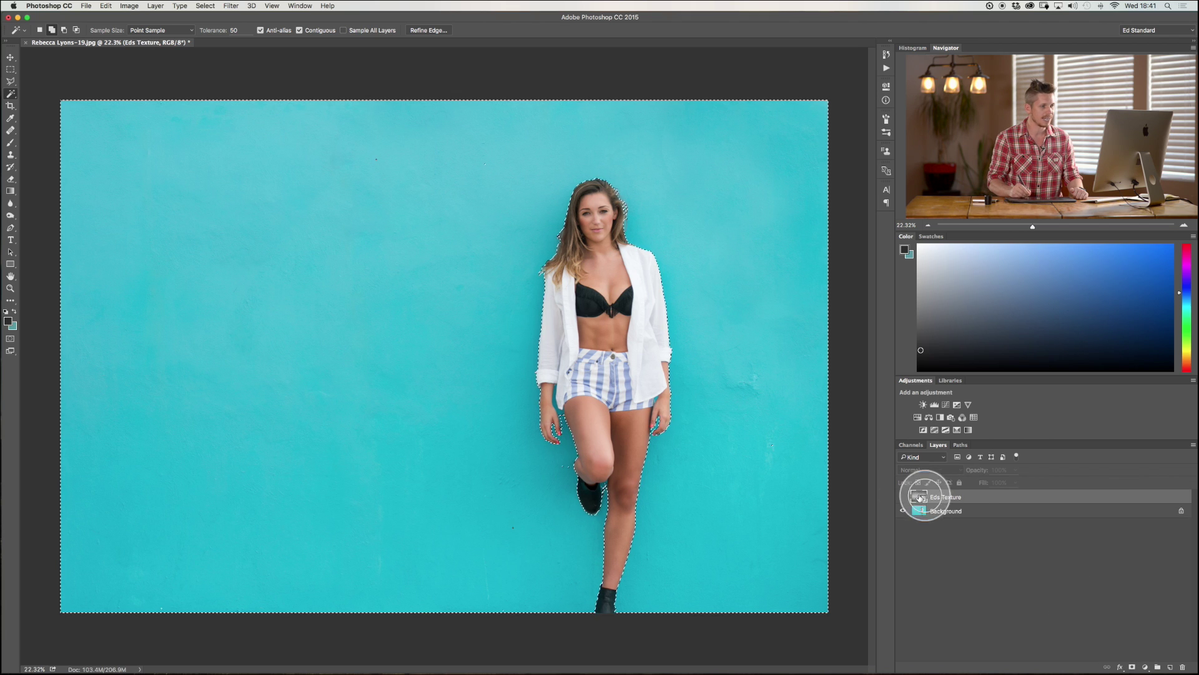
left_click(903, 497)
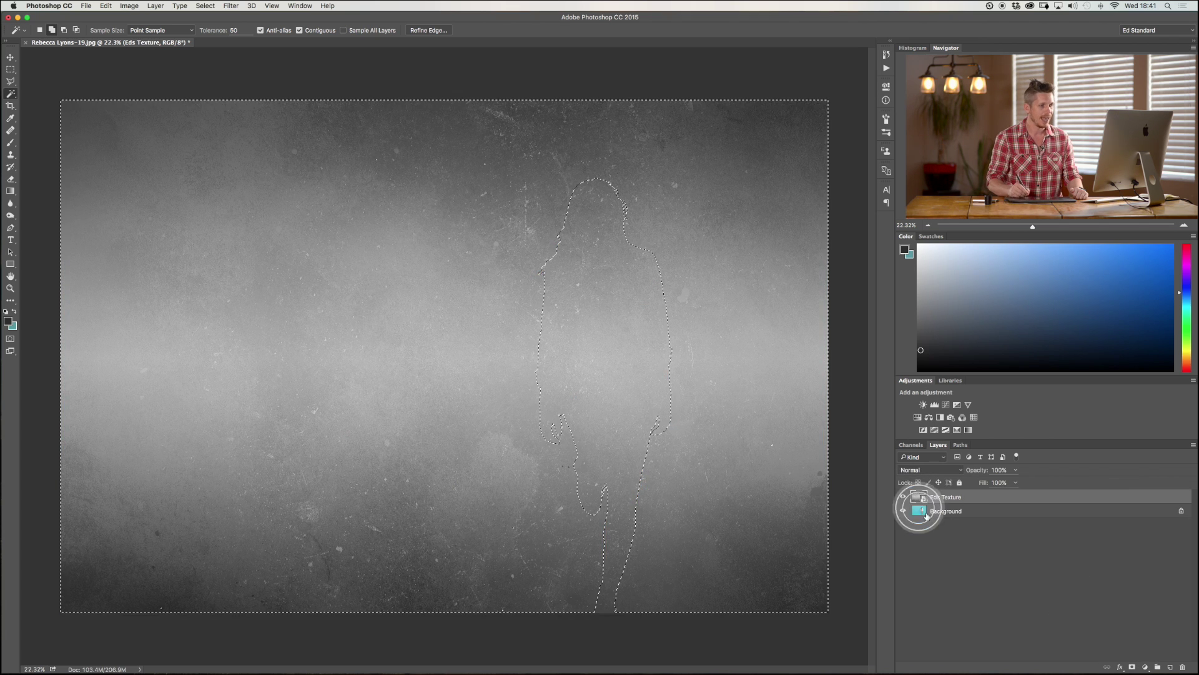
left_click(1131, 666)
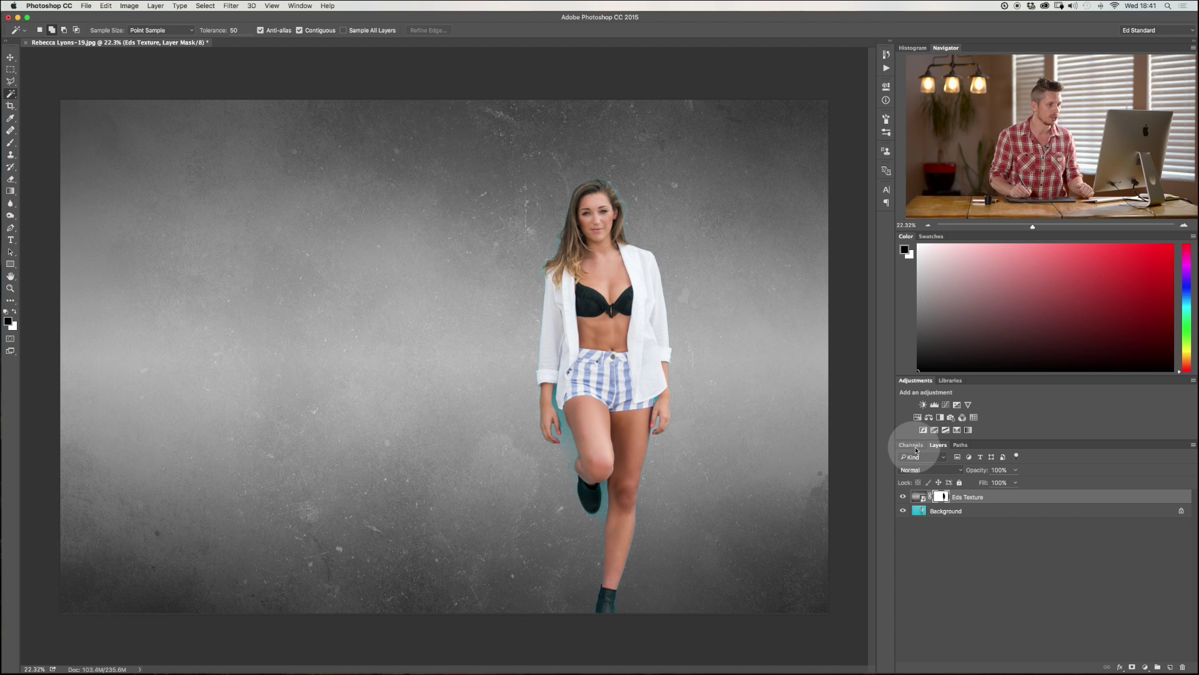
left_click(925, 469)
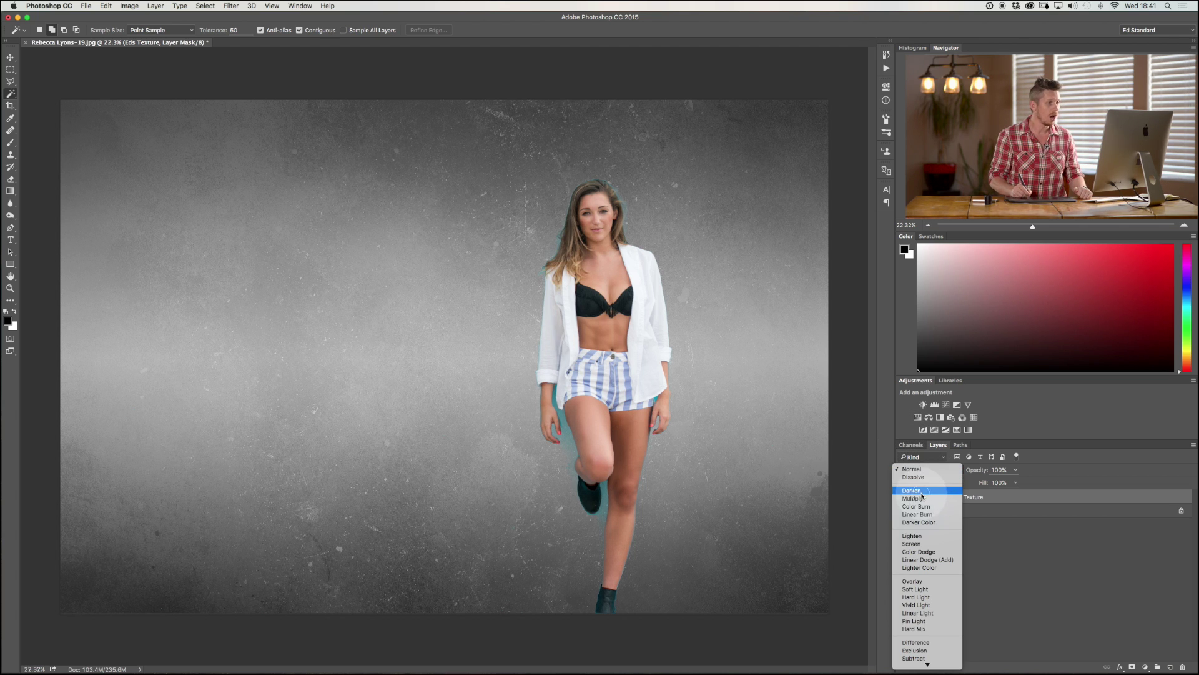
Cycle the Eds Texture blend modes and settle on Lighten.
left_click(922, 494)
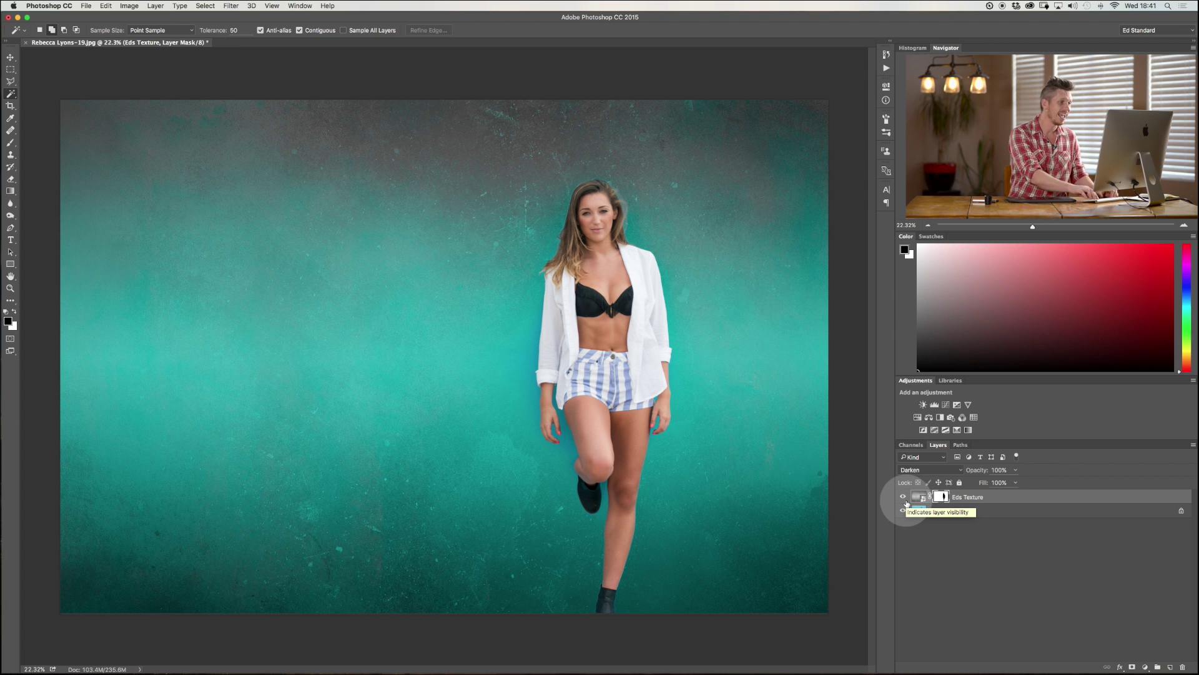
key("shift+minus")
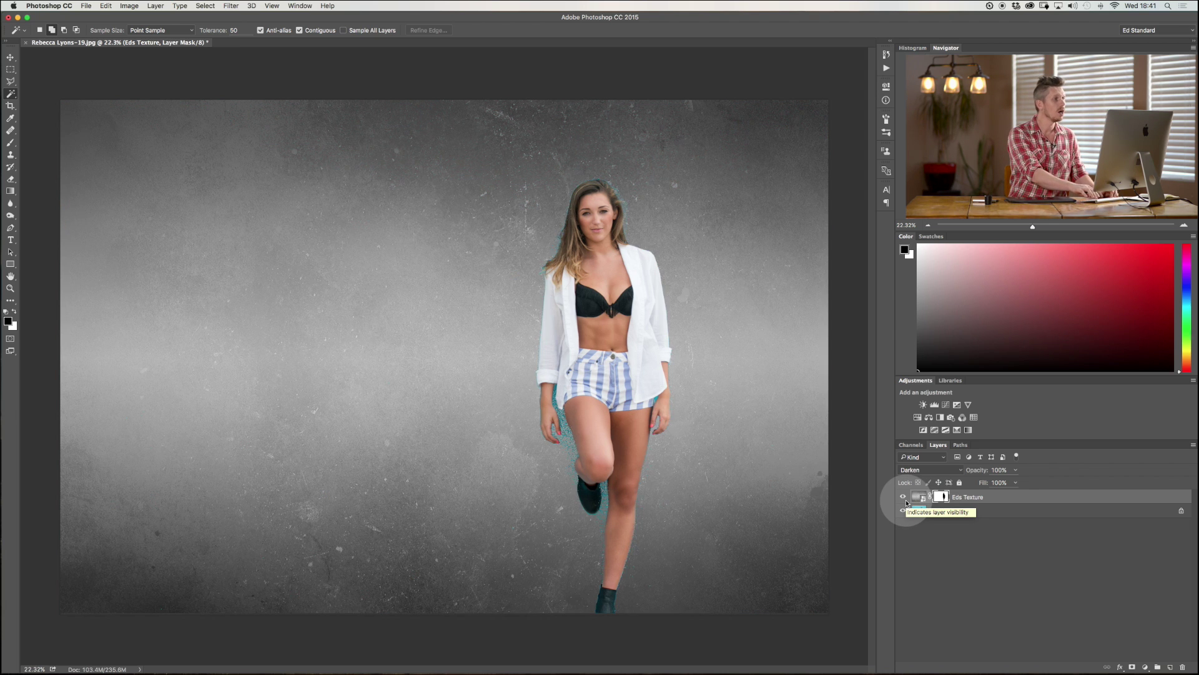
key("shift+plus")
key("shift+plus")
key("shift+plus")
key("shift+plus")
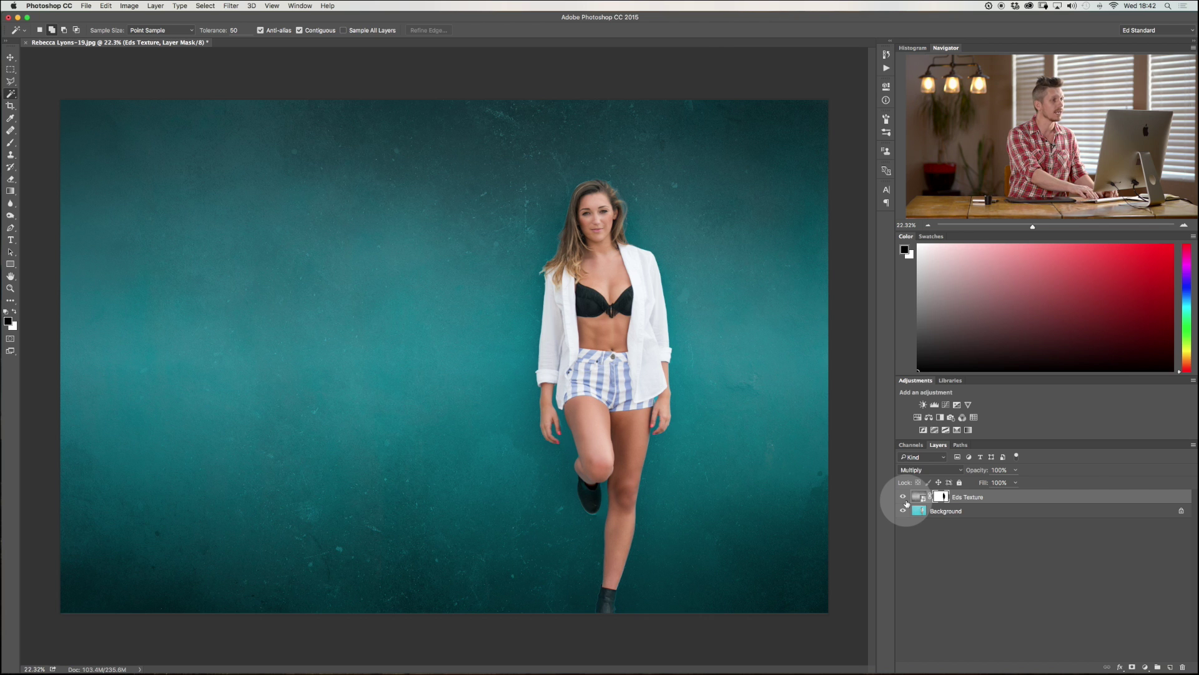
key("shift+plus")
key("shift+plus")
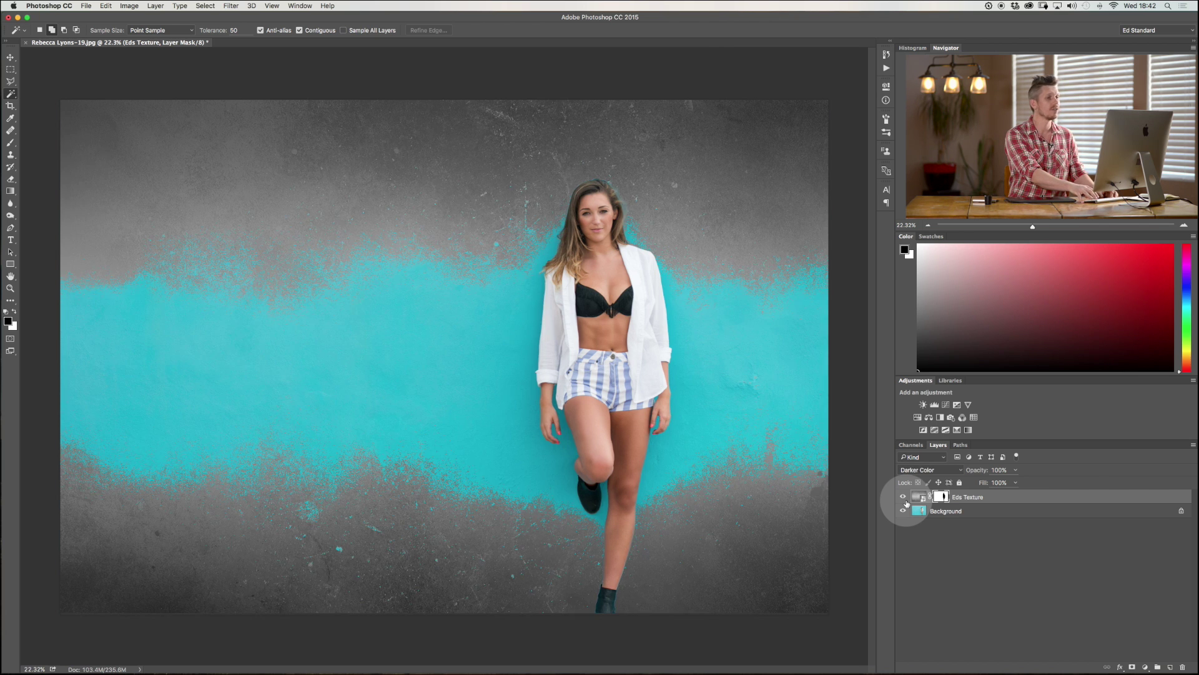
key("shift+plus")
key("shift+minus")
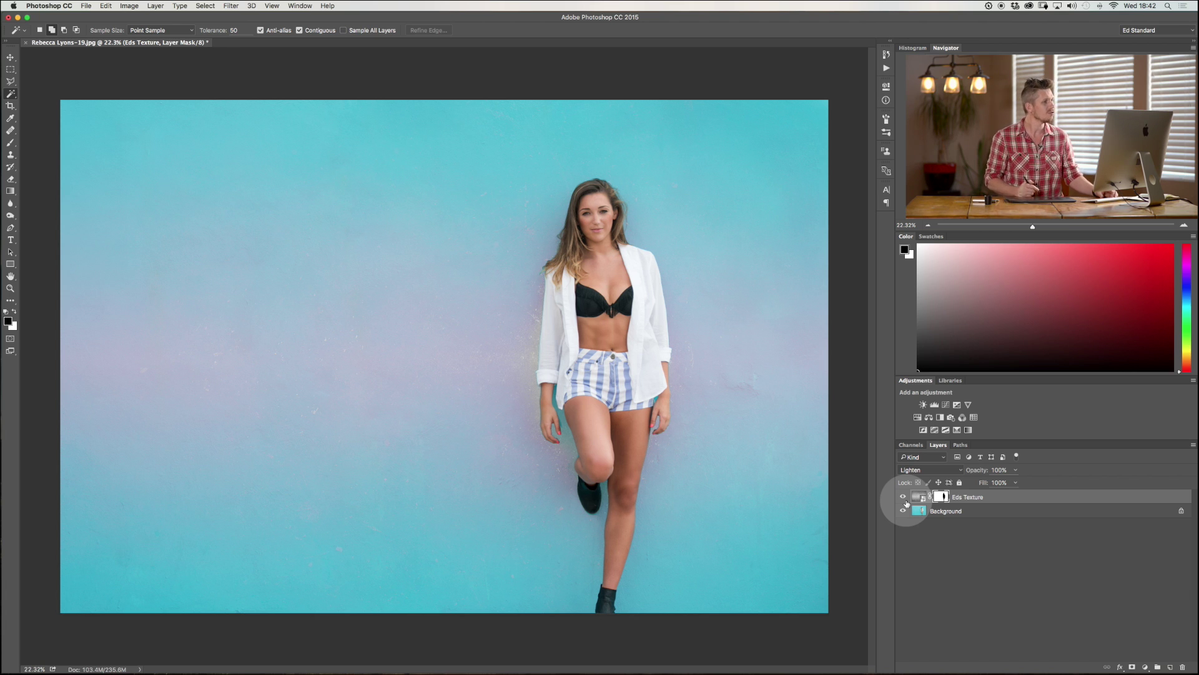
Lower the texture opacity to 78% and toggle its visibility to compare.
left_click(1015, 470)
mouse_move(1016, 482)
left_mouse_down()
mouse_move(983, 487)
mouse_move(1004, 485)
left_mouse_up()
left_click(903, 497)
left_click(902, 497)
left_click(903, 497)
left_click(903, 497)
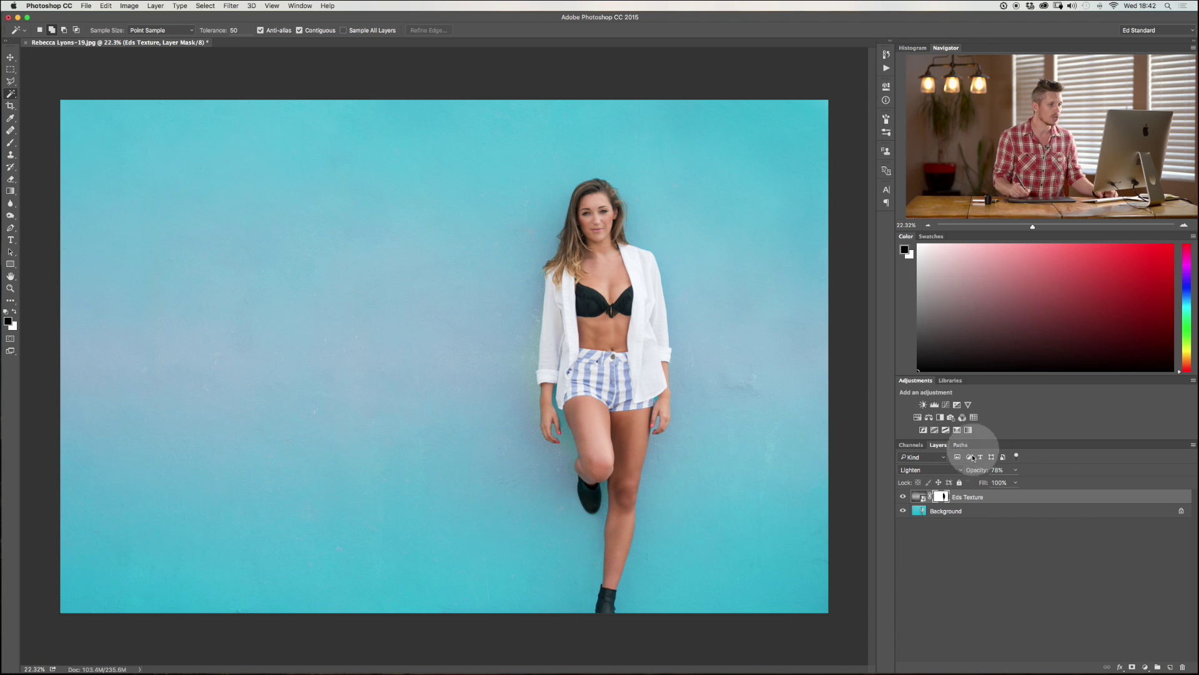
Restore the texture to 100% opacity in Overlay mode and toggle it to compare.
left_click(958, 472)
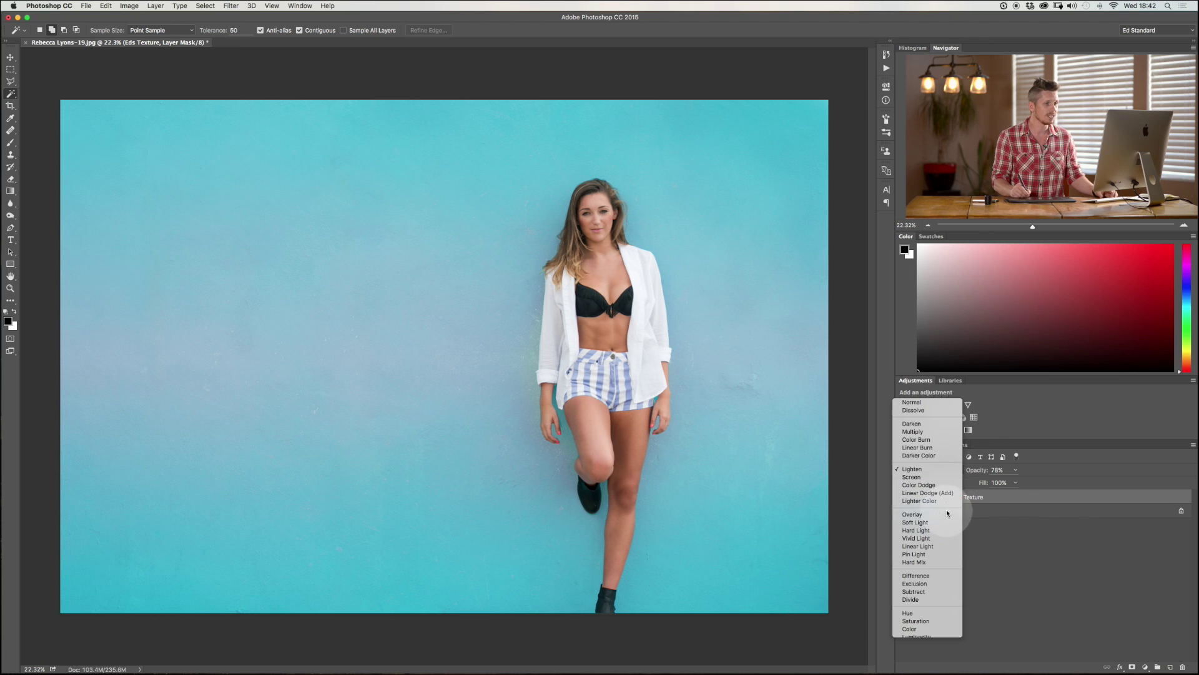
left_click(1012, 480)
left_click_drag(1016, 481, 1022, 482)
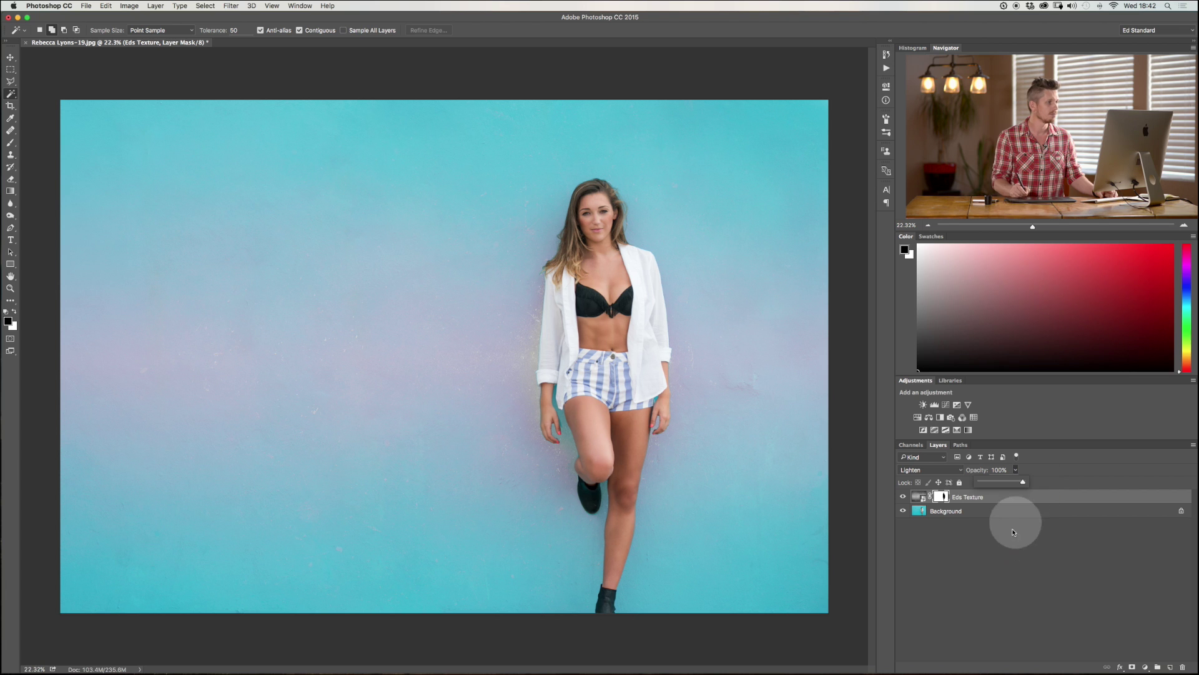
left_click(949, 469)
left_click(940, 507)
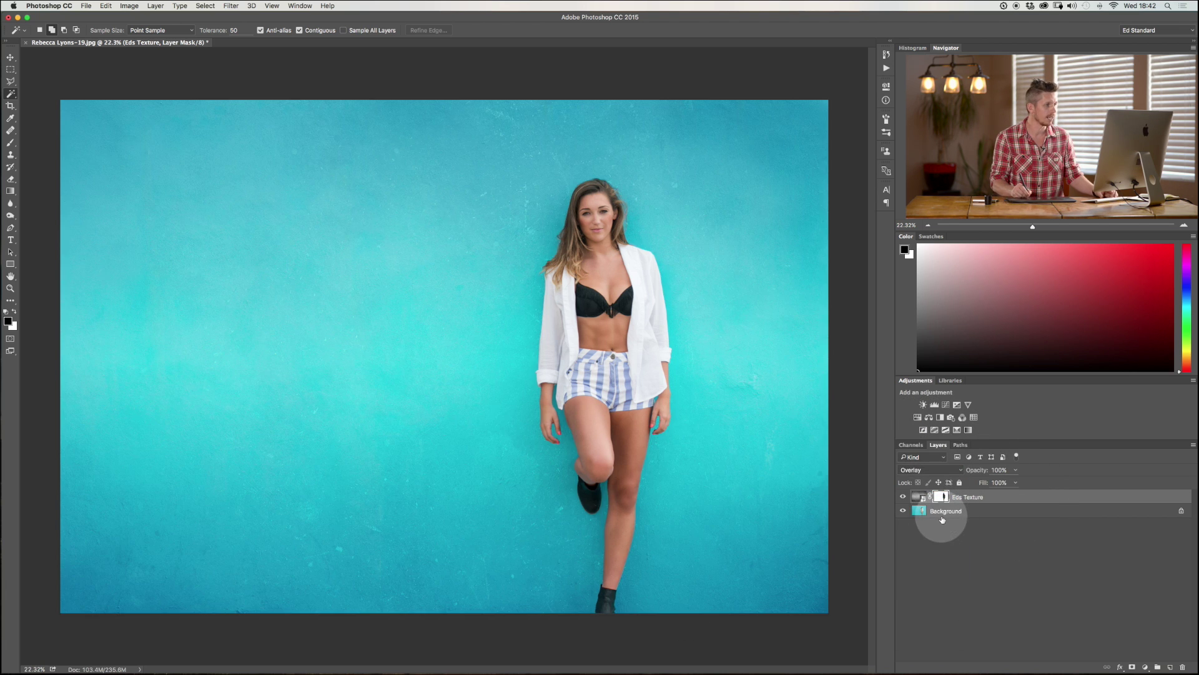
left_click(903, 498)
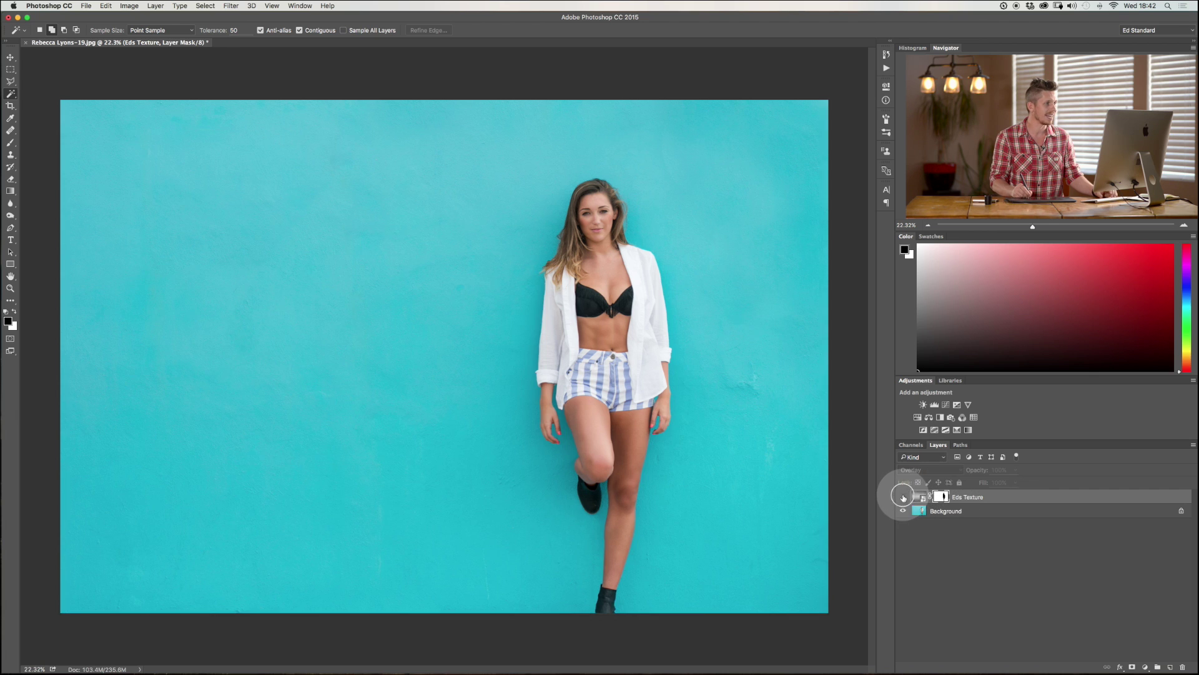
left_click(903, 497)
left_click(903, 497)
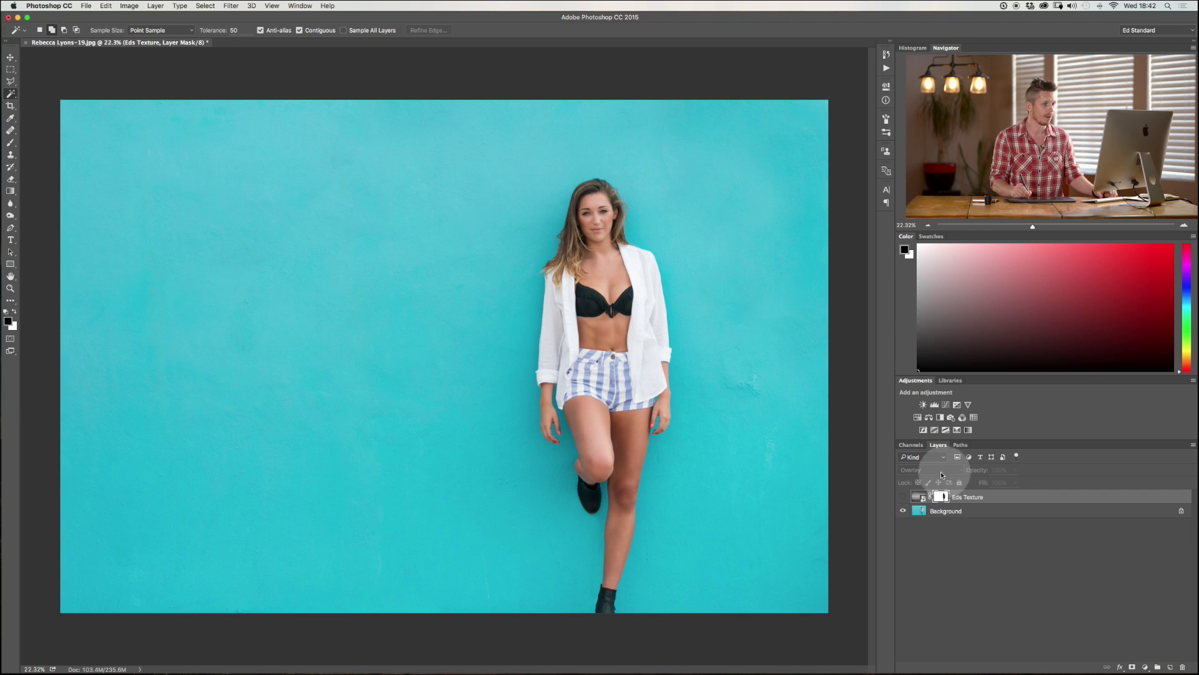
left_click(904, 498)
Preview the texture in Linear Light, Multiply, Lighten and Screen blend modes.
left_click(927, 470)
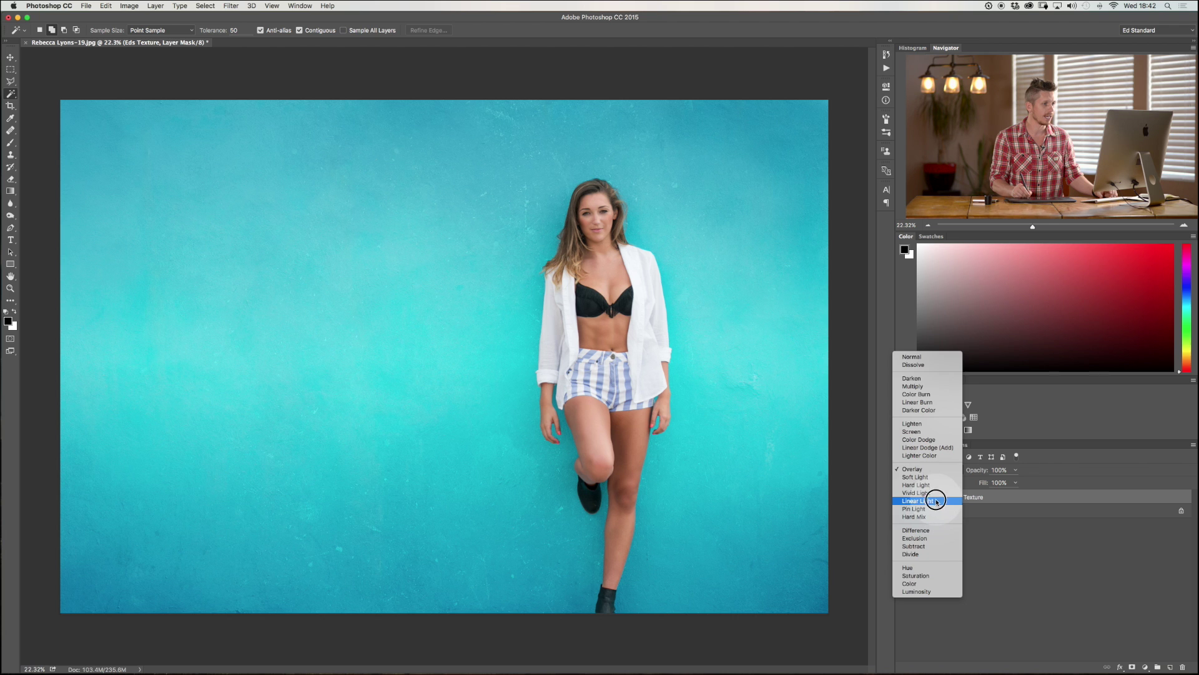
left_click(937, 500)
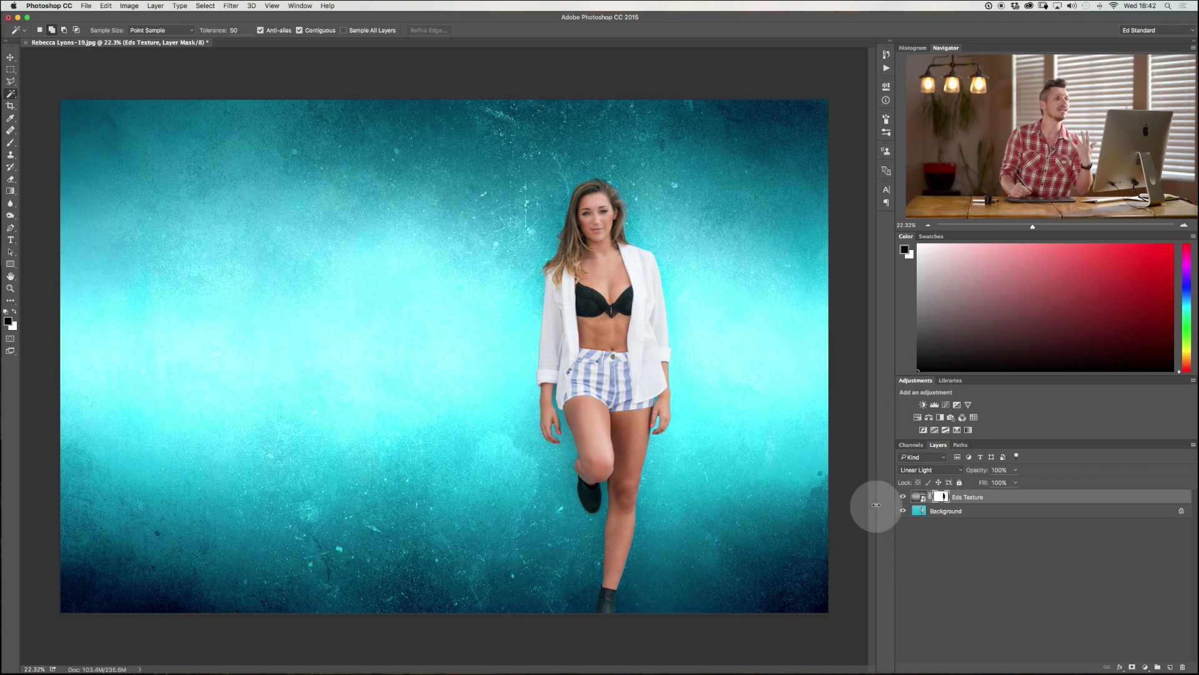
left_click(928, 475)
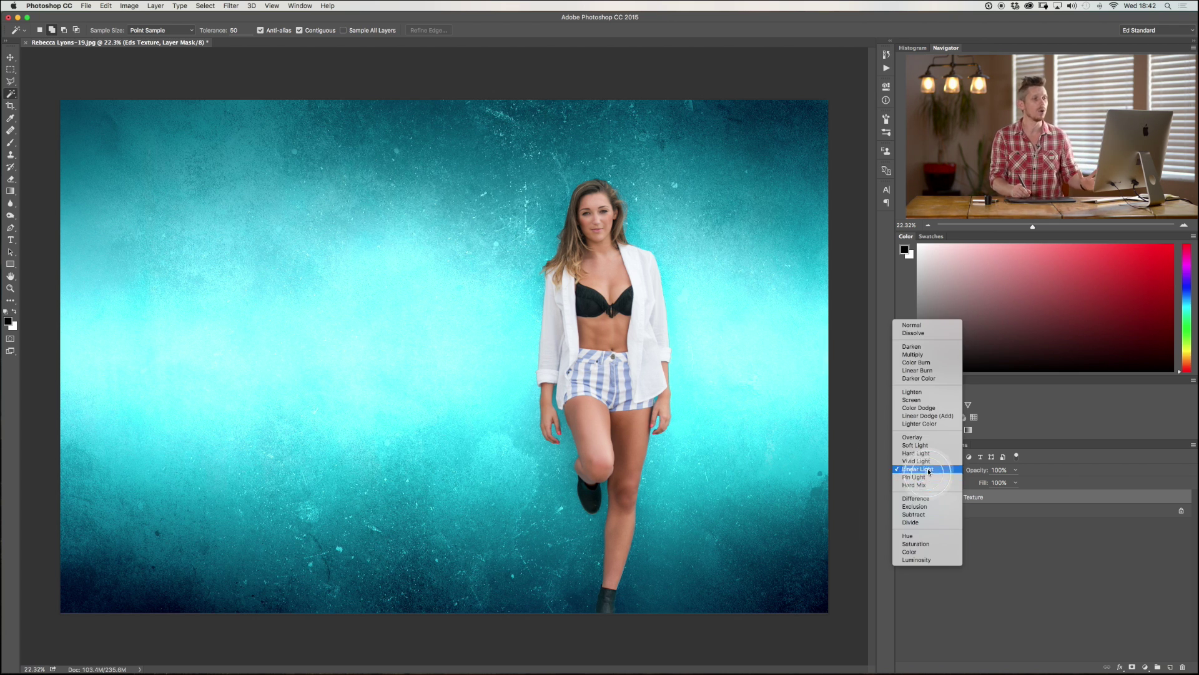
left_click(919, 355)
left_click(935, 468)
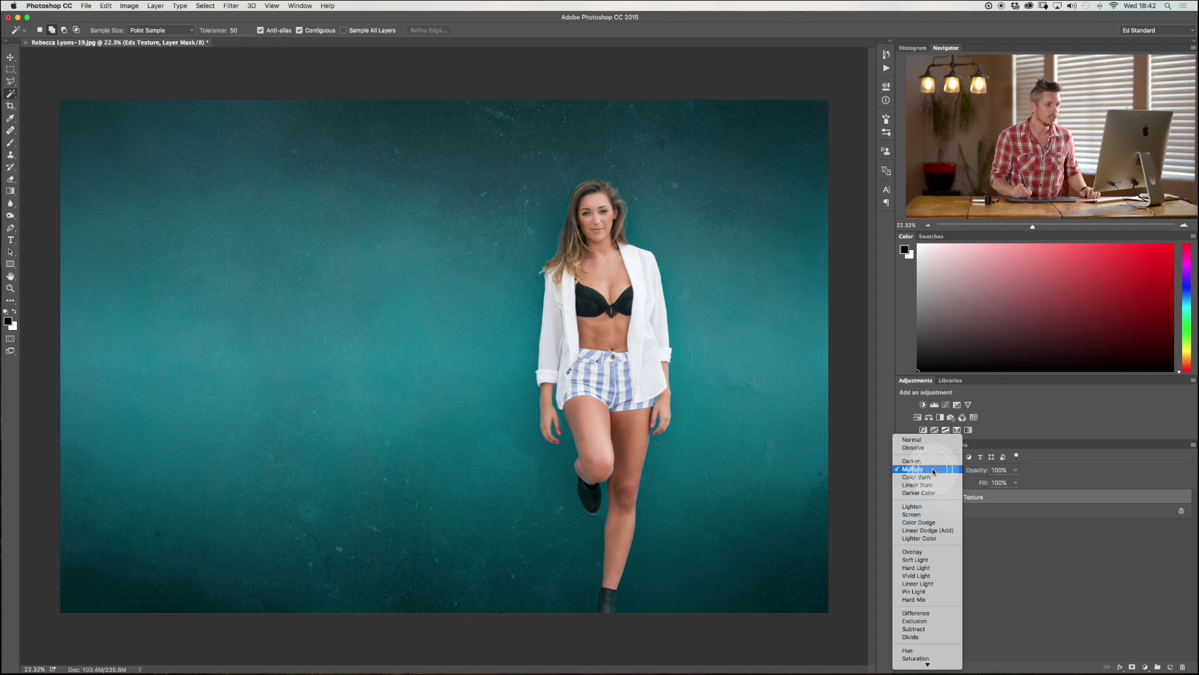
left_click(924, 509)
left_click(930, 471)
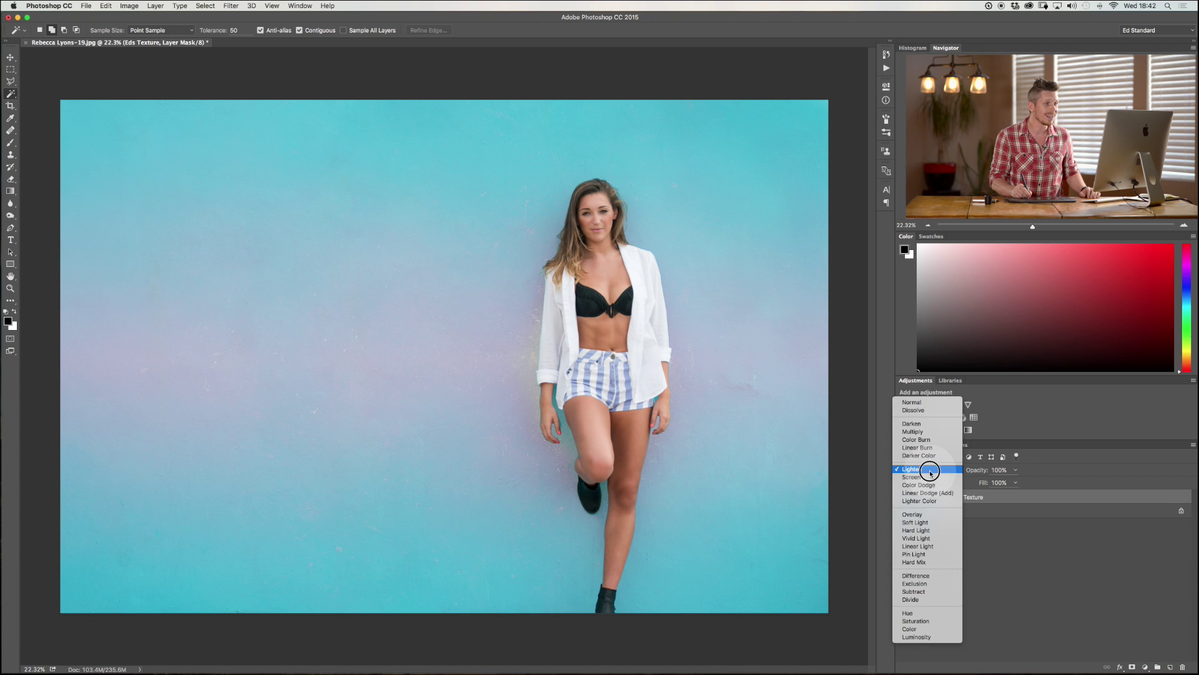
left_click(930, 478)
After Overlay and Soft Light, set Linear Light at 51% opacity and target the texture image.
left_click(929, 470)
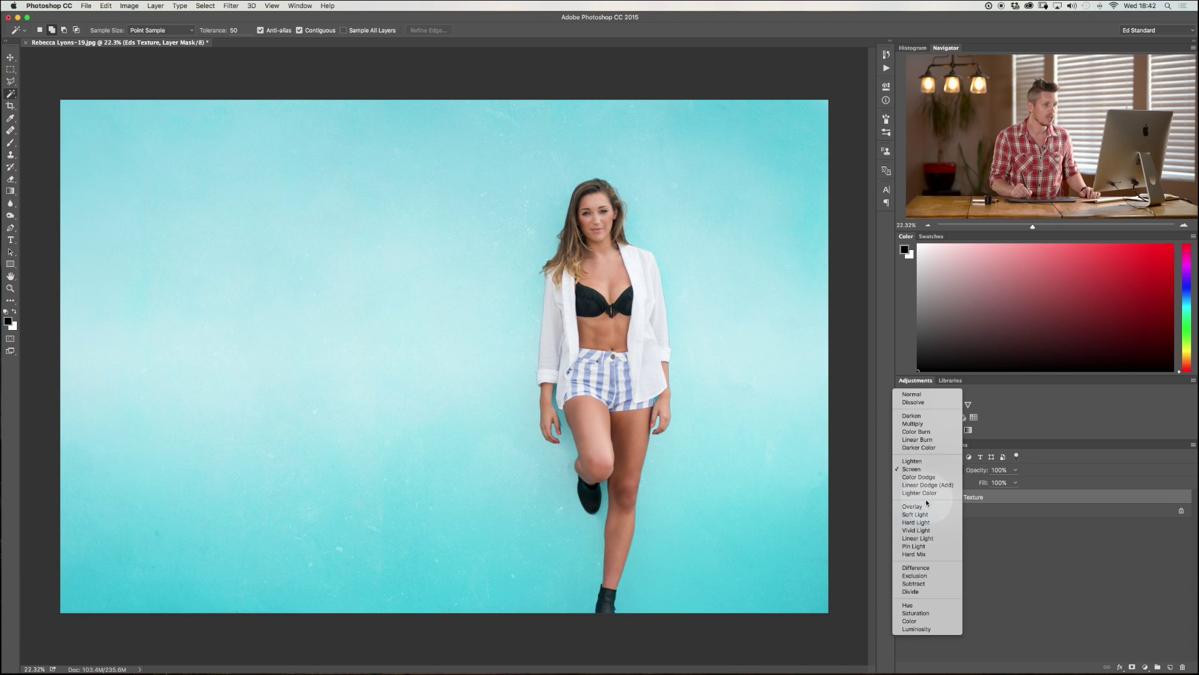
left_click(925, 507)
left_click(932, 472)
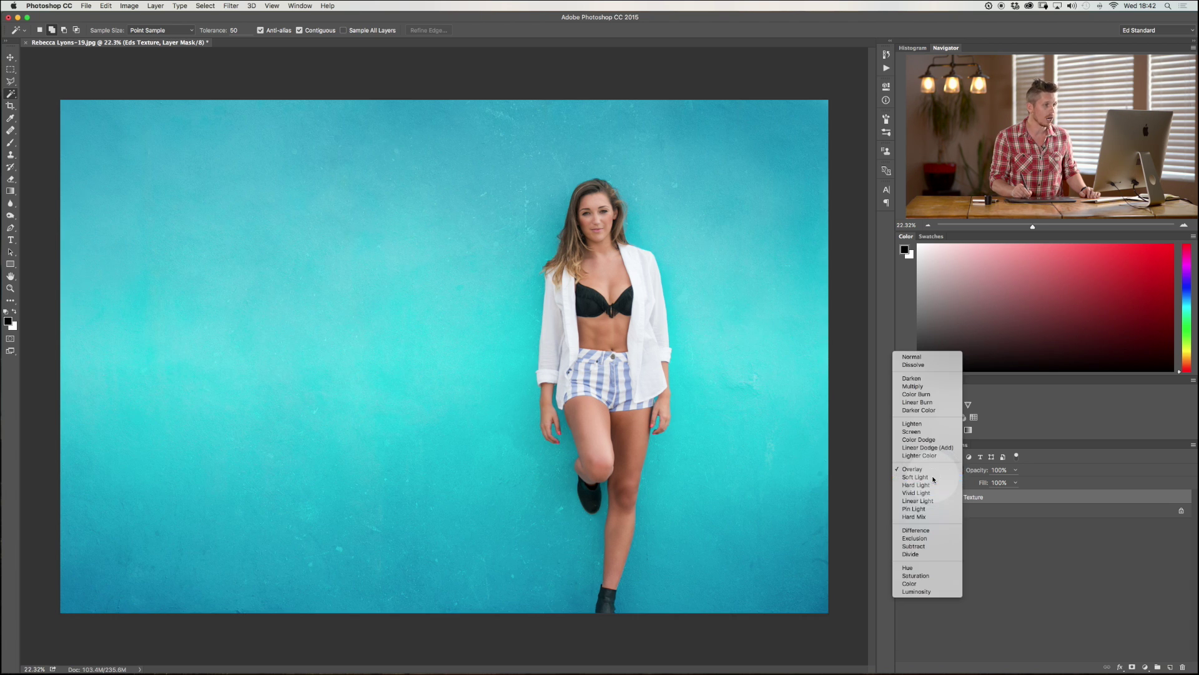
left_click(931, 477)
left_click(932, 469)
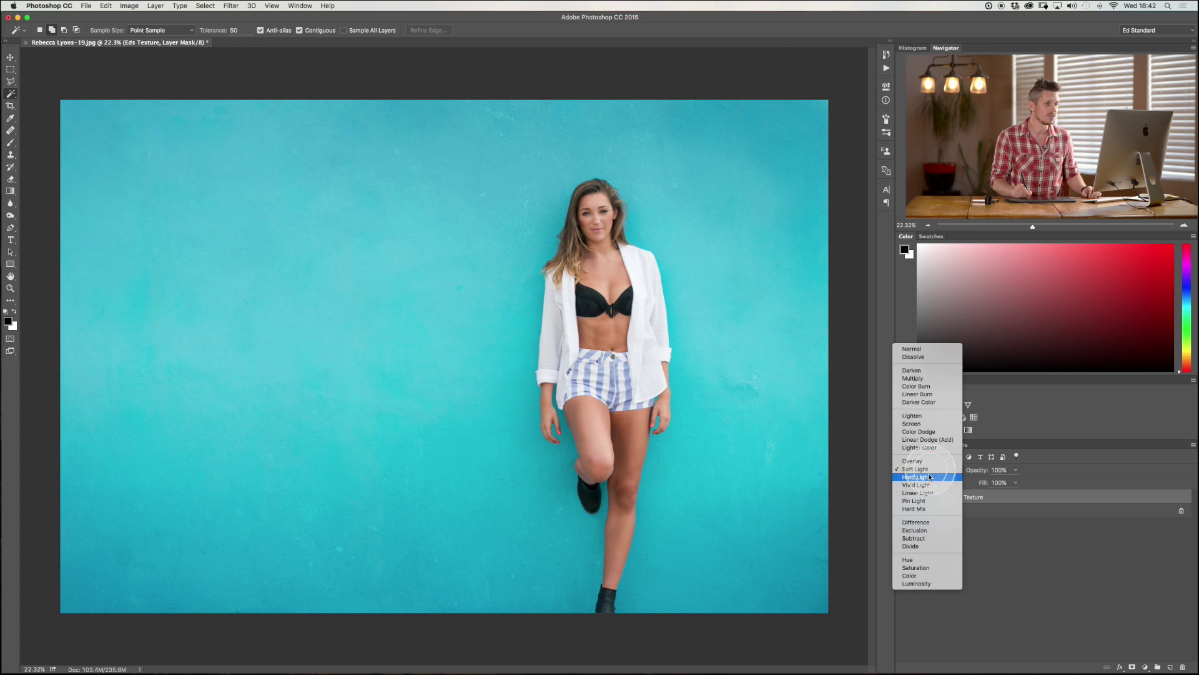
left_click(928, 494)
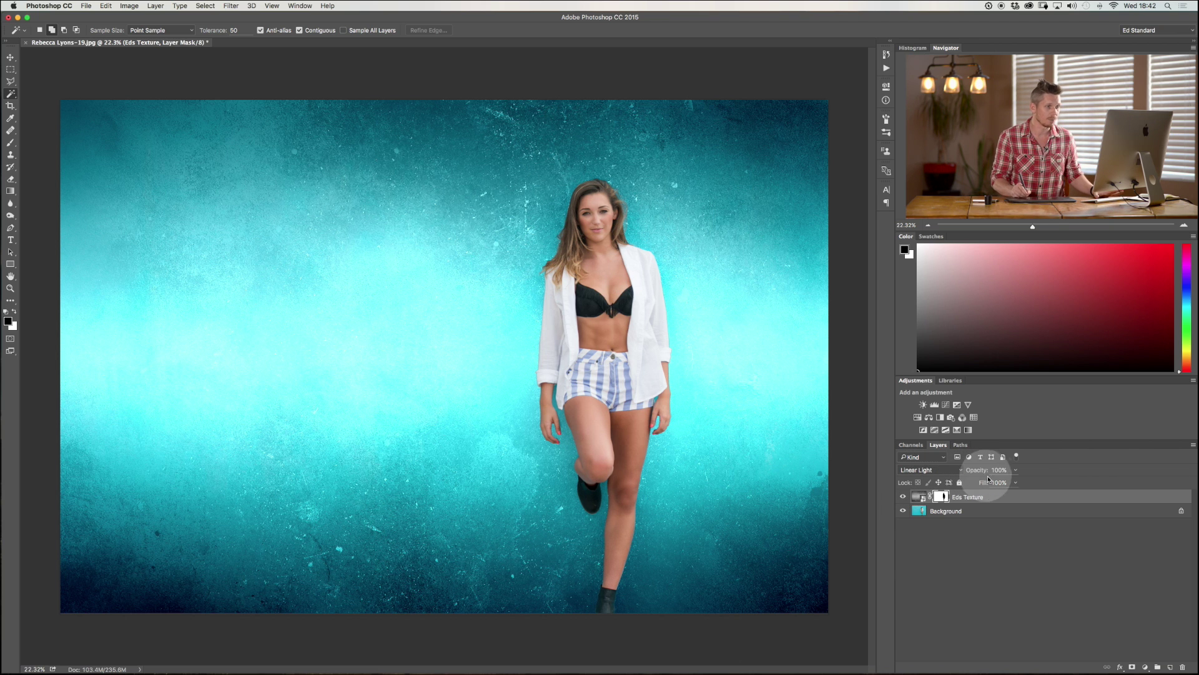
left_click_drag(1017, 472, 995, 484)
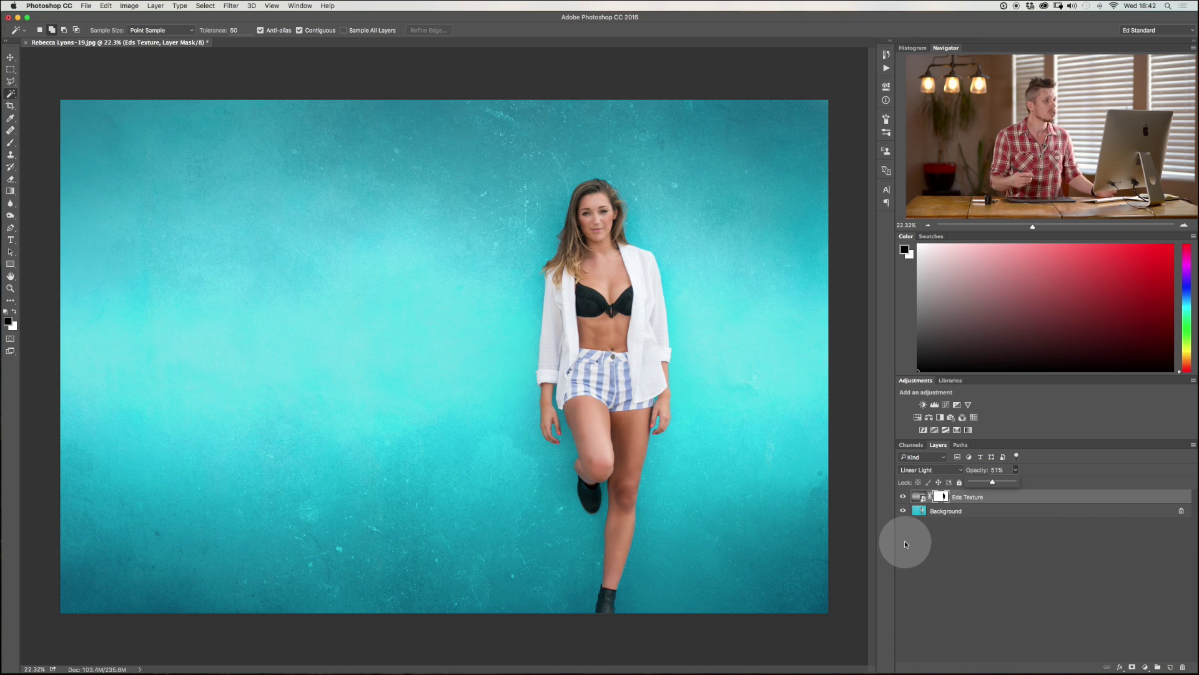
left_click(1043, 497)
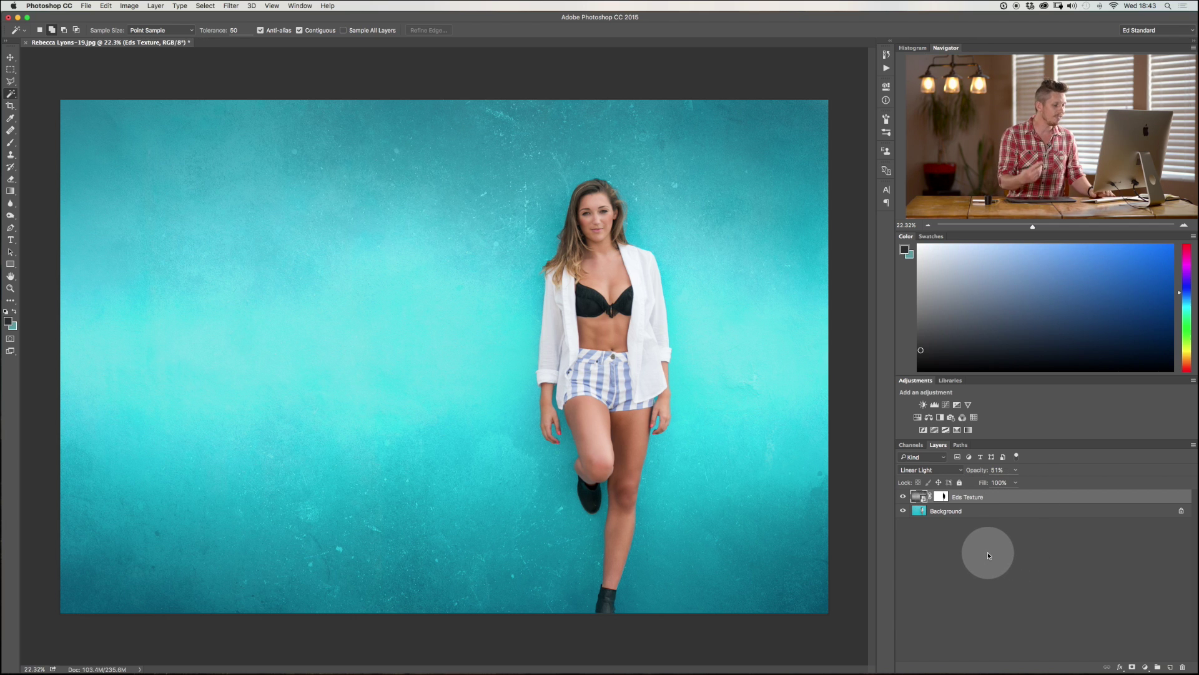
Duplicate the Eds Texture layer and set the copy to Screen blending.
key("super+j")
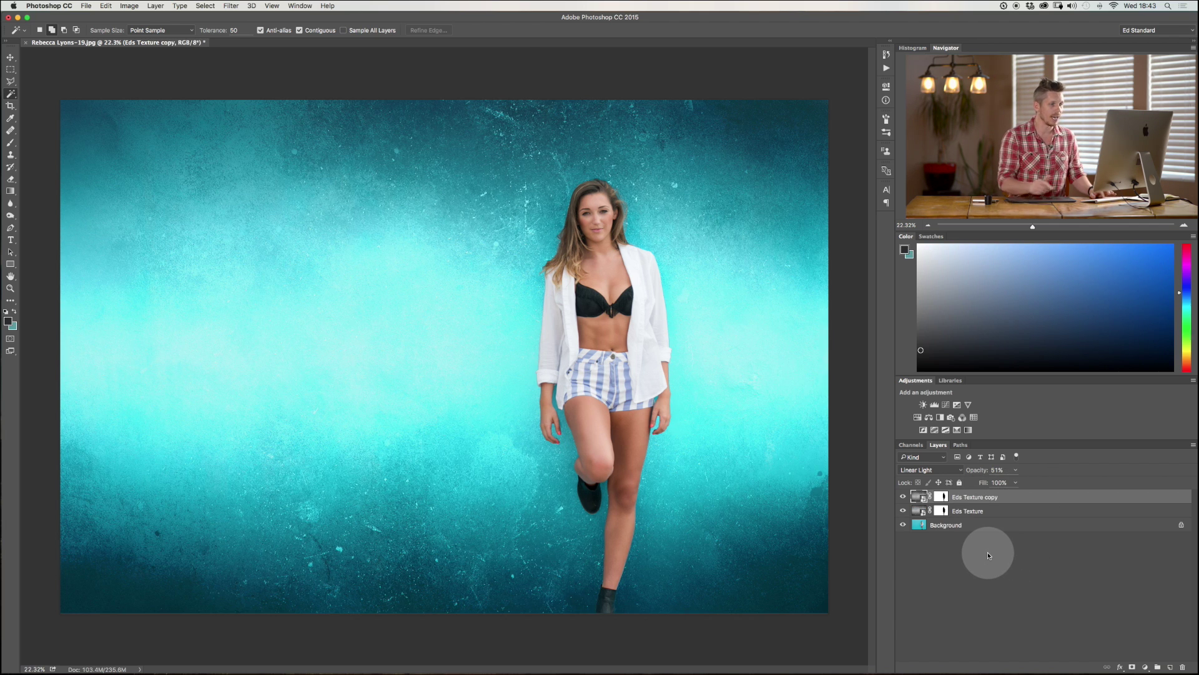
left_click(944, 470)
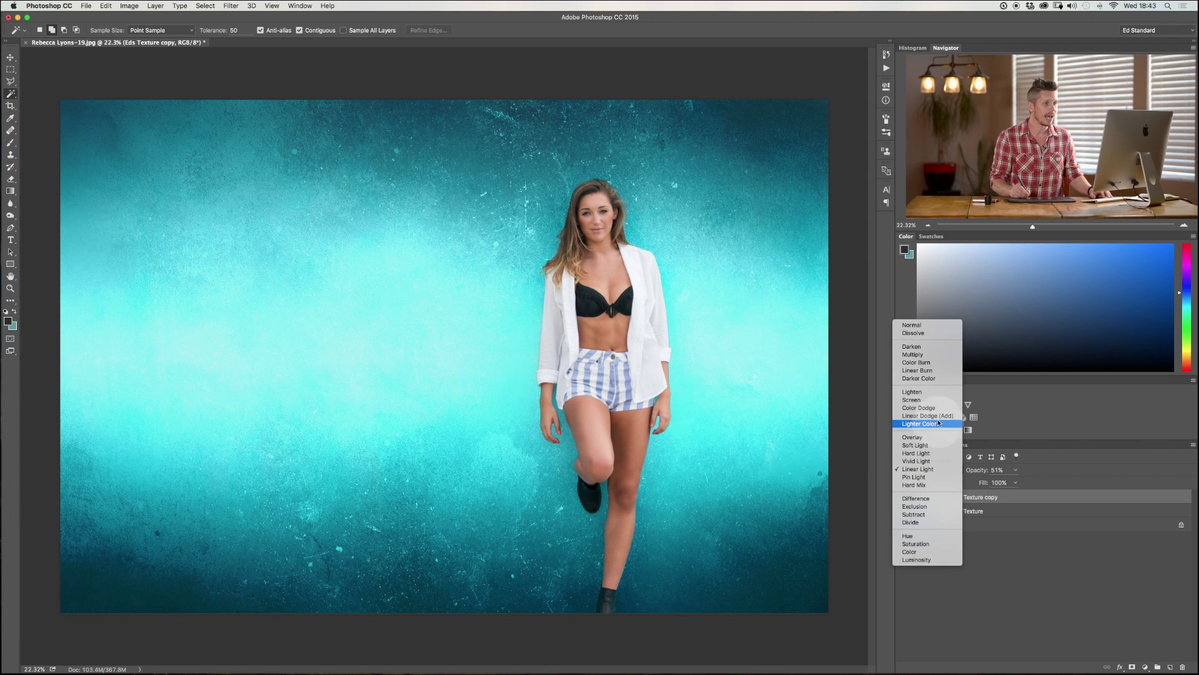
left_click(935, 400)
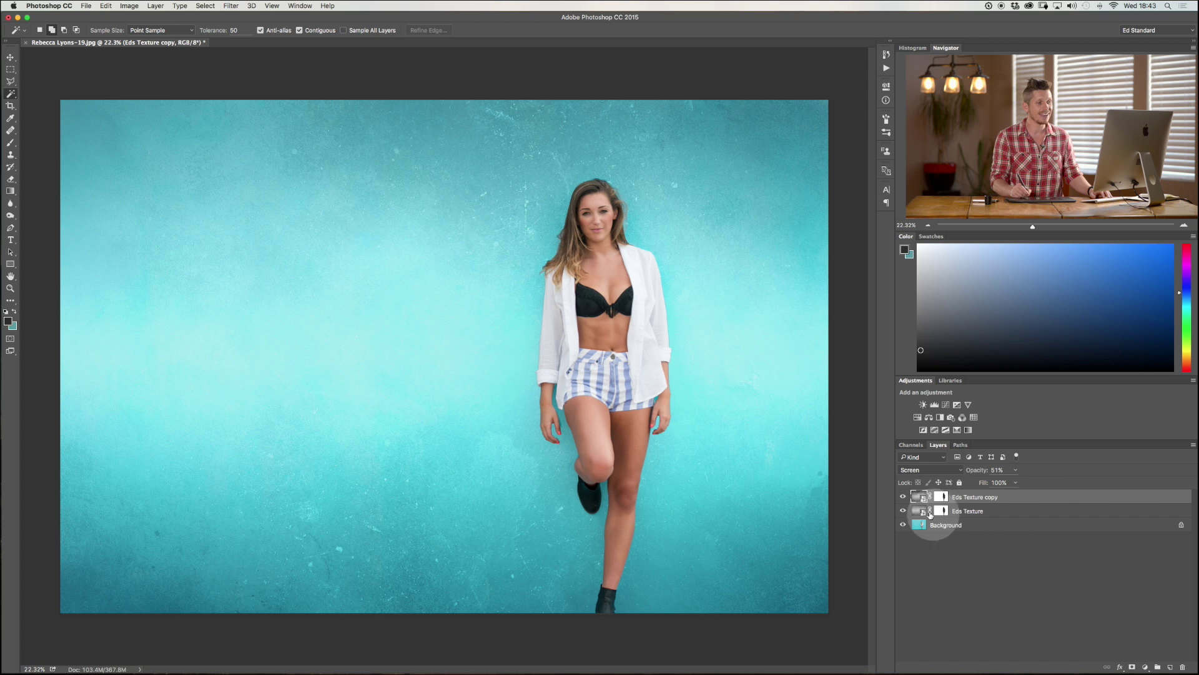
left_click(903, 496)
left_click(903, 497)
Toggle both texture layers to compare, then group them into Group 1.
left_click(903, 510)
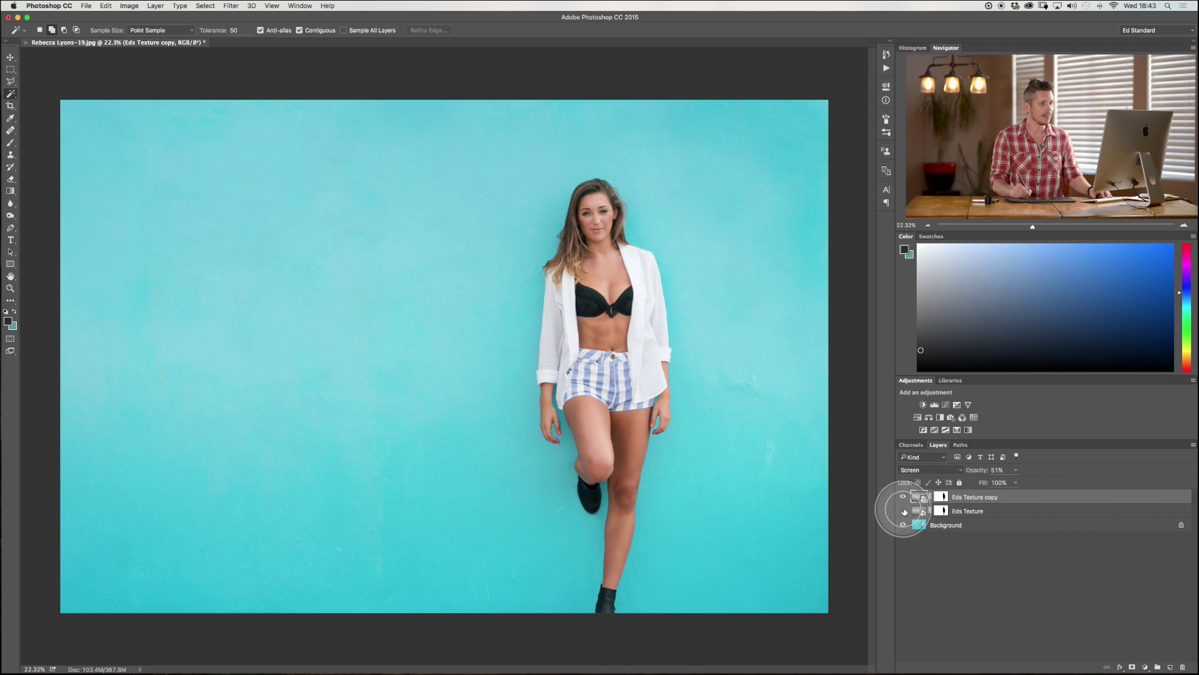
left_click(904, 498)
left_click(904, 510)
left_click(902, 496)
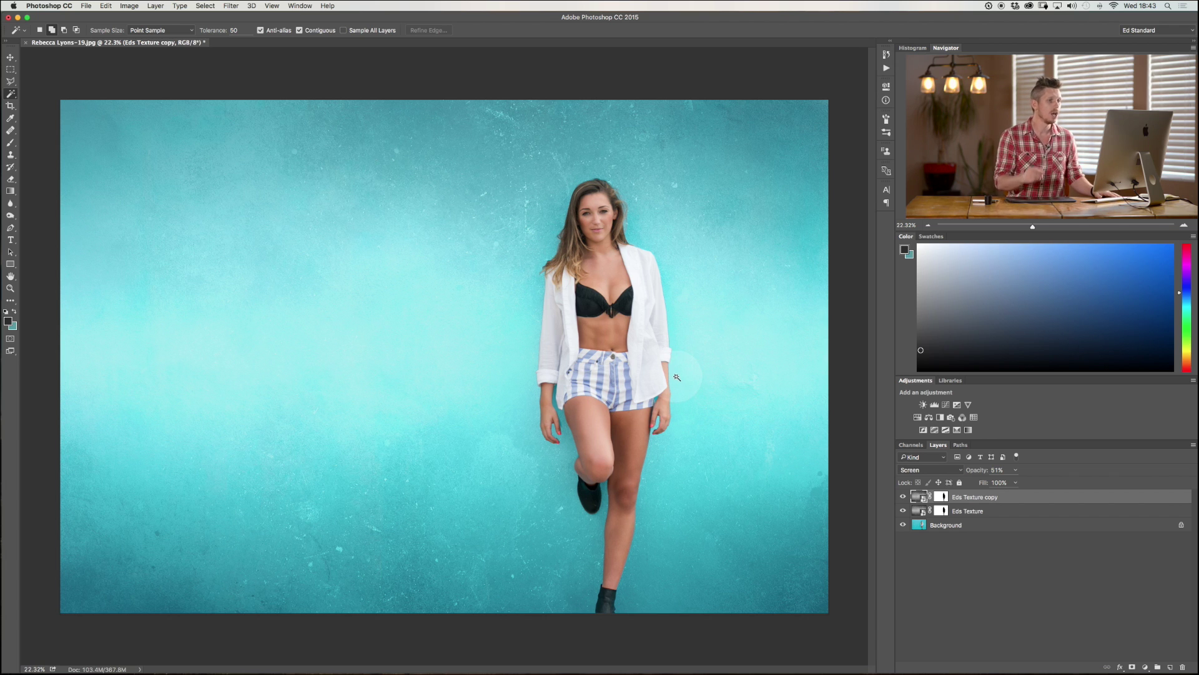
left_click(1023, 511, "shift")
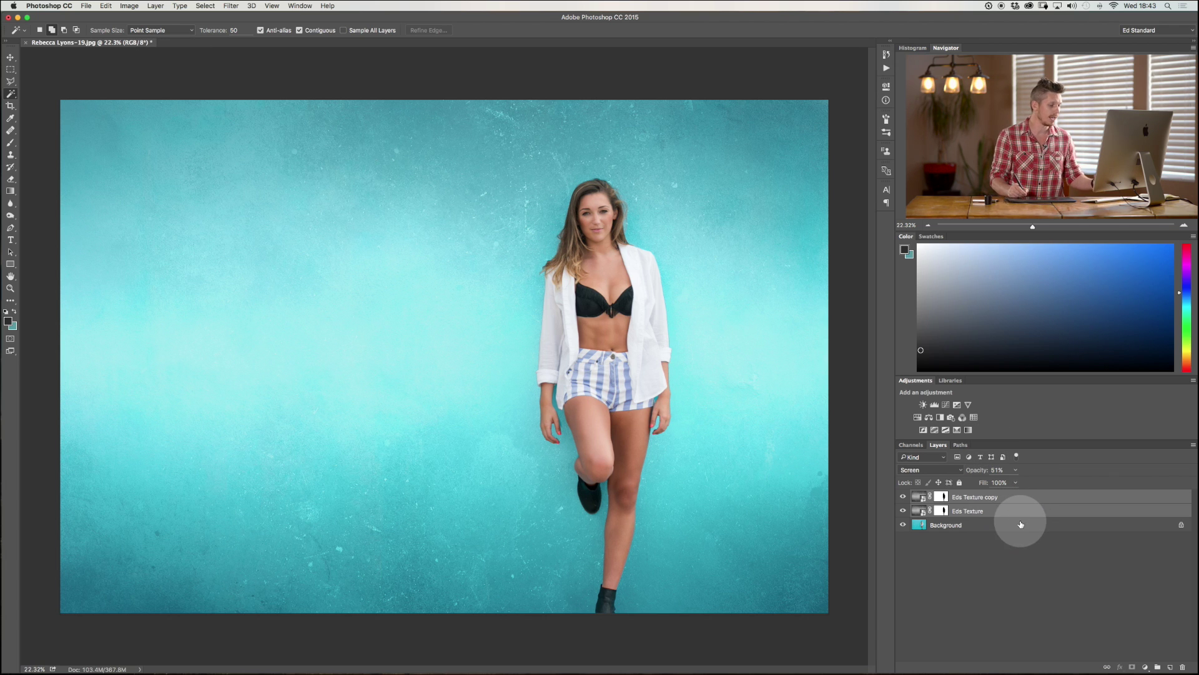
key("super+g")
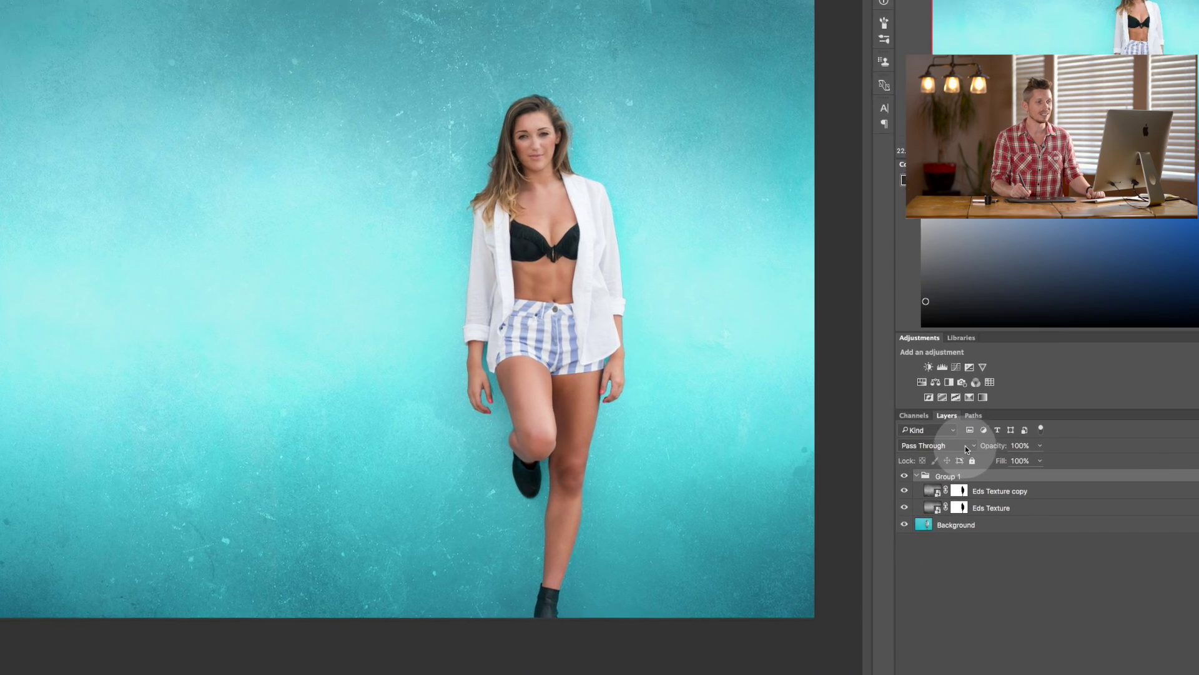
Check the Group 1 and Eds Texture blend modes, briefly try Screen, then restore Linear Light.
left_click(908, 470)
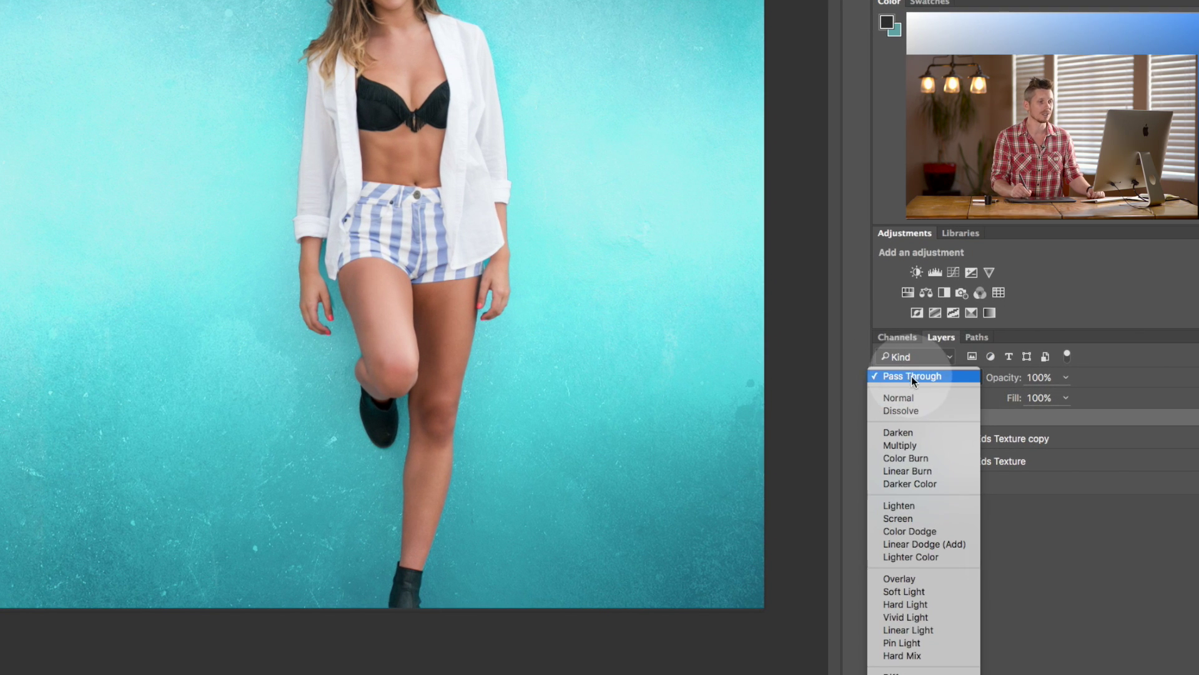
left_click(946, 378)
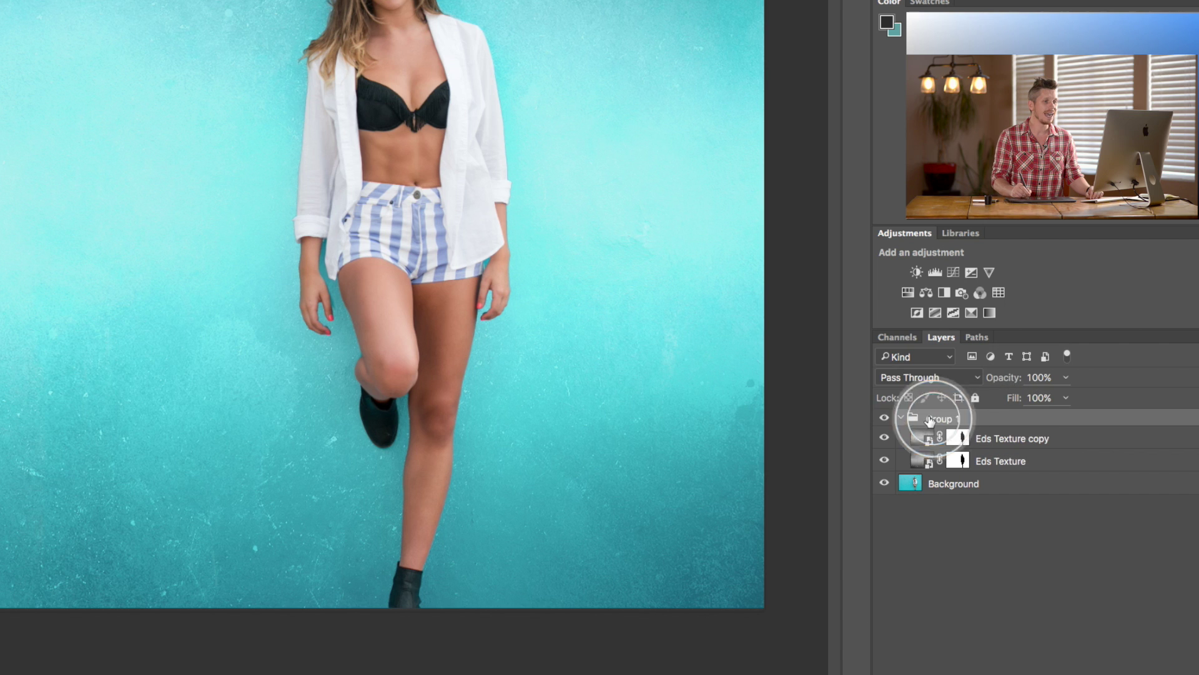
left_click(921, 438)
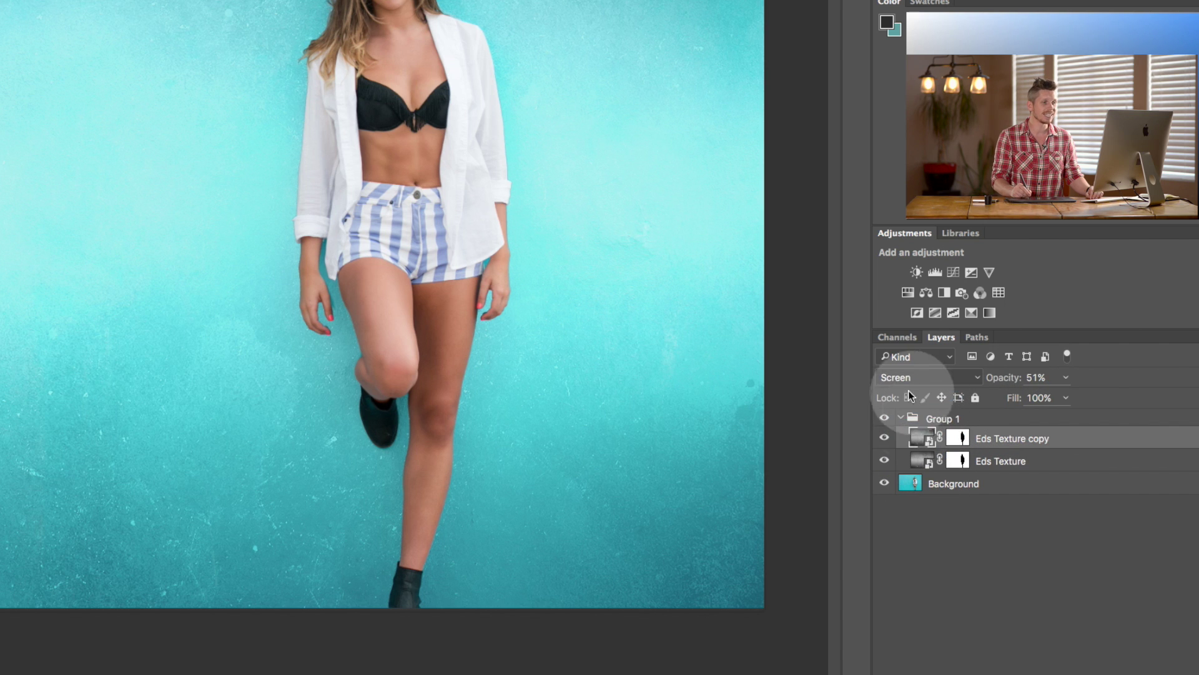
left_click(915, 464)
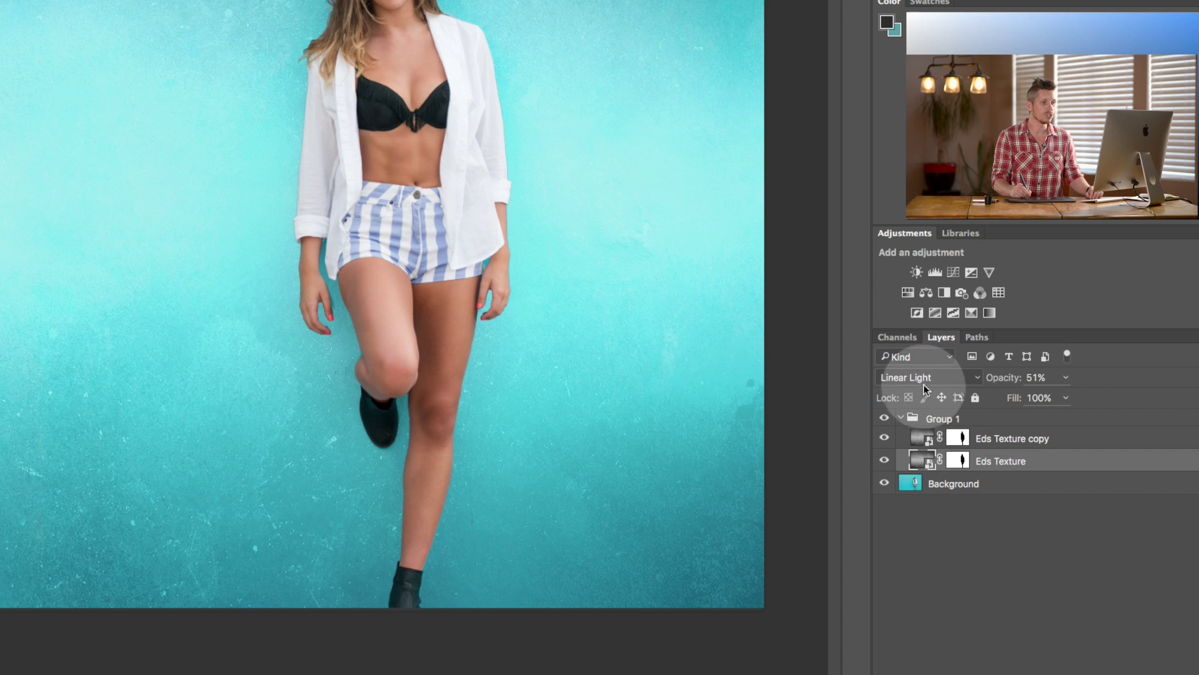
left_click(944, 377)
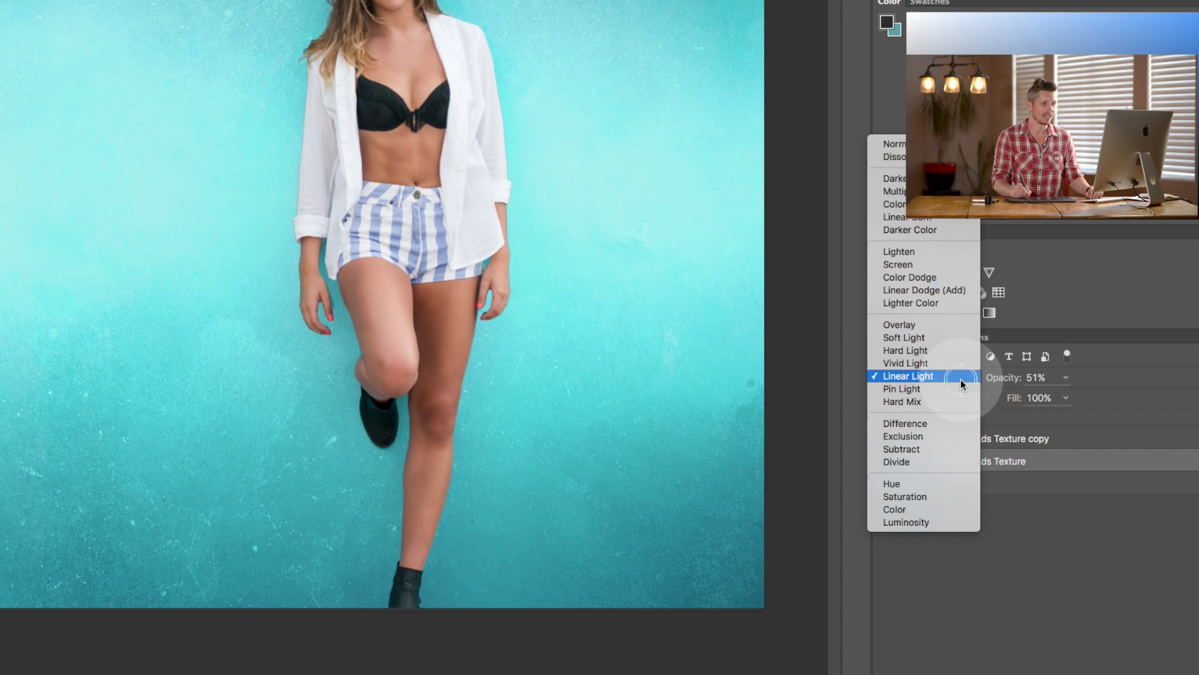
left_click(934, 266)
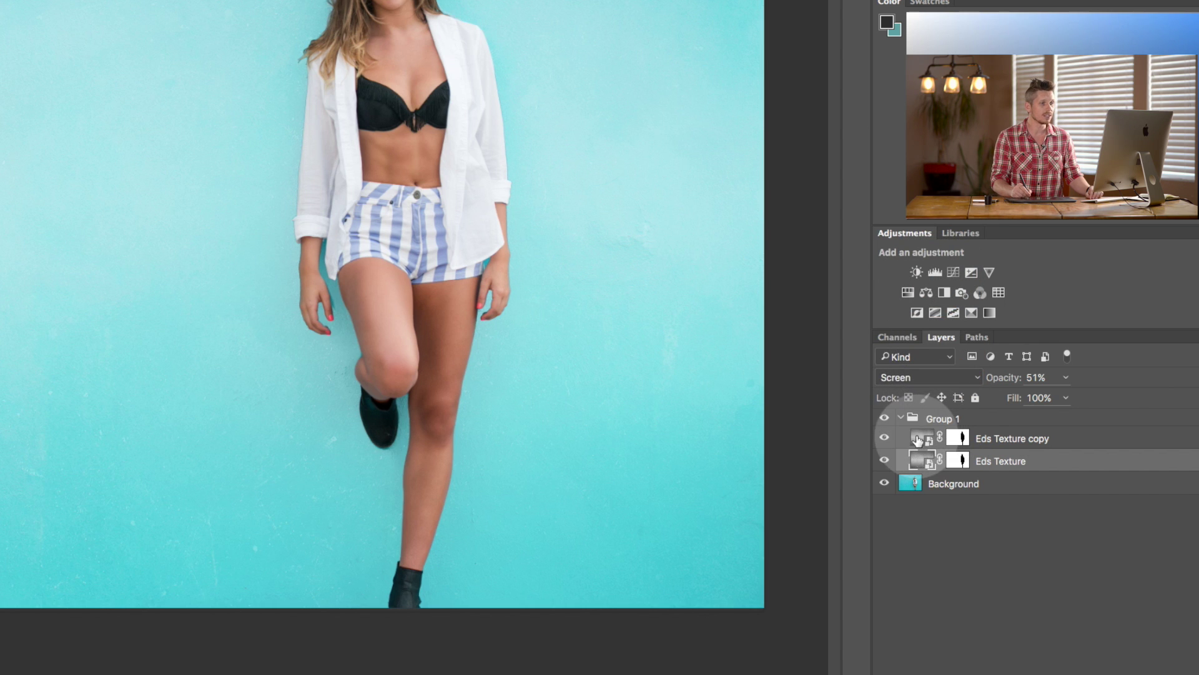
left_click(916, 442)
left_click_drag(916, 442, 913, 456)
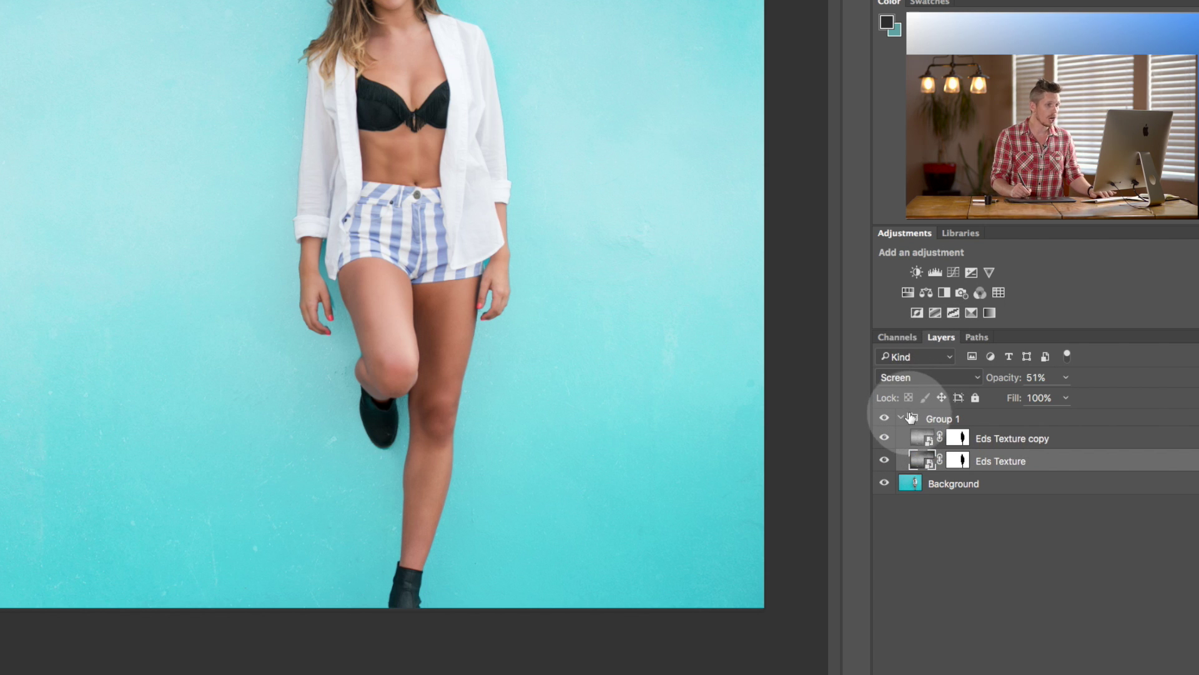
key("shift+alt+j")
Collapse Group 1 and turn off its visibility to remove the texture overlay.
left_click(912, 420)
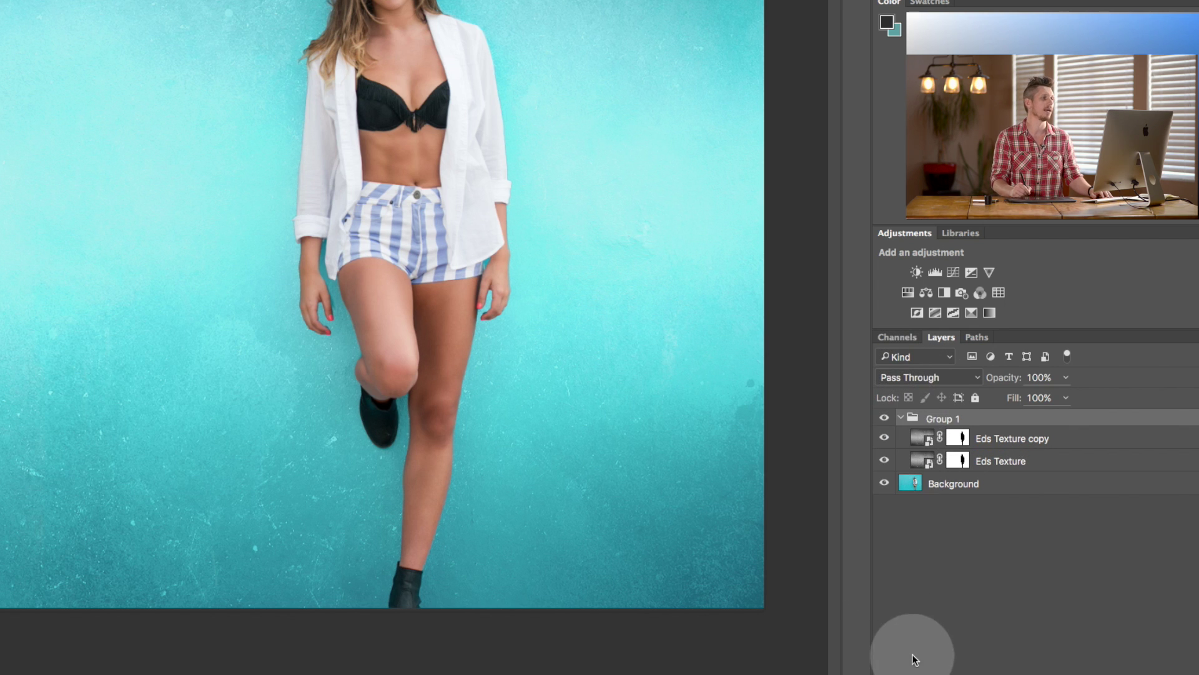
left_click(901, 419)
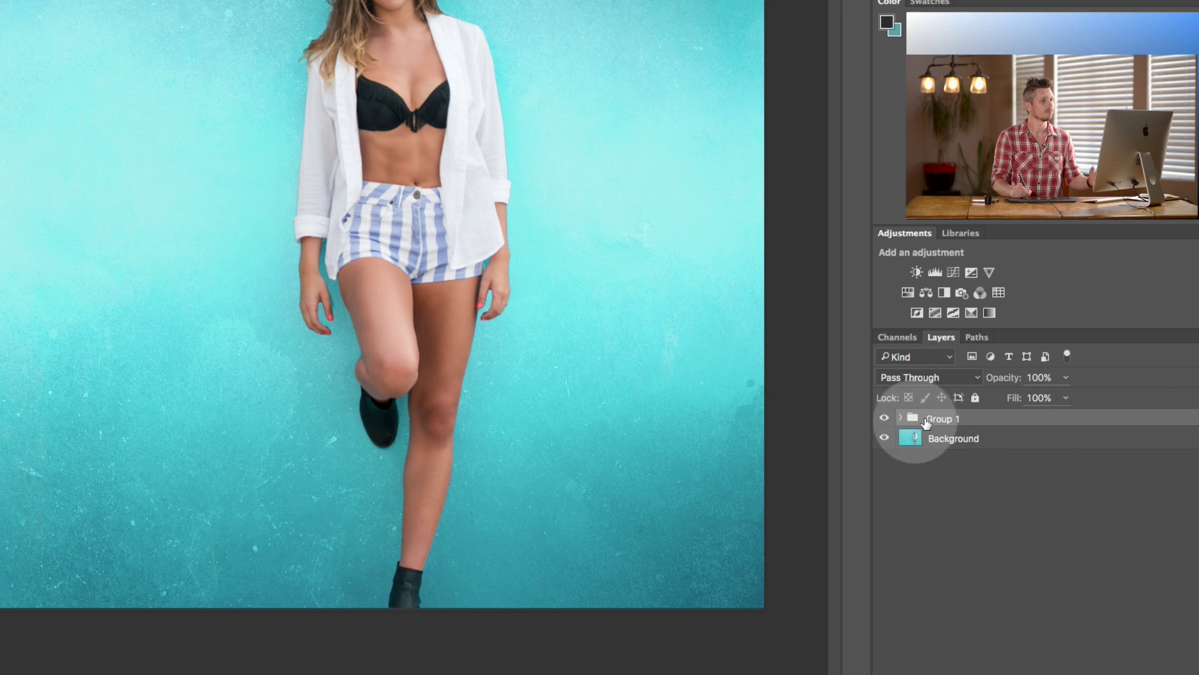
left_click(884, 418)
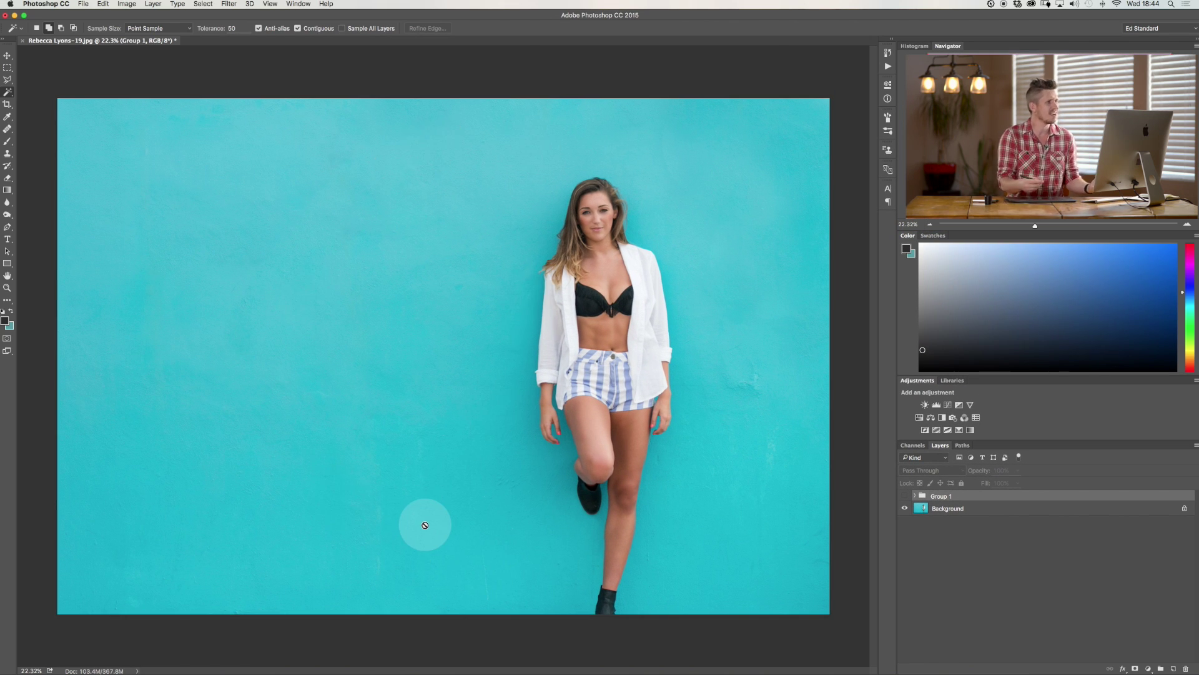
Add a two-line 'STY' / 'LE' text layer on the left wall and show the Character settings.
left_click(8, 239)
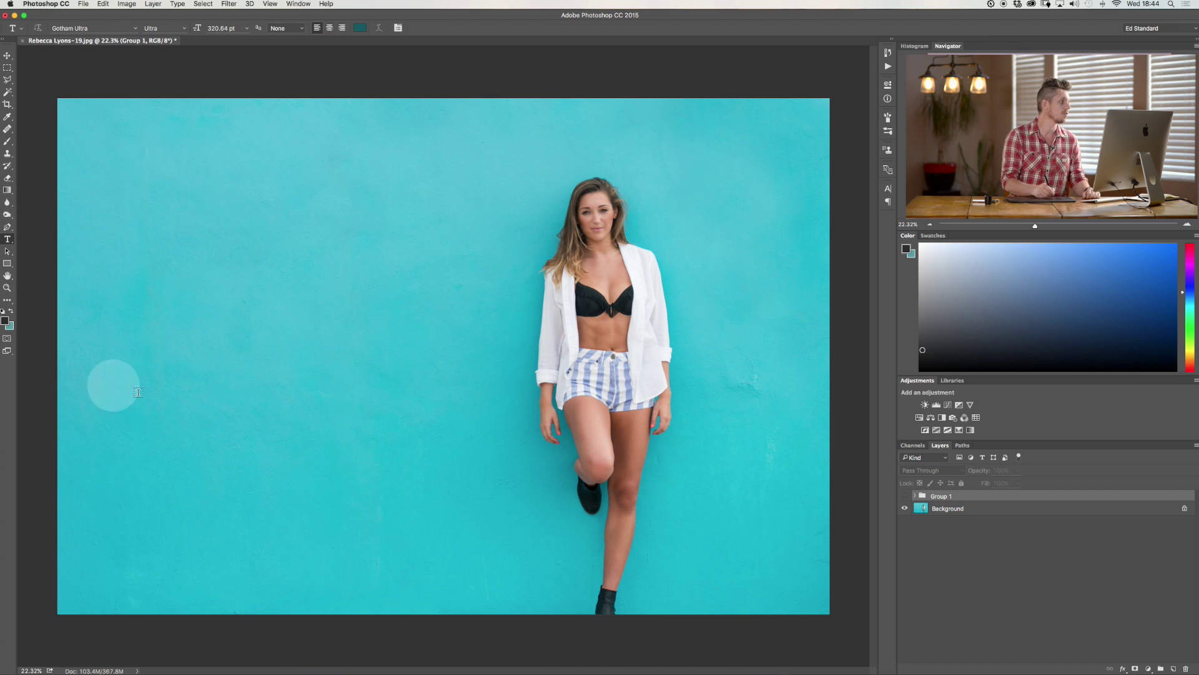
left_click(192, 261)
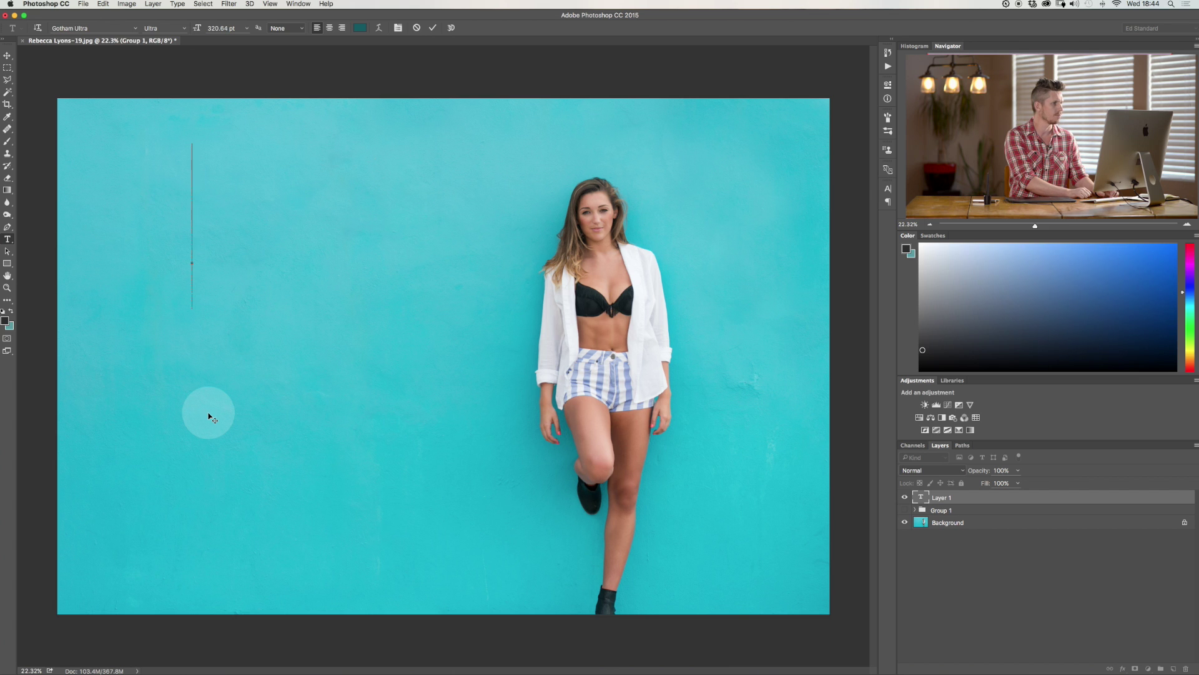
type("STY")
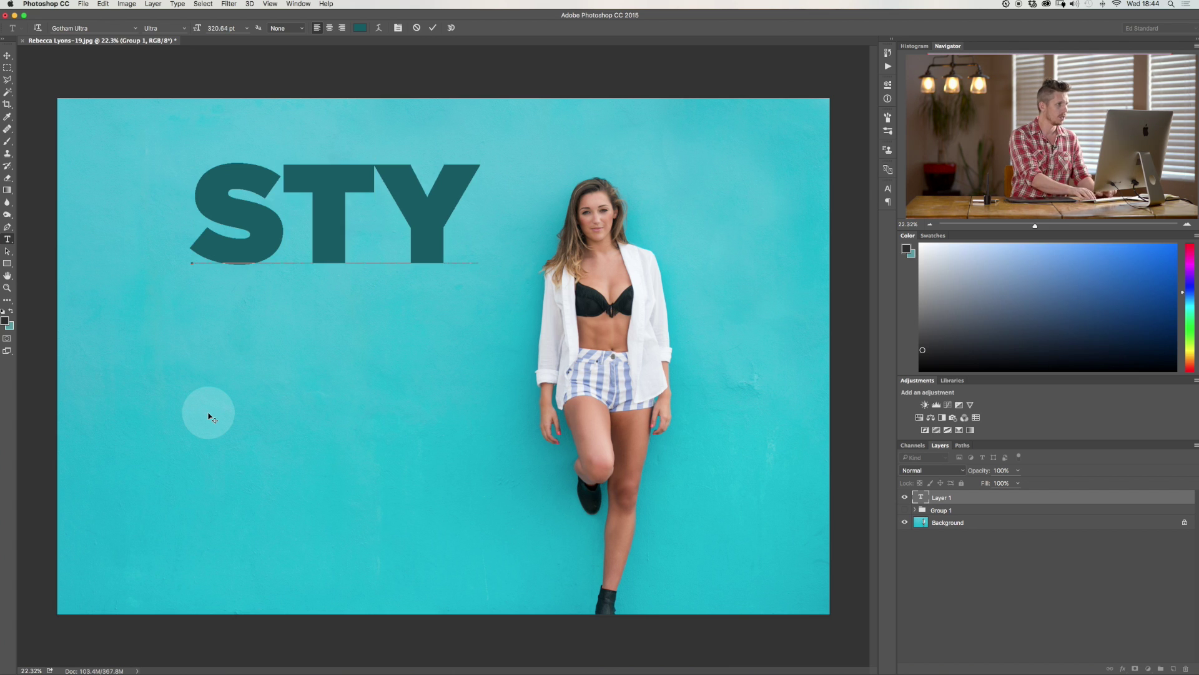
key("Return")
type("LE")
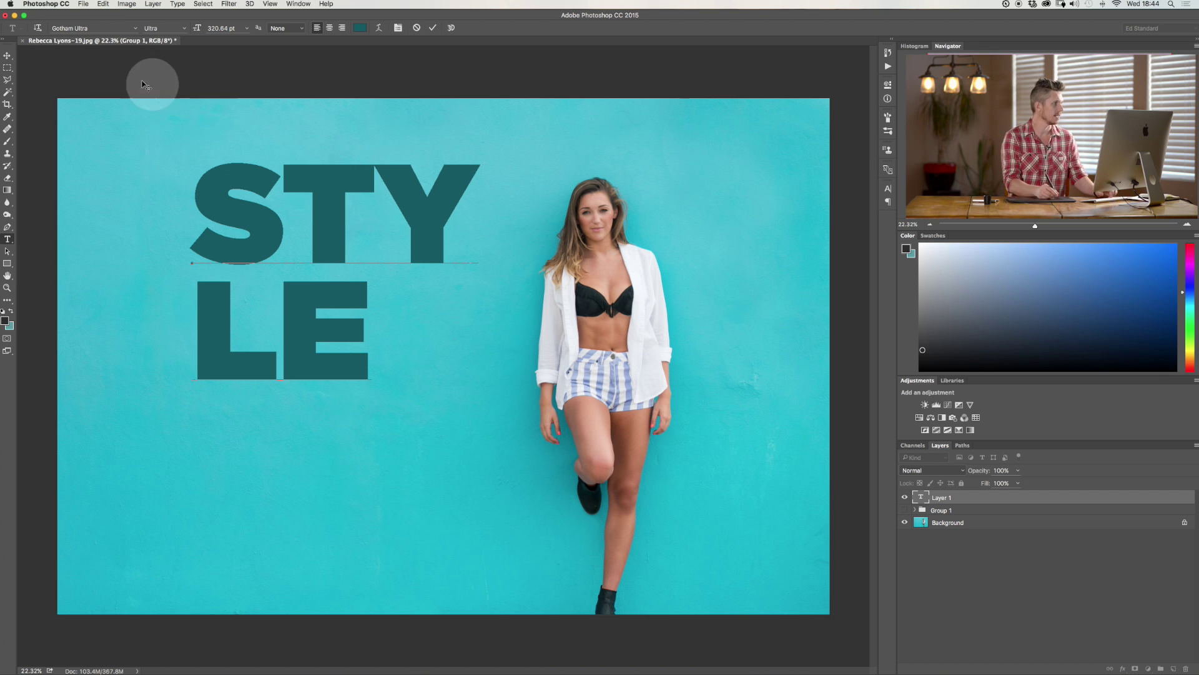
left_click(892, 189)
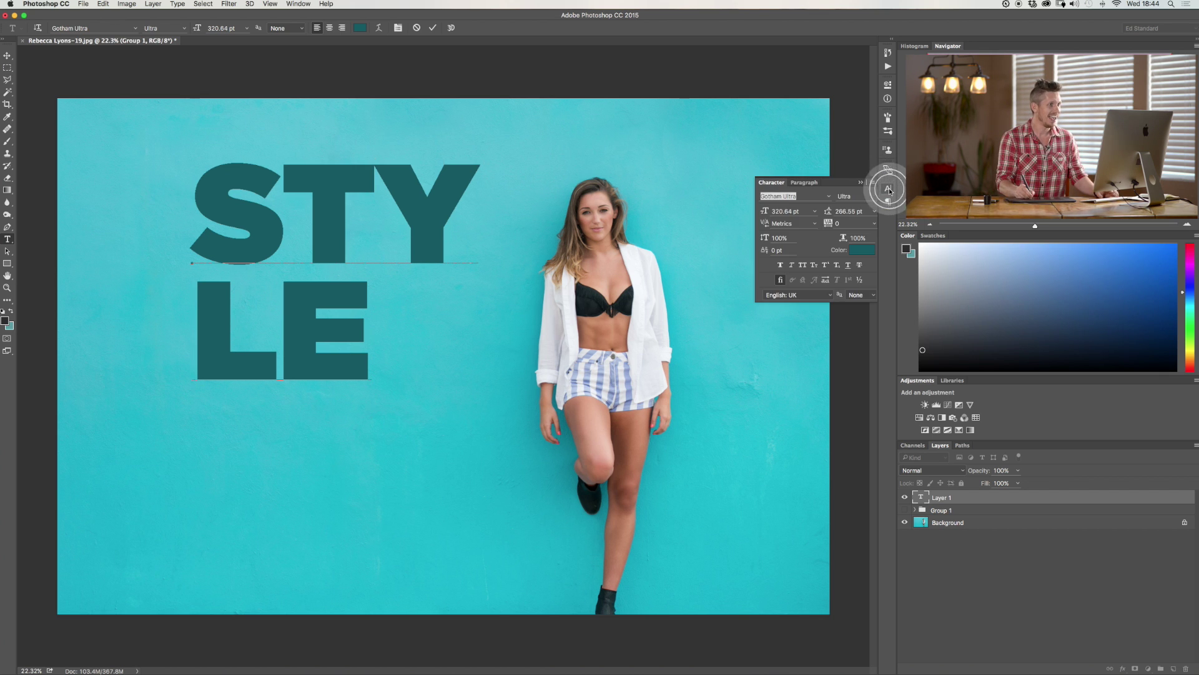
Commit the STY LE text and change its font to Lato Black.
left_click(7, 57)
left_click(827, 198)
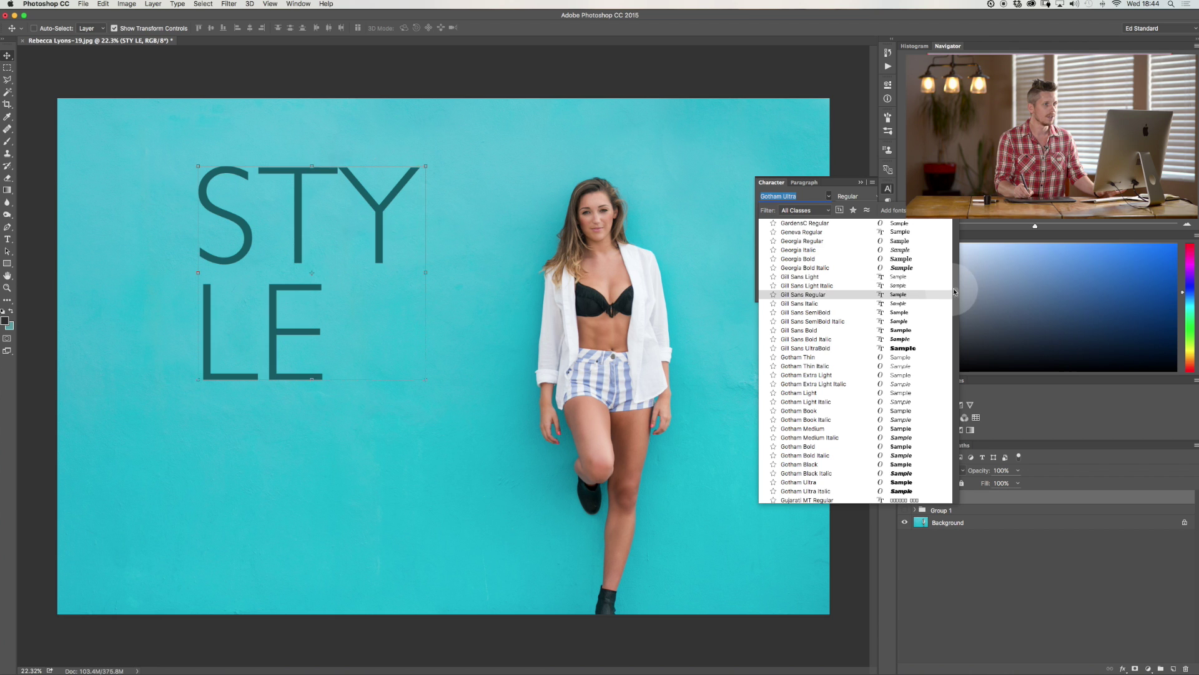
scroll(954, 290, "down", 6)
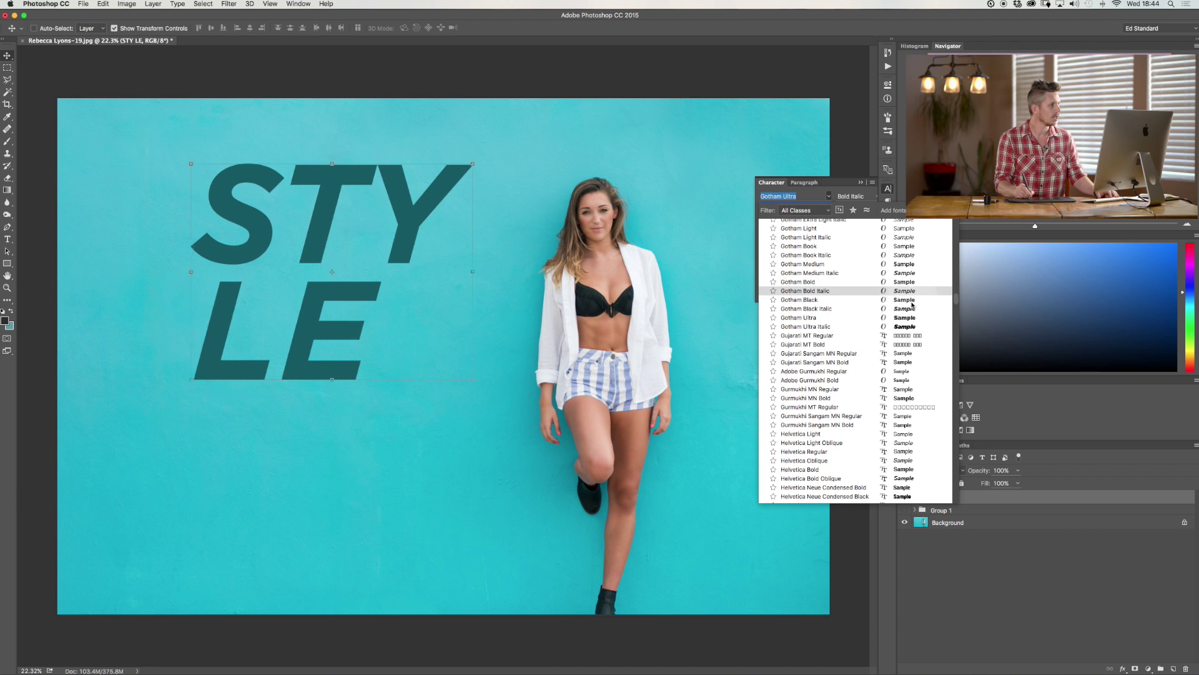
left_click(960, 309)
scroll(957, 305, "down", 10)
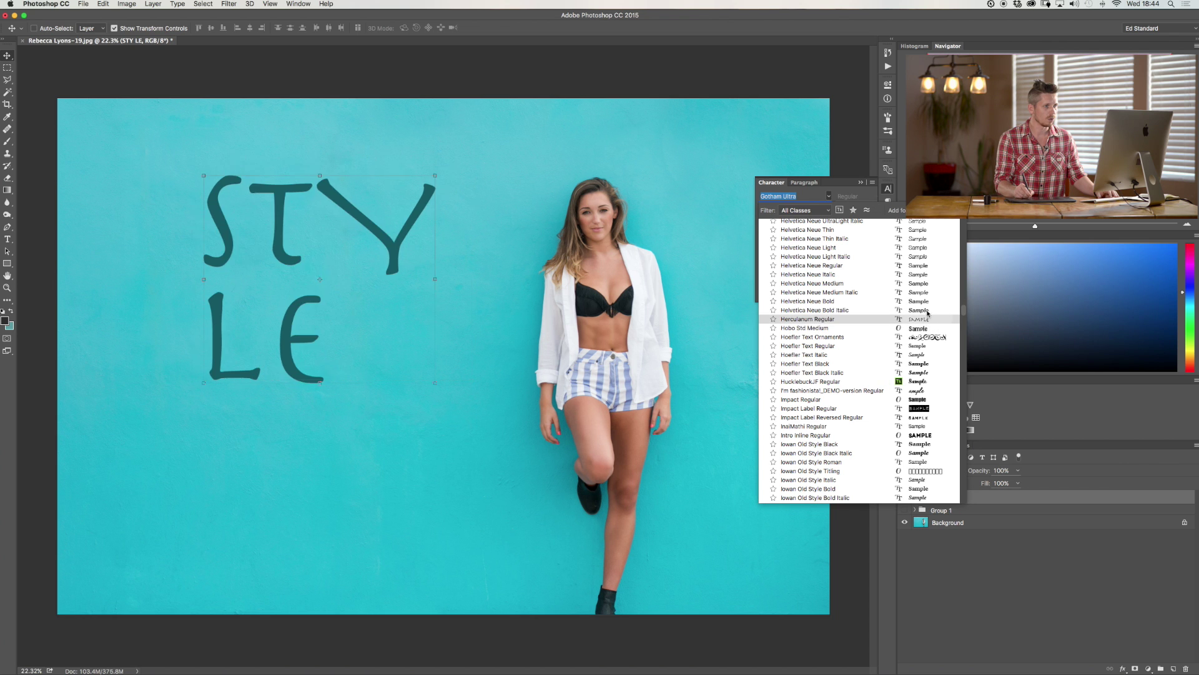
left_click(966, 327)
left_click(966, 338)
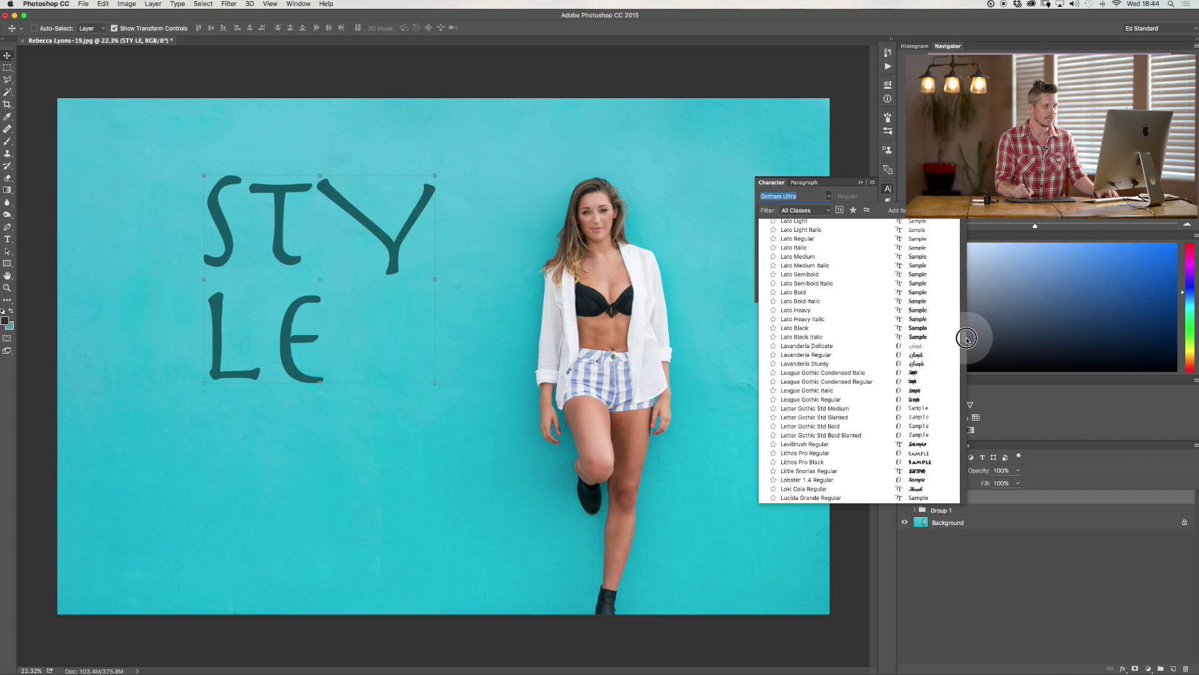
left_click(928, 326)
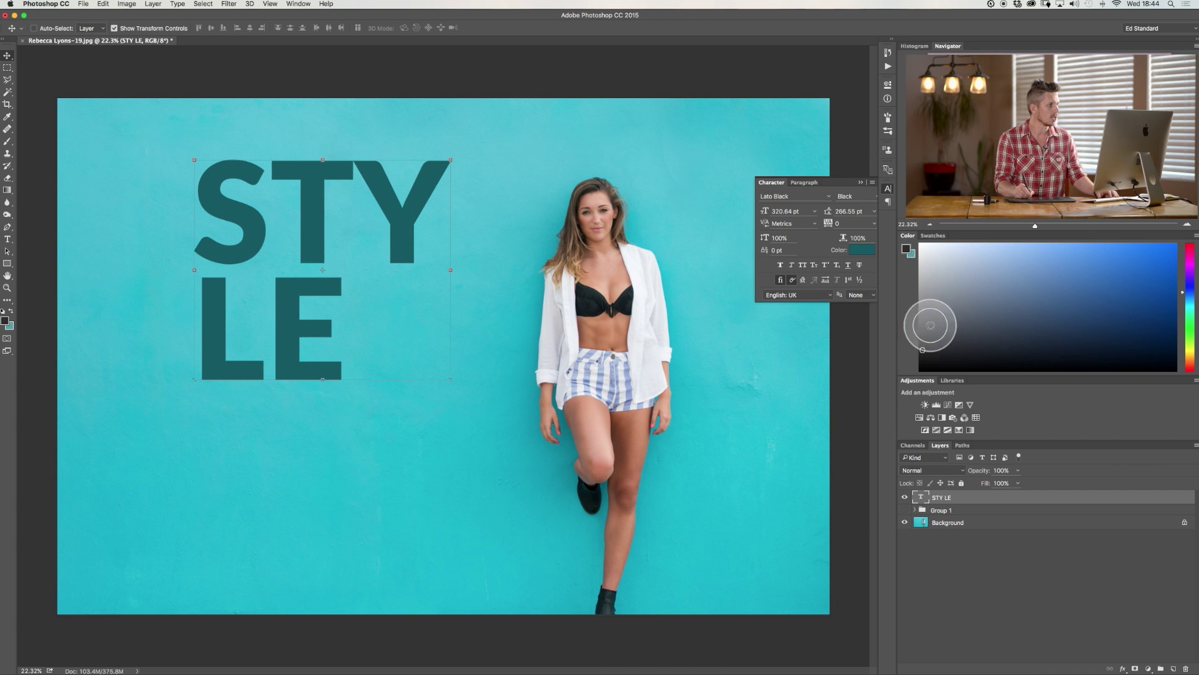
Set the Lato style to Black Italic and apply Faux Bold to the letters.
left_click(874, 196)
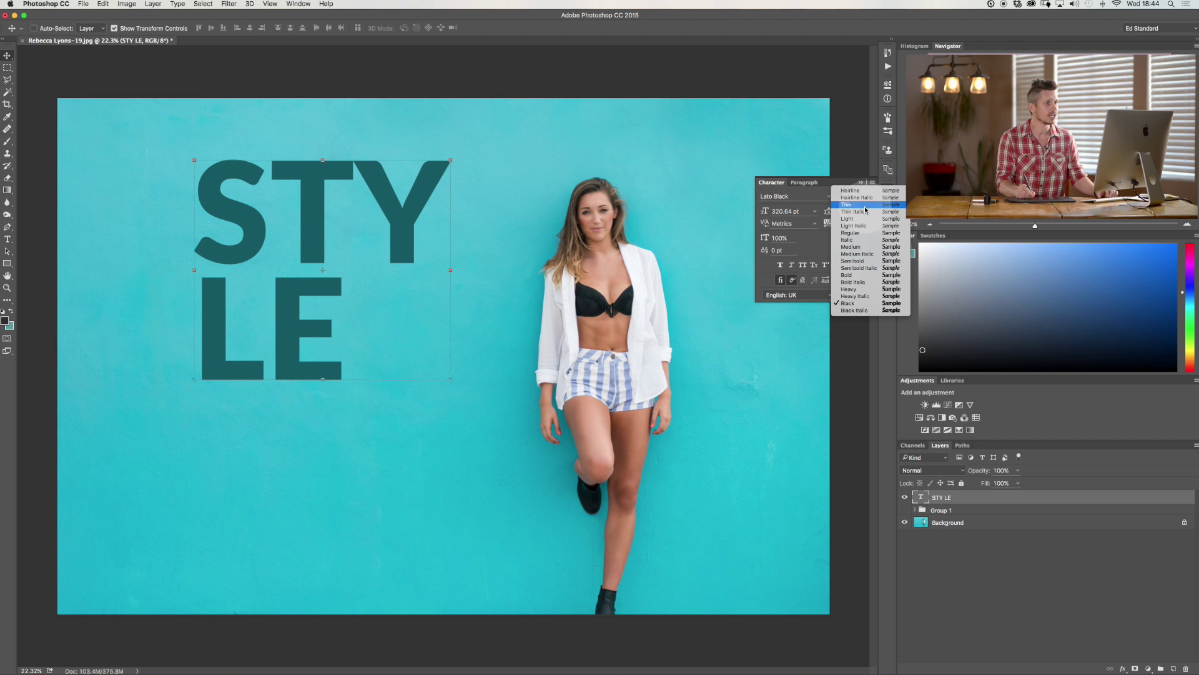
left_click(868, 205)
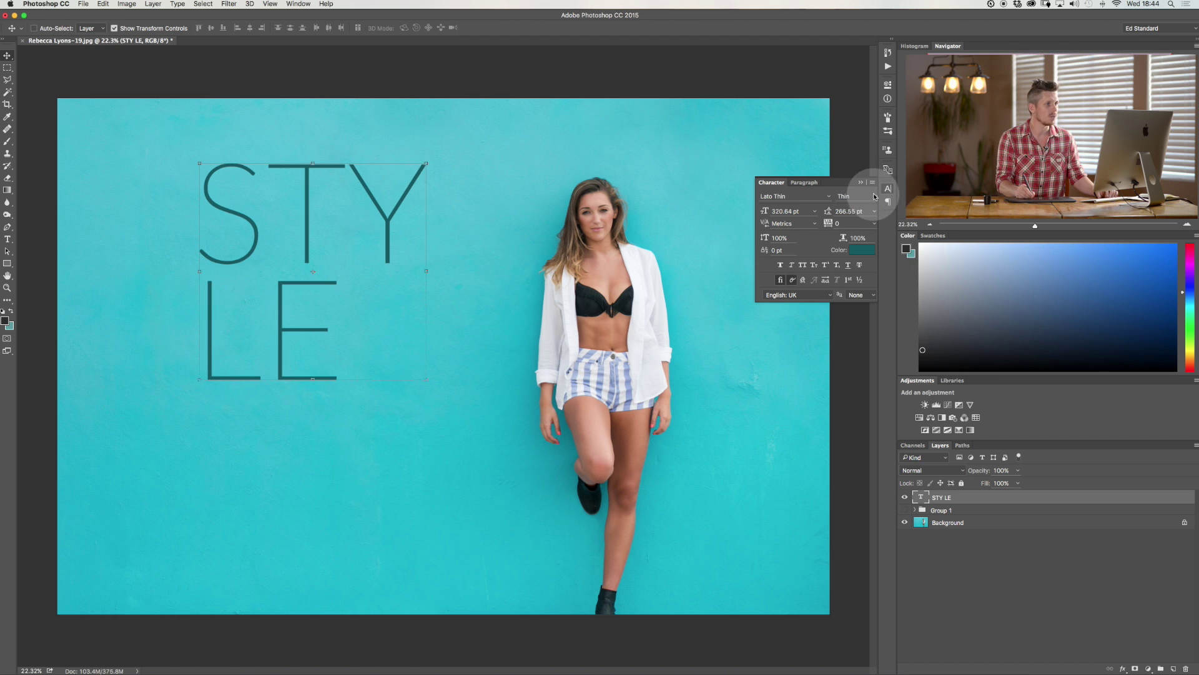
left_click(874, 196)
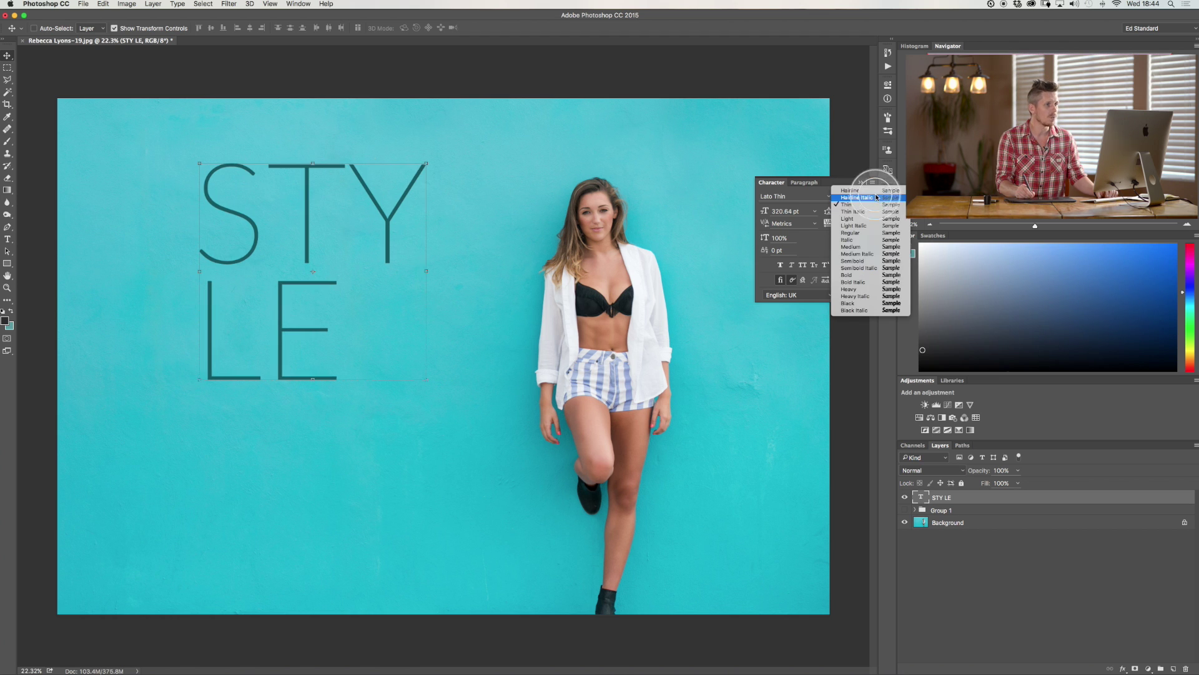
left_click(864, 317)
left_click(780, 265)
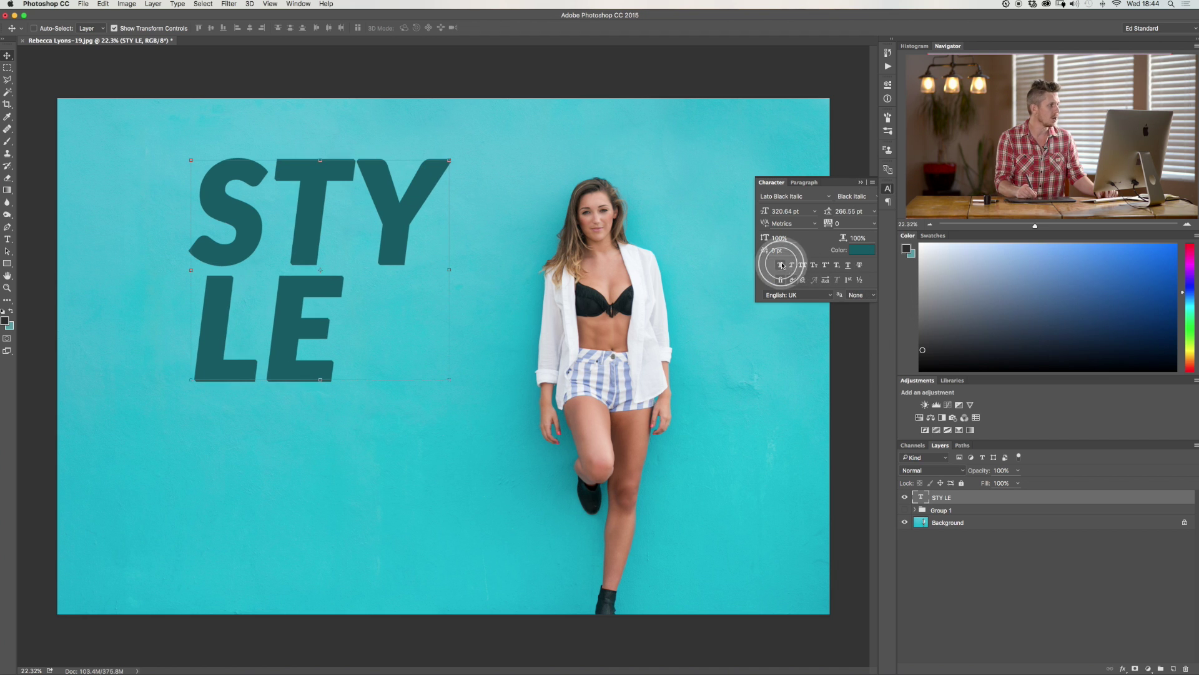
Scale the STY LE text to about 159% and reposition it toward the top-left of the wall.
left_click_drag(448, 161, 325, 225)
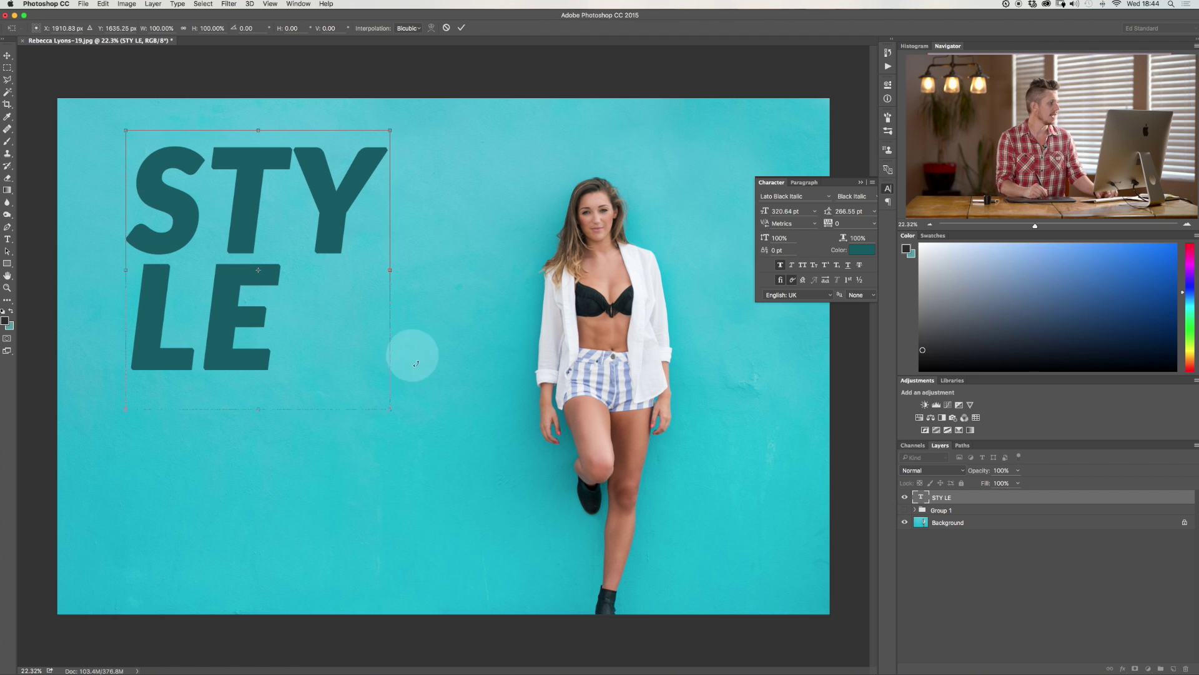
left_click_drag(391, 410, 544, 575)
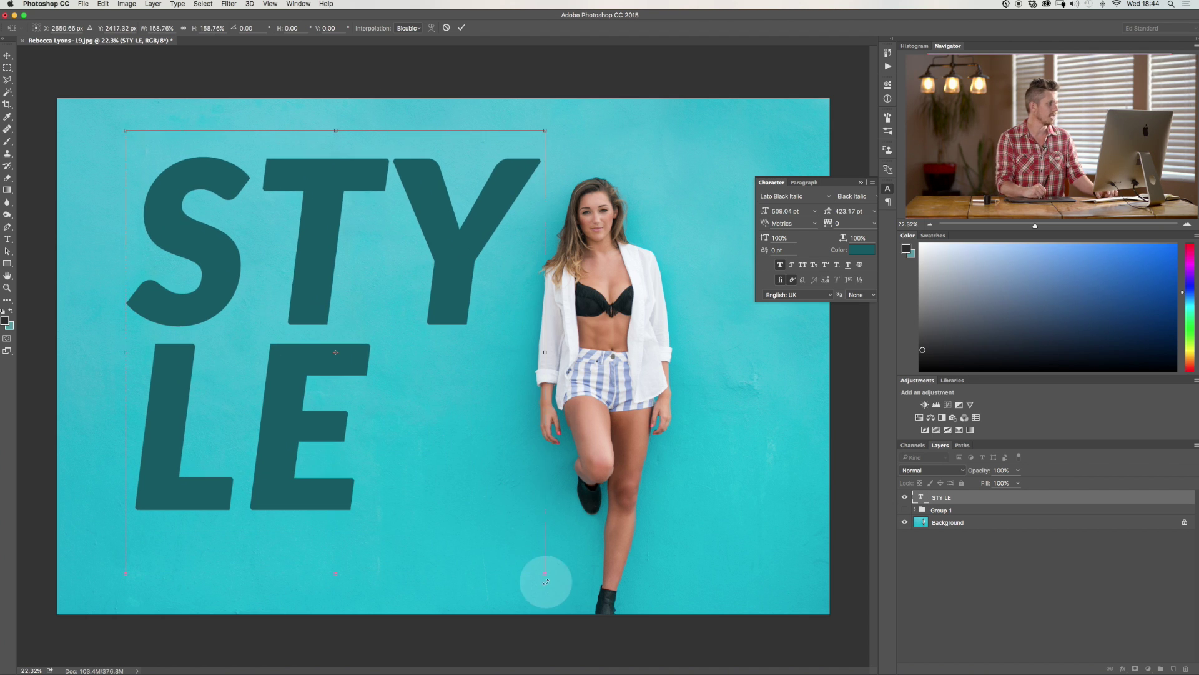
mouse_move(316, 289)
left_mouse_down()
mouse_move(308, 300)
mouse_move(306, 287)
left_mouse_up()
key("Return")
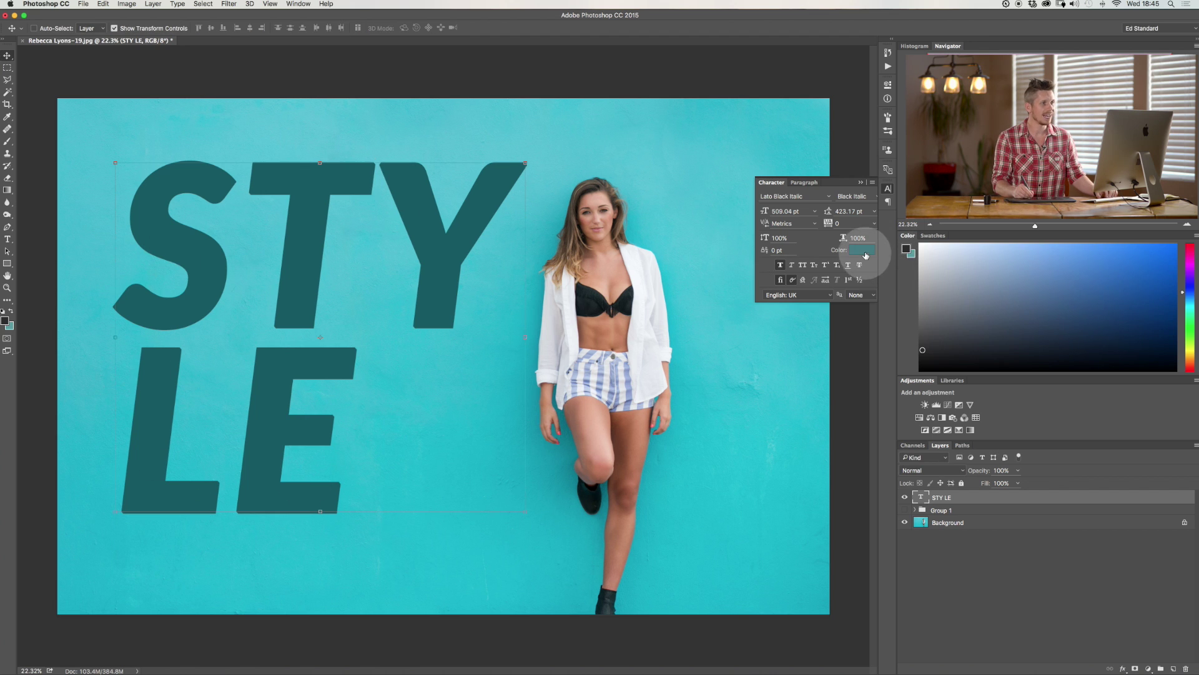
Try Darken, Darker Color and Color Dodge blending on the text while zoomed to 66.7%.
left_click(937, 471)
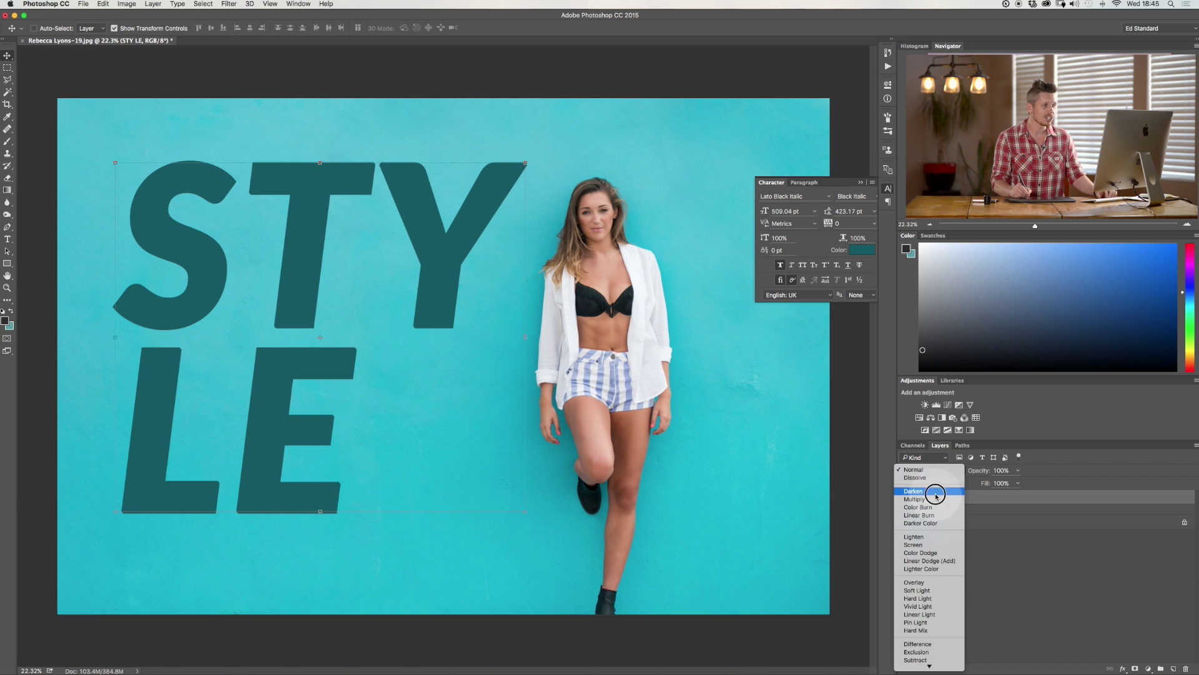
left_click(924, 491)
left_click(861, 182)
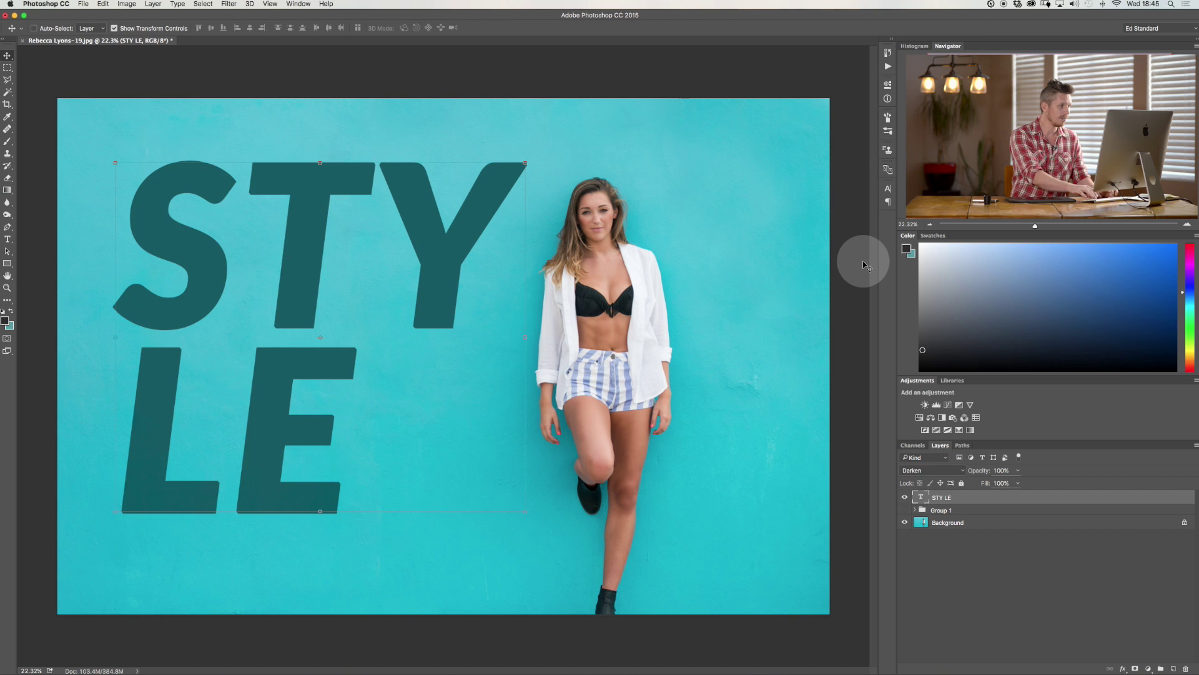
key("shift+plus")
key("shift+plus")
key("shift+plus")
key("shift+plus")
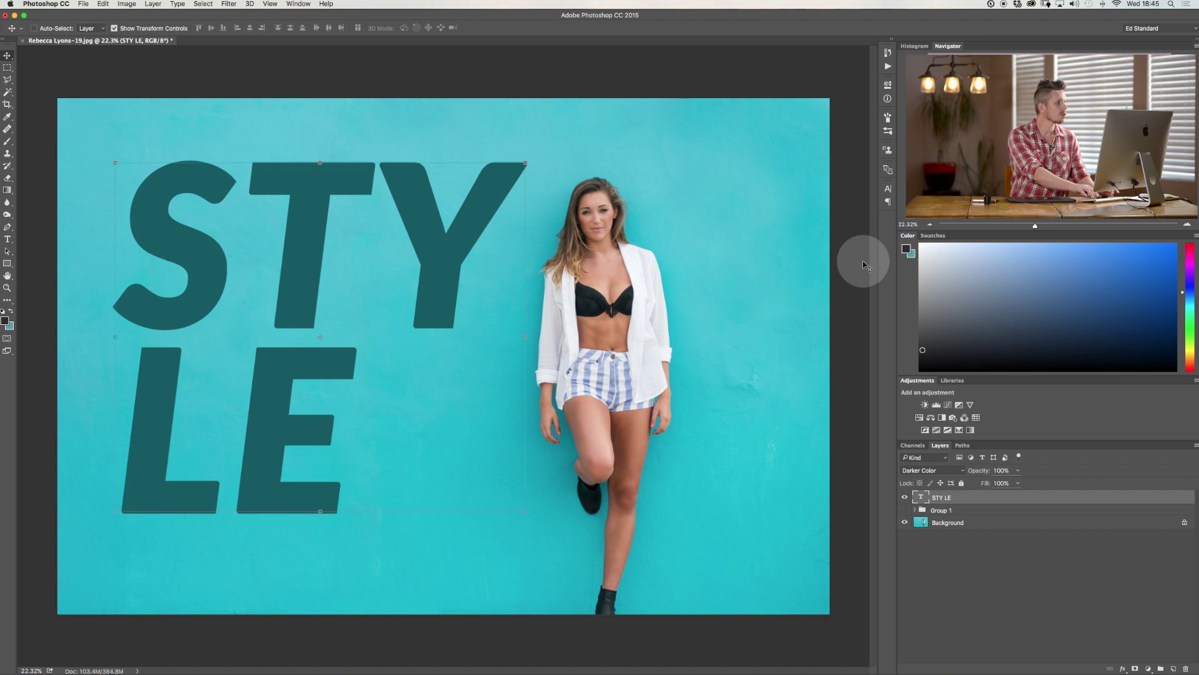
key("shift+plus")
key("shift+plus")
key("shift+plus")
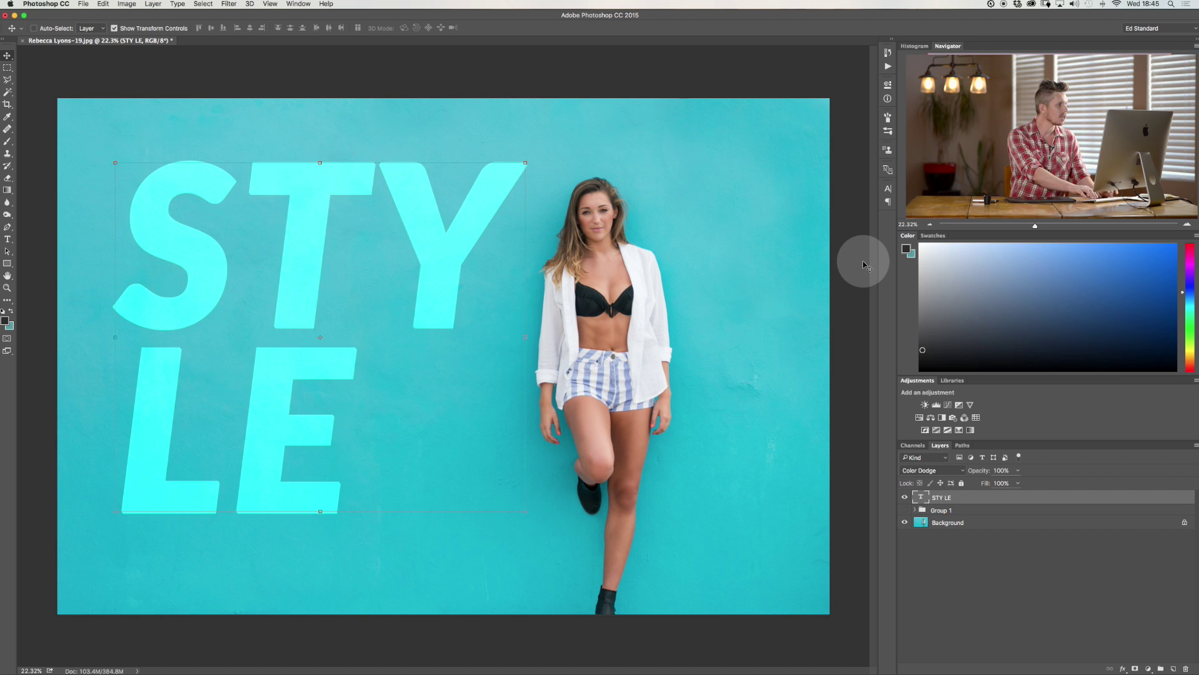
key("shift+plus")
key("shift+minus")
key("shift+minus")
key("shift+plus")
key("shift+plus")
key("shift+plus")
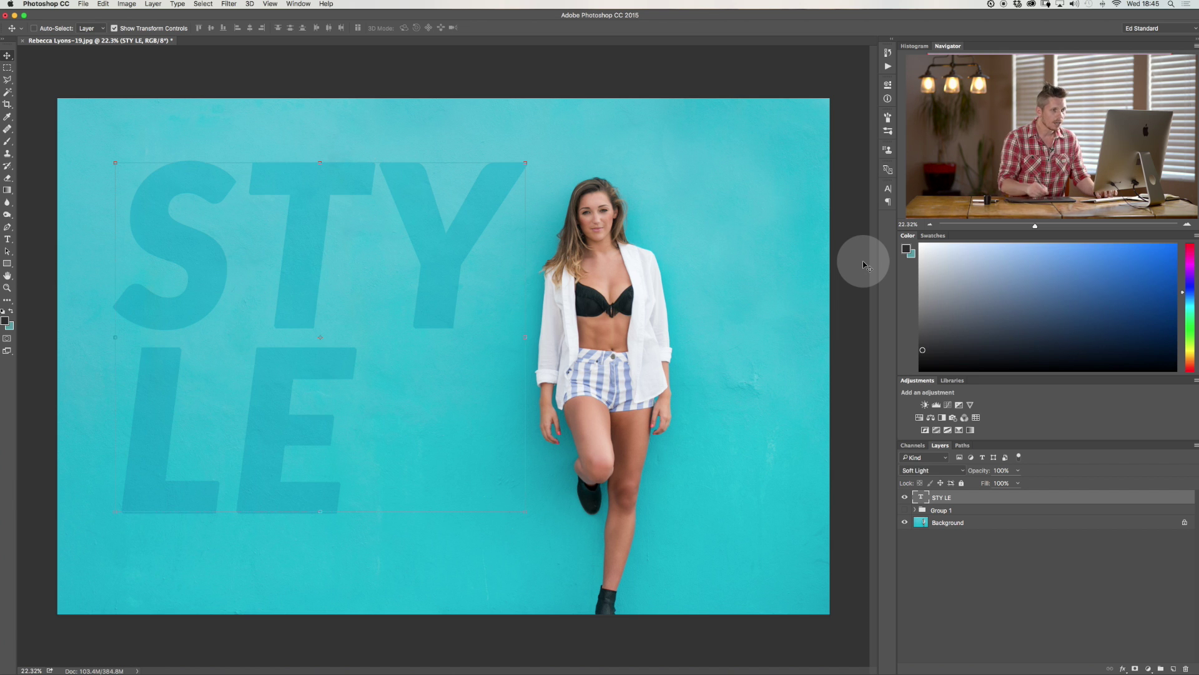
key("super+plus")
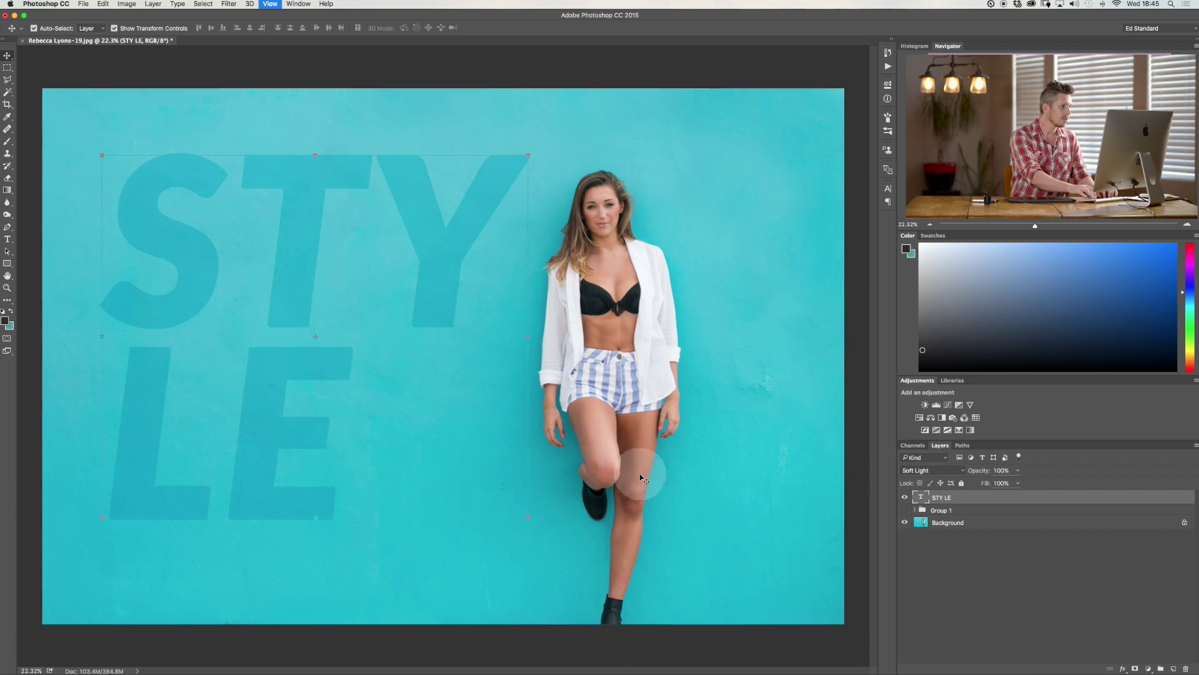
key("super+plus")
key("super+plus")
key("super+plus")
key("super+plus")
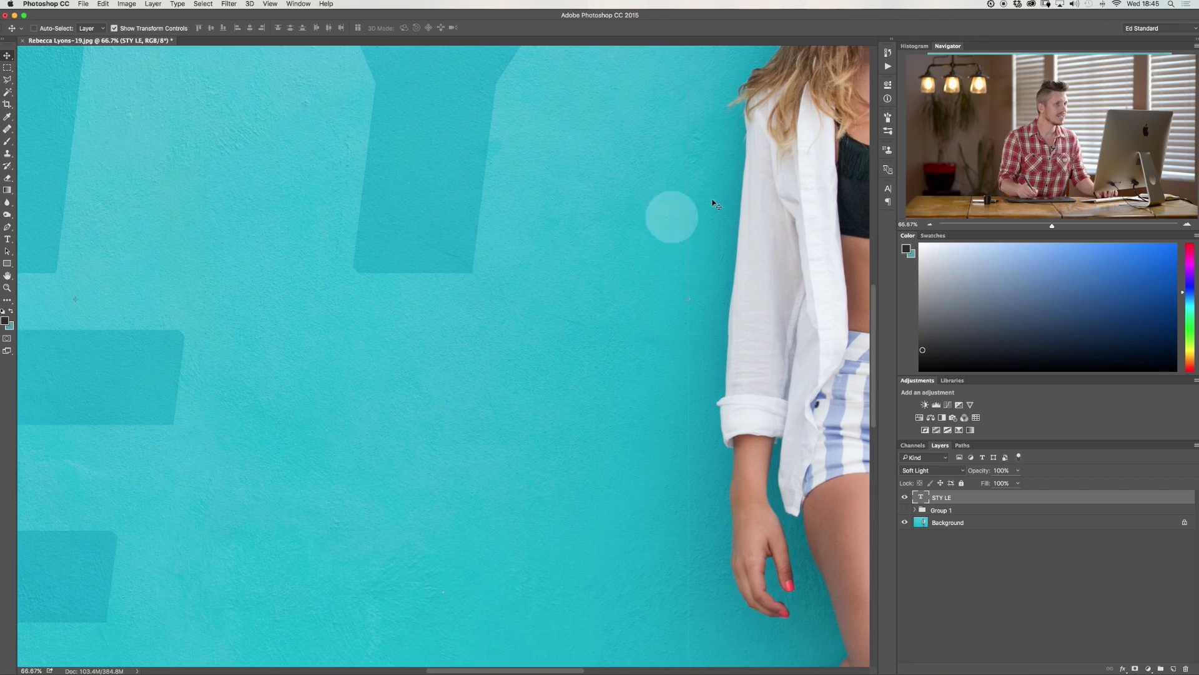
scroll(537, 181, "left", 10)
scroll(537, 181, "up", 5)
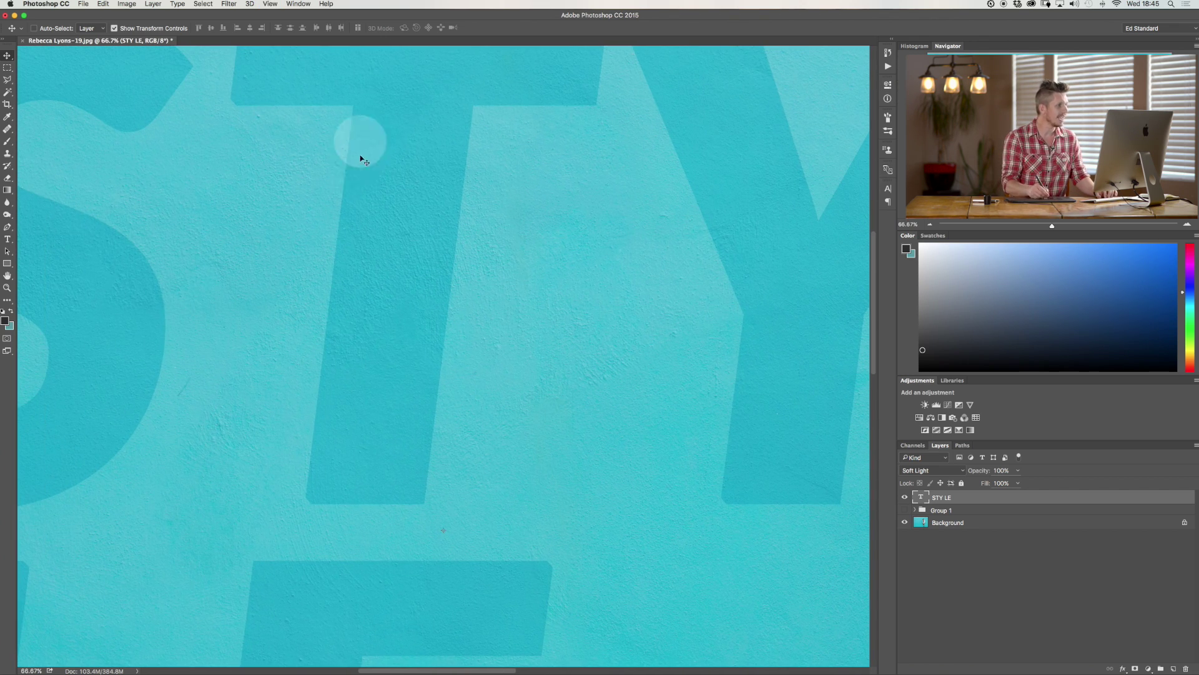
Try Multiply, then settle the text layer on Overlay blending and zoom back out.
left_click(950, 470)
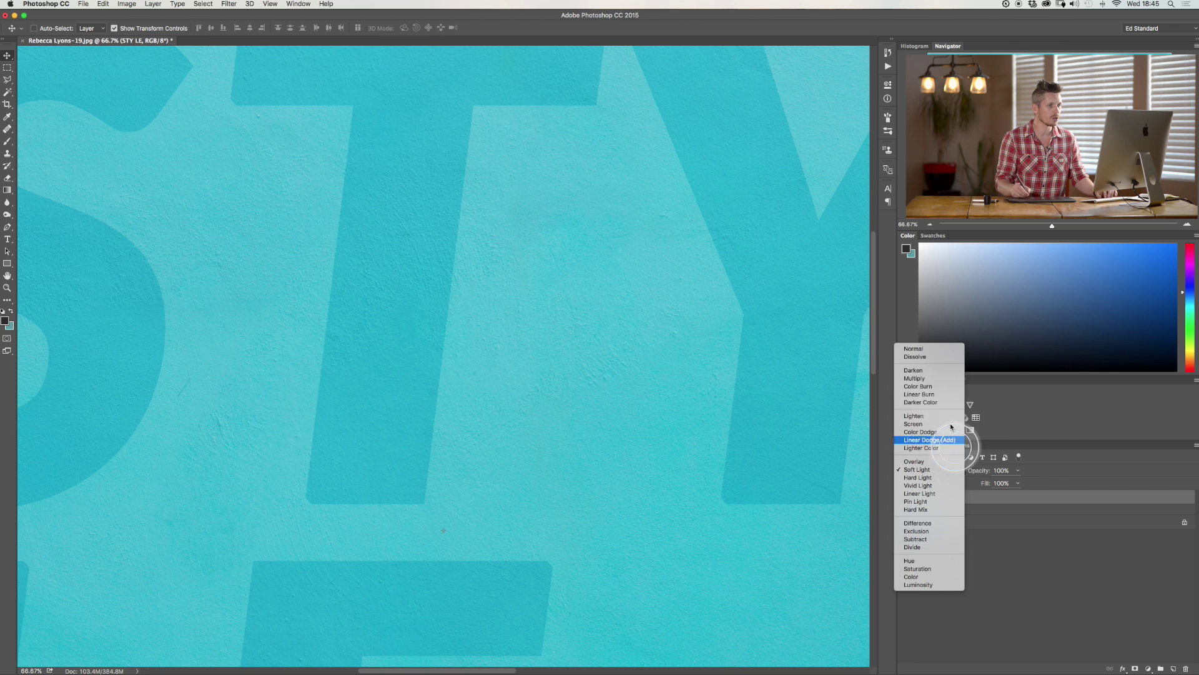
left_click(915, 377)
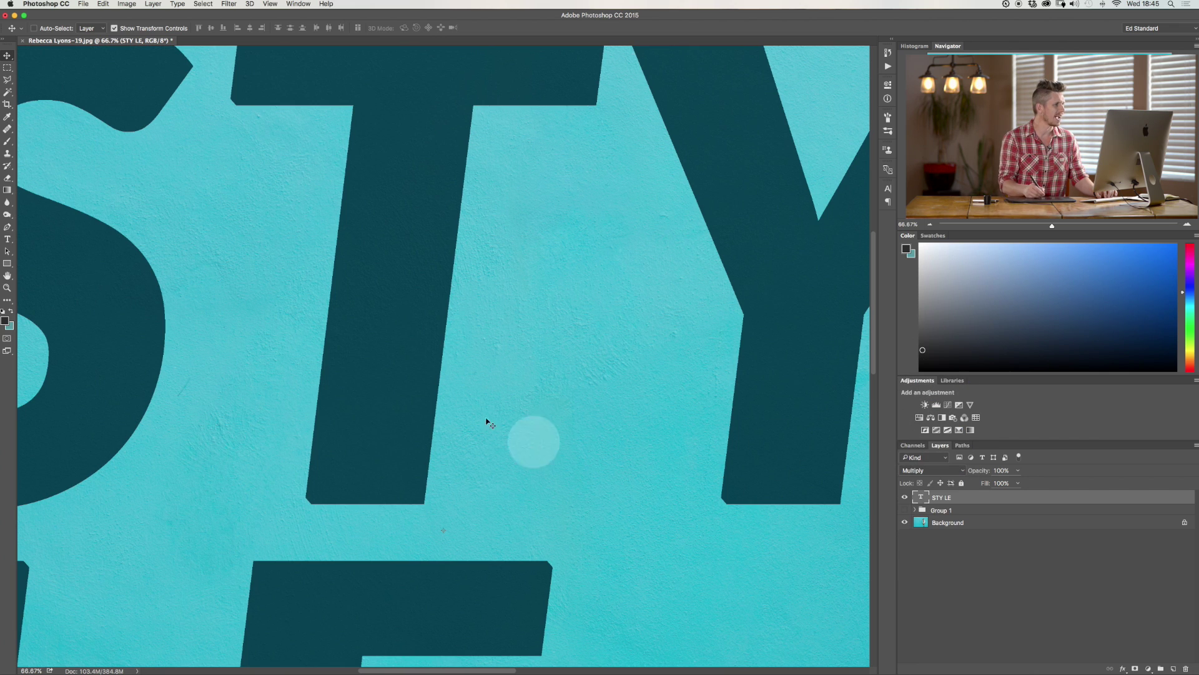
left_click(924, 470)
left_click(915, 538)
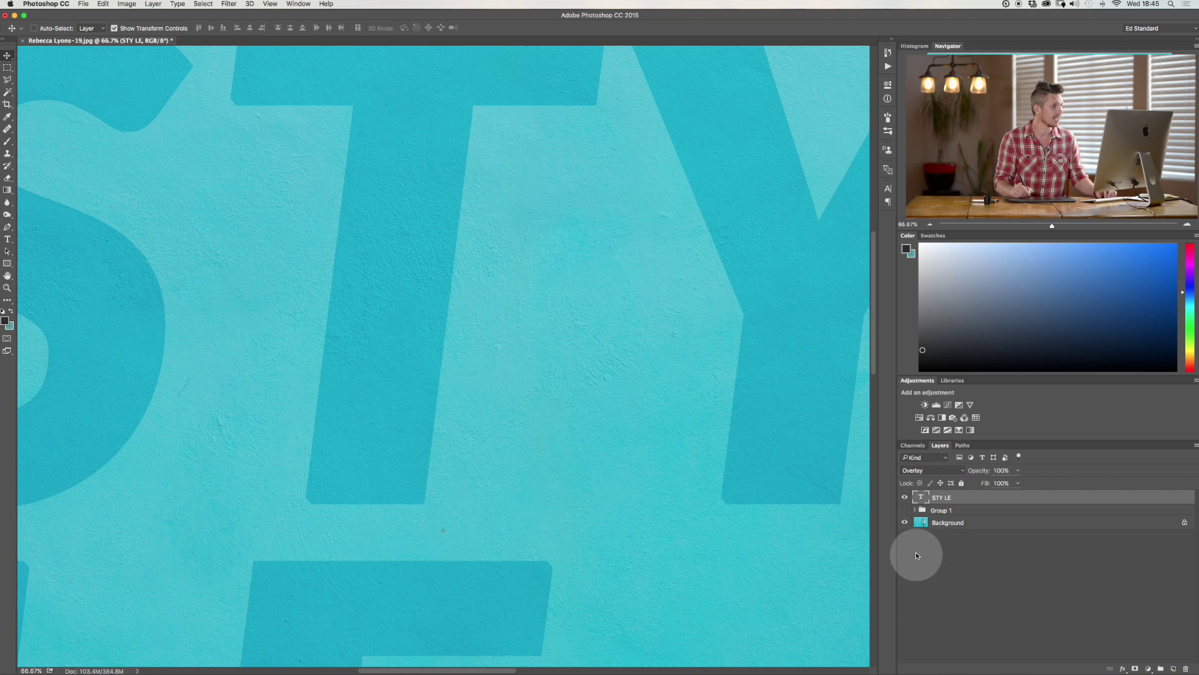
key("super+minus")
key("super+minus")
key("super+minus")
key("super+minus")
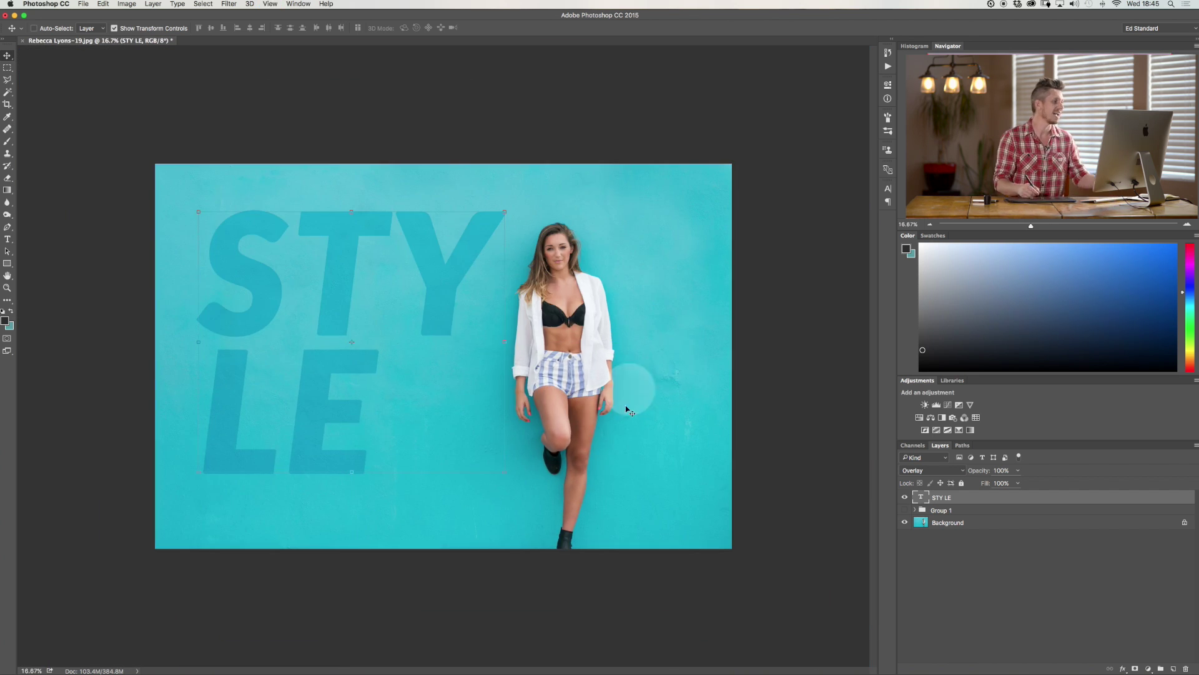
double_click(970, 500)
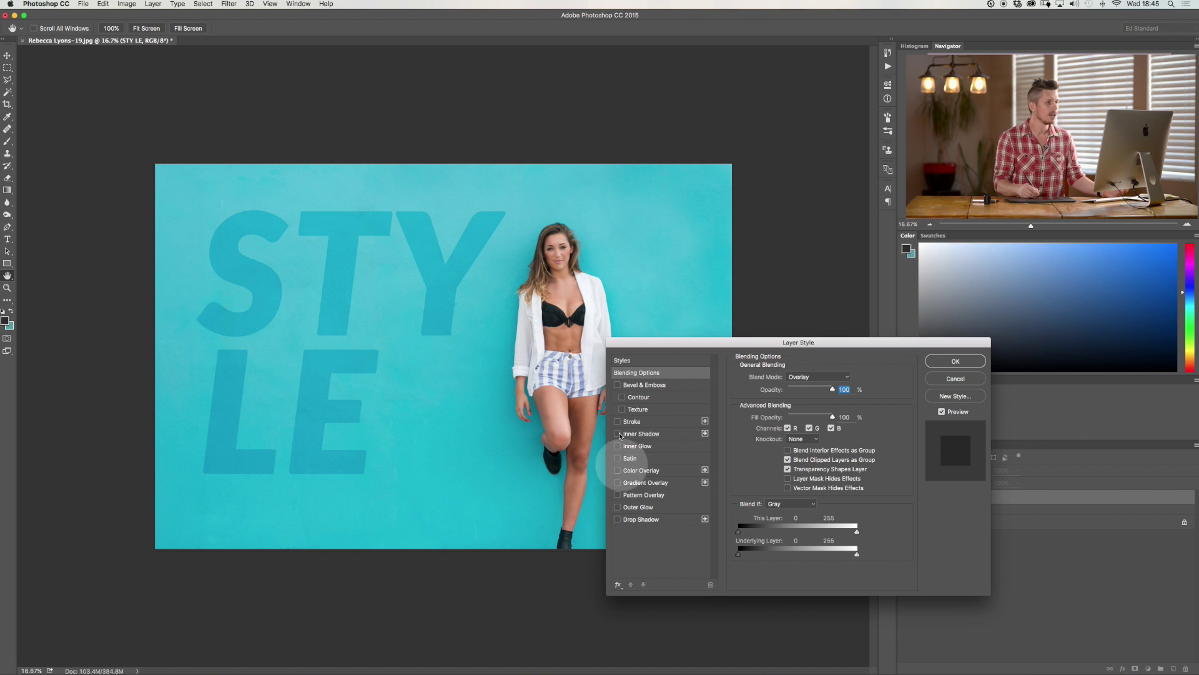
Add a drop shadow with reduced opacity to the STY LE text, then set it to Soft Light.
left_click(643, 384)
left_click(619, 519)
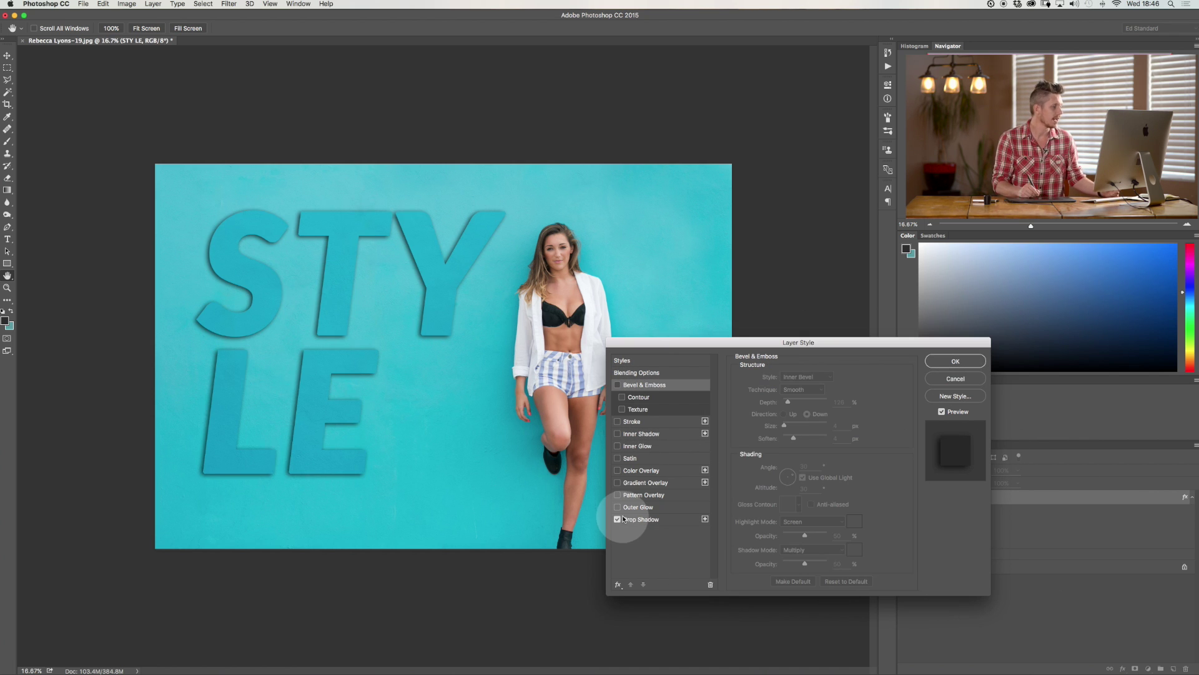
left_click(644, 519)
left_click_drag(806, 391, 790, 394)
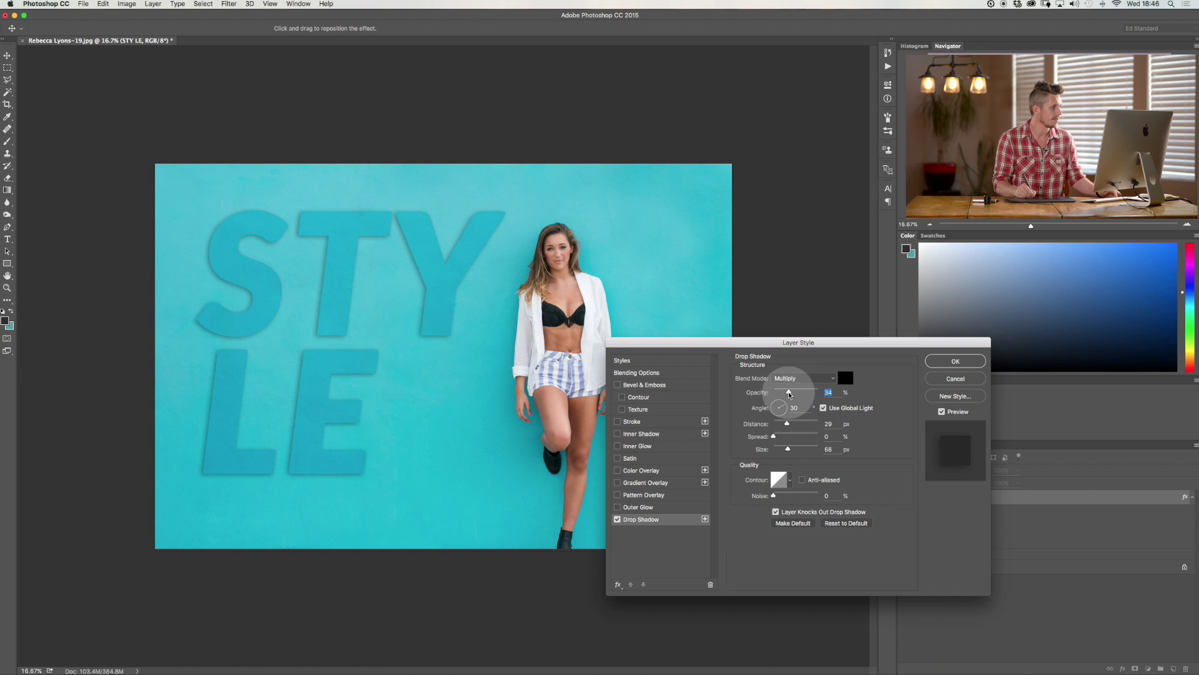
left_click(955, 362)
left_click(936, 471)
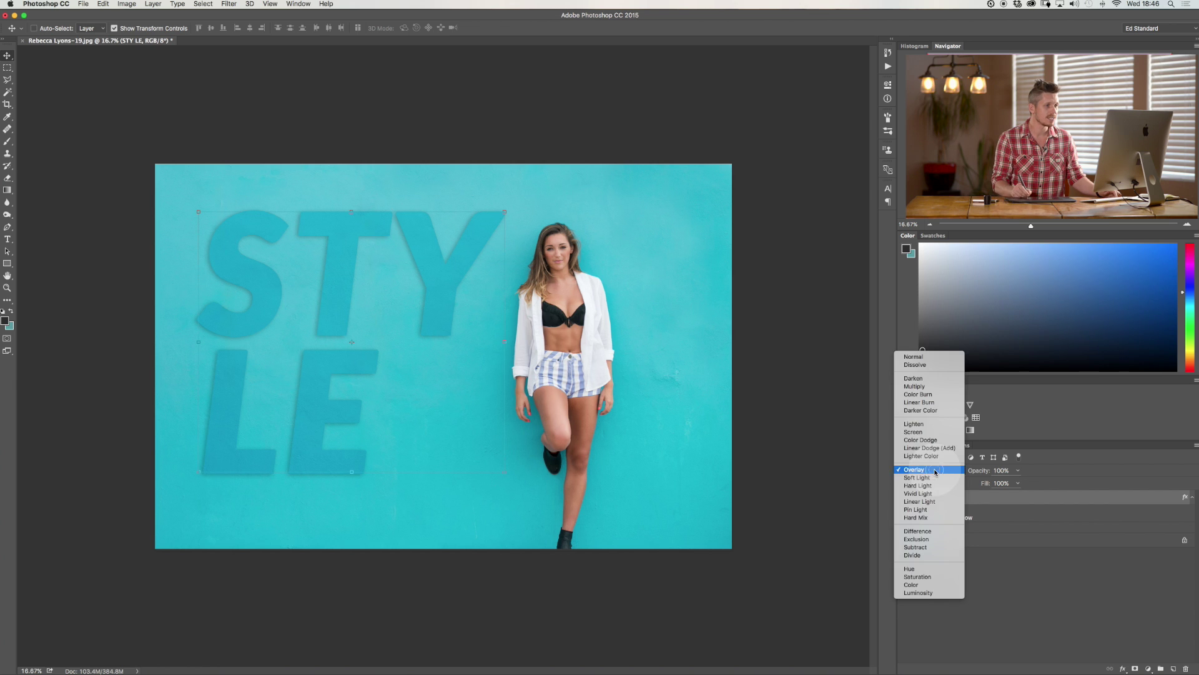
left_click(930, 479)
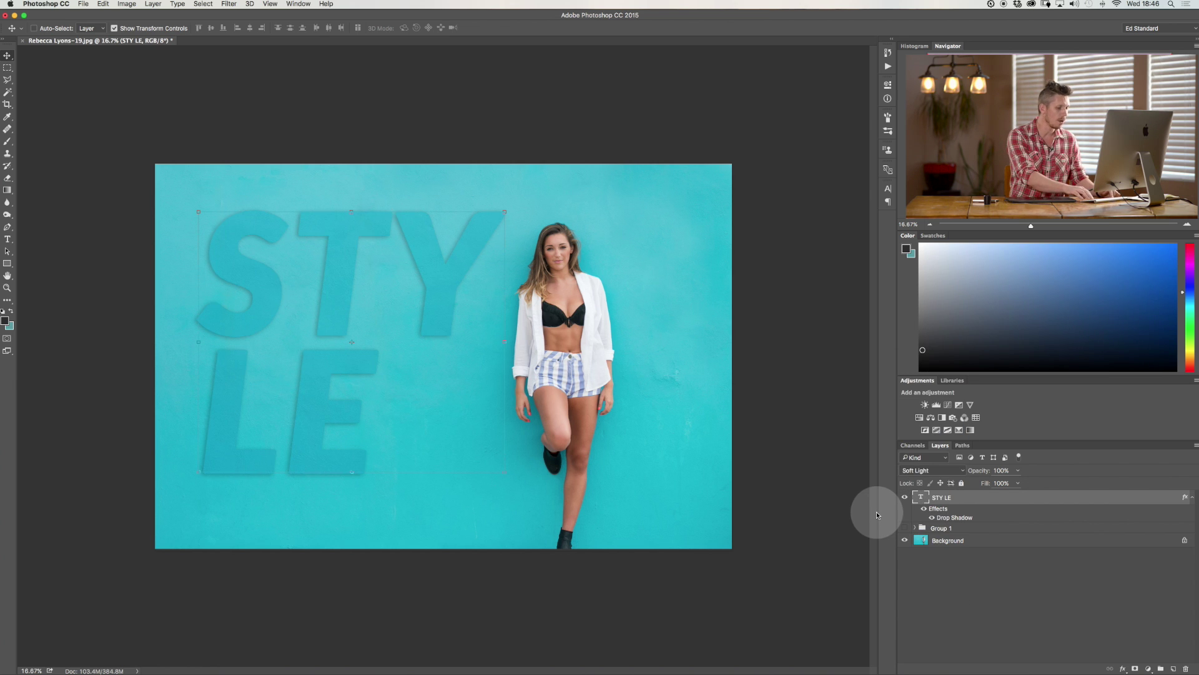
Cycle the STY LE text through Hard Mix, Hue, Color and Luminosity, ending on Subtract.
key("shift+plus")
key("shift+plus")
key("shift+plus")
key("shift+plus")
key("shift+plus")
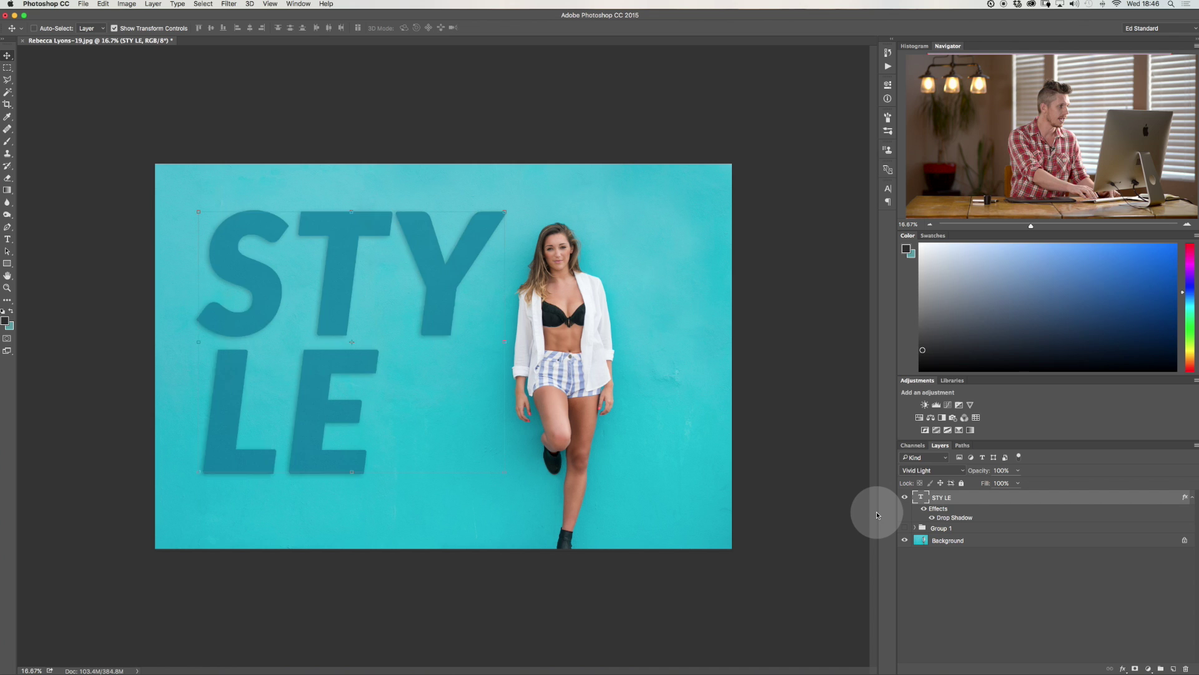
key("shift+plus")
key("shift+plus")
key("shift+plus")
key("shift+plus")
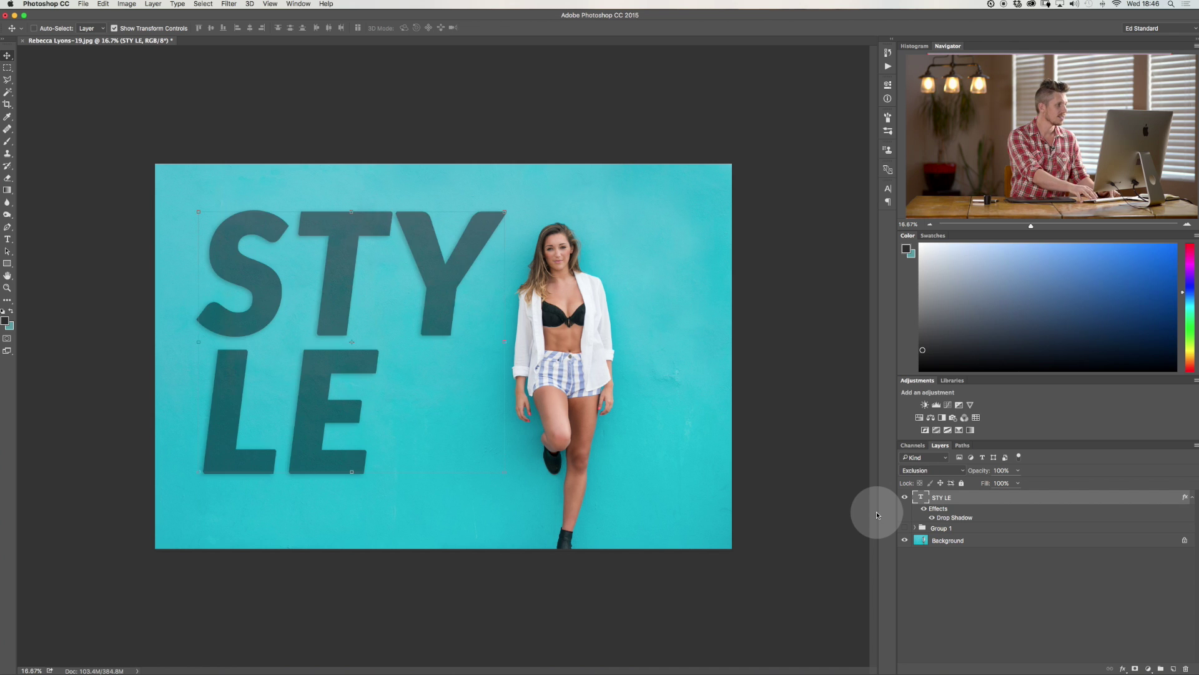
key("shift+plus")
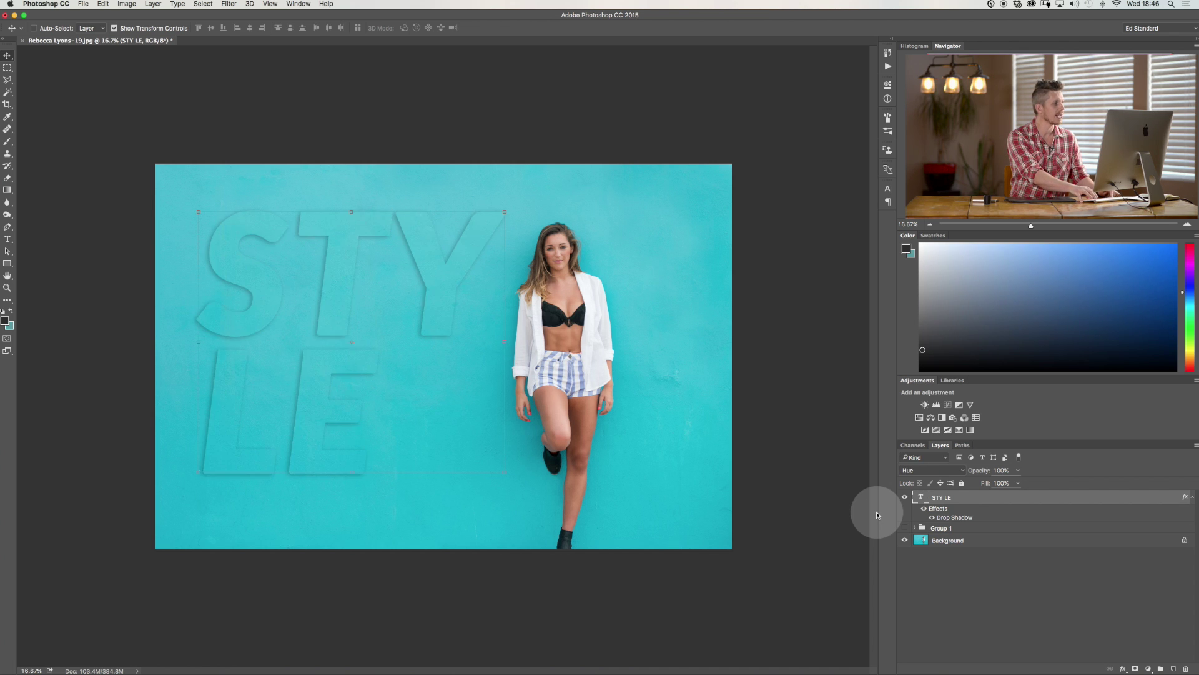
key("shift+plus")
key("shift+plus")
key("shift+minus")
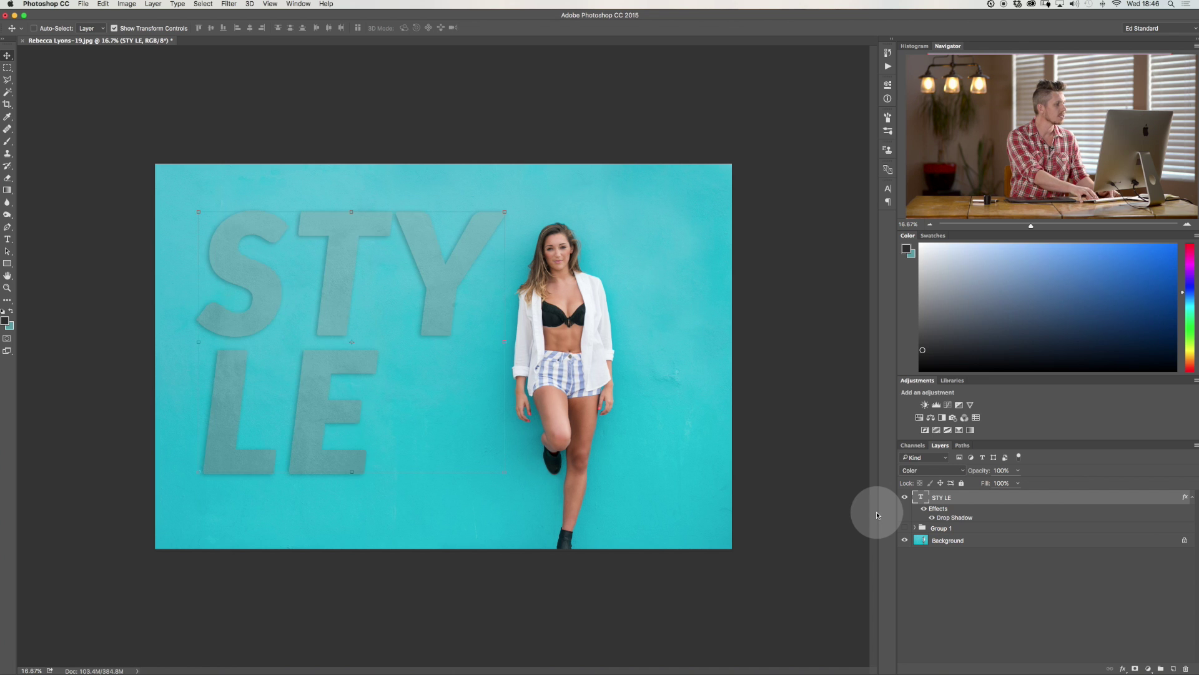
key("shift+minus")
key("shift+minus")
key("shift+plus")
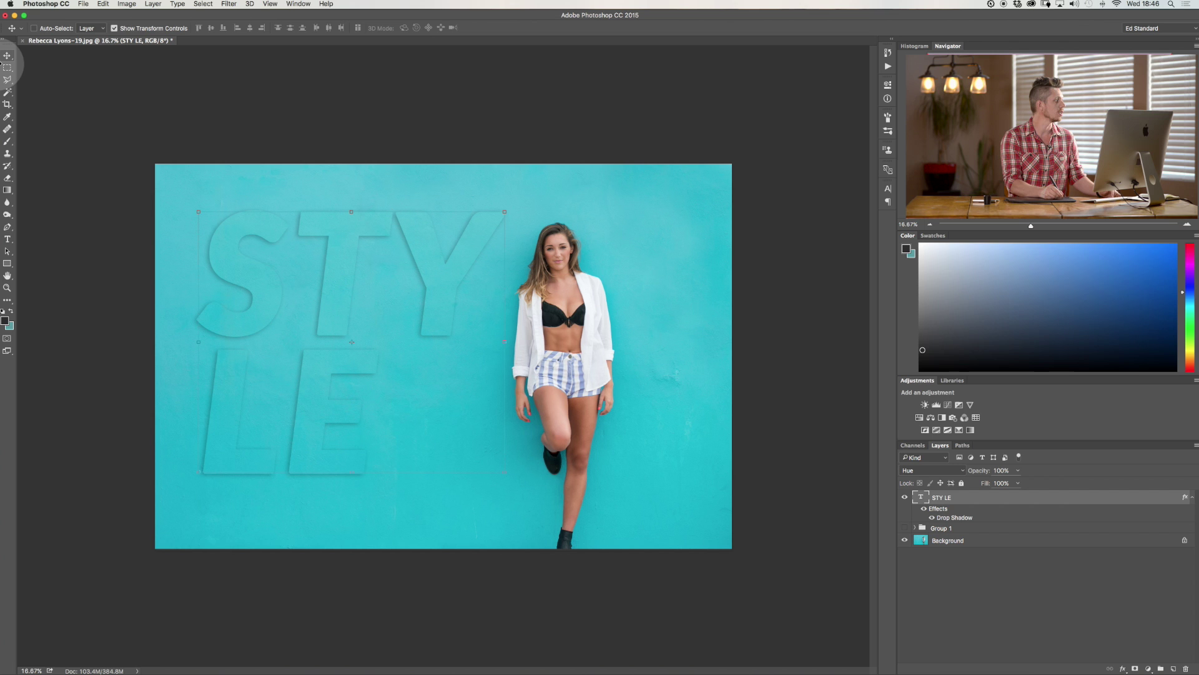
left_click(7, 68)
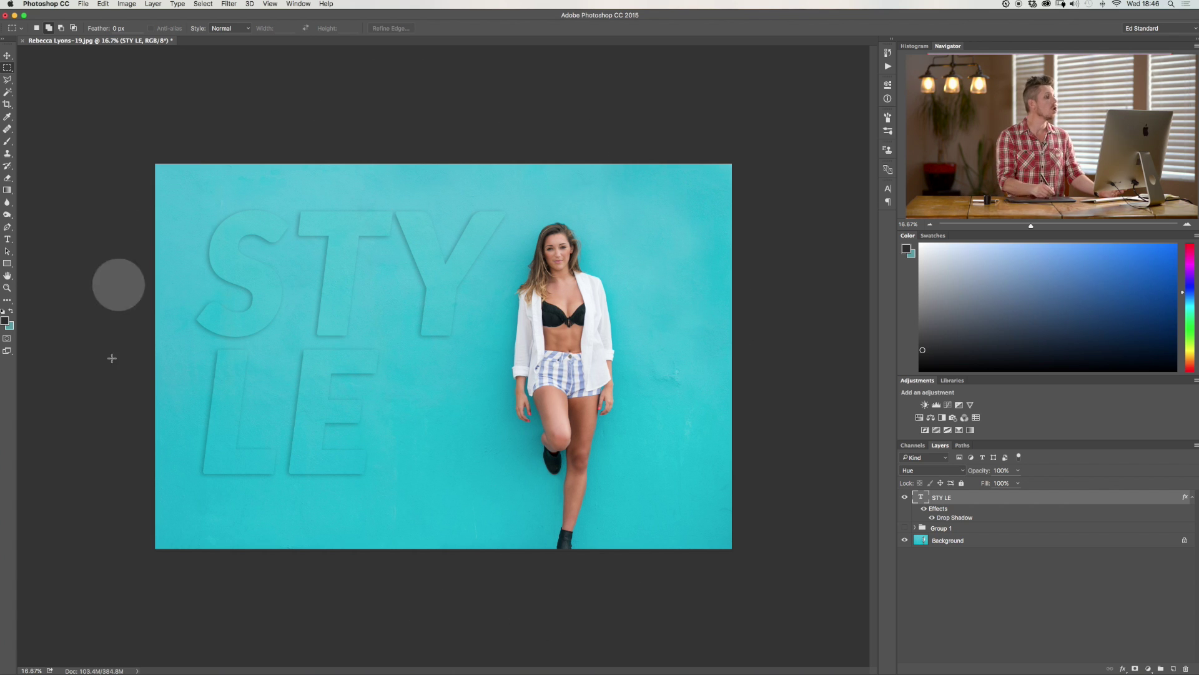
left_click(954, 471)
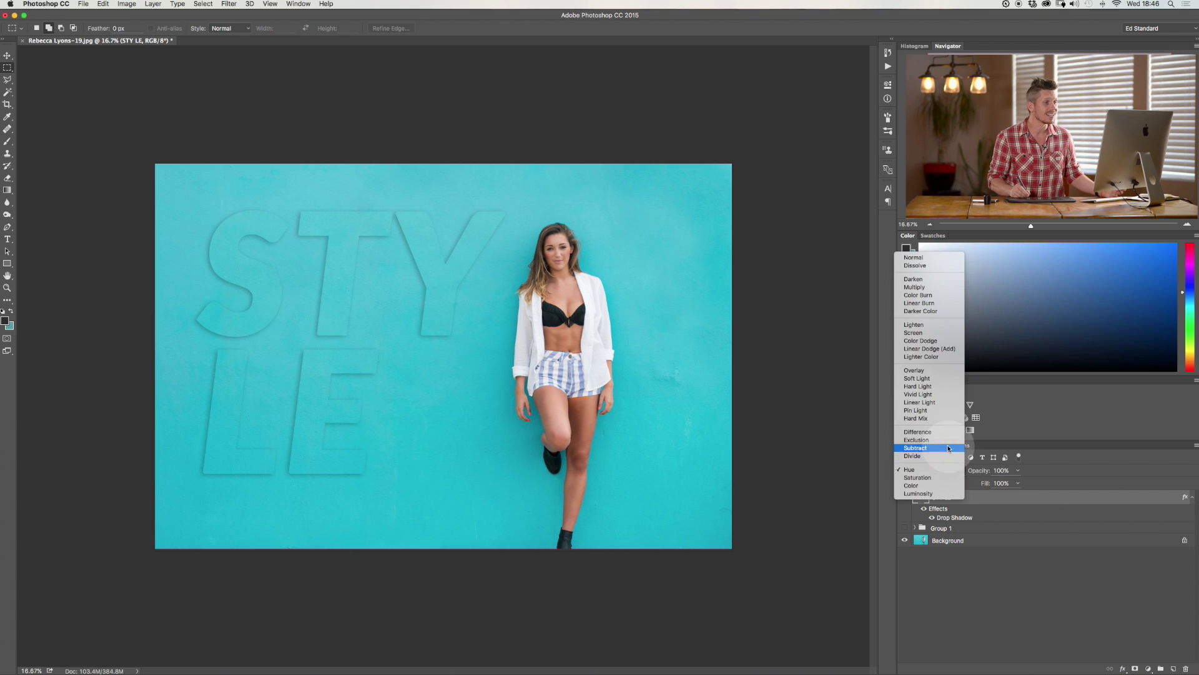
left_click(916, 448)
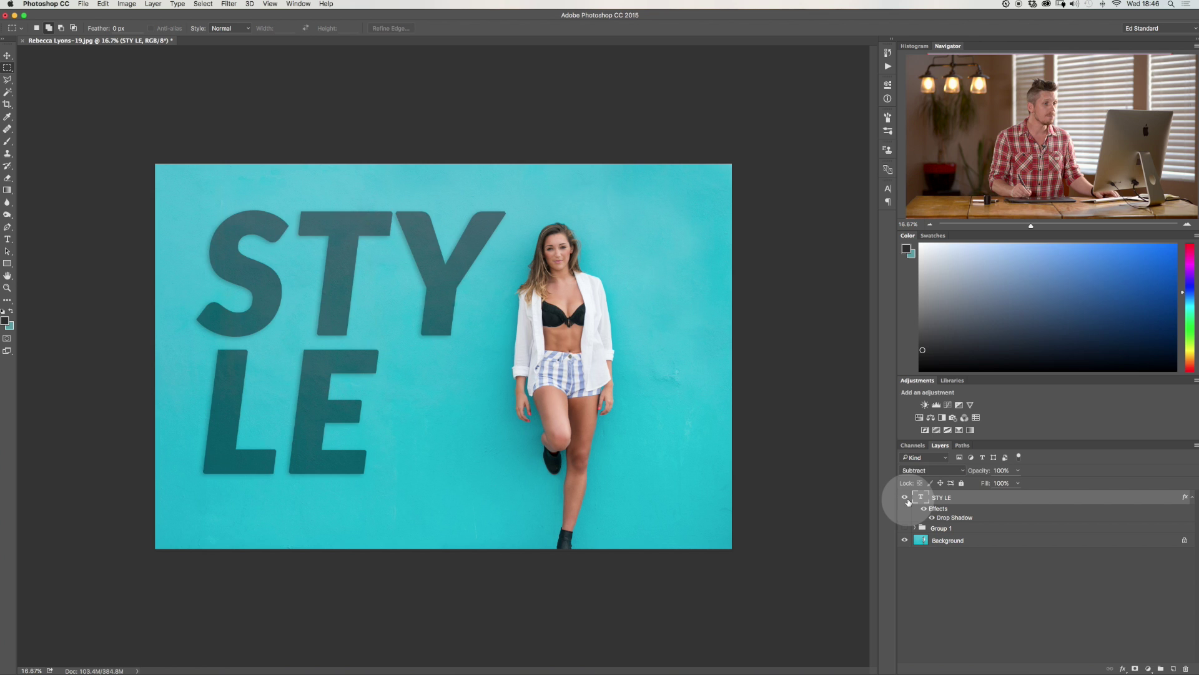
Hide the STY LE text, show and expand Group 1, and drag the beach portrait in from Finder.
left_click(905, 498)
left_click(905, 528)
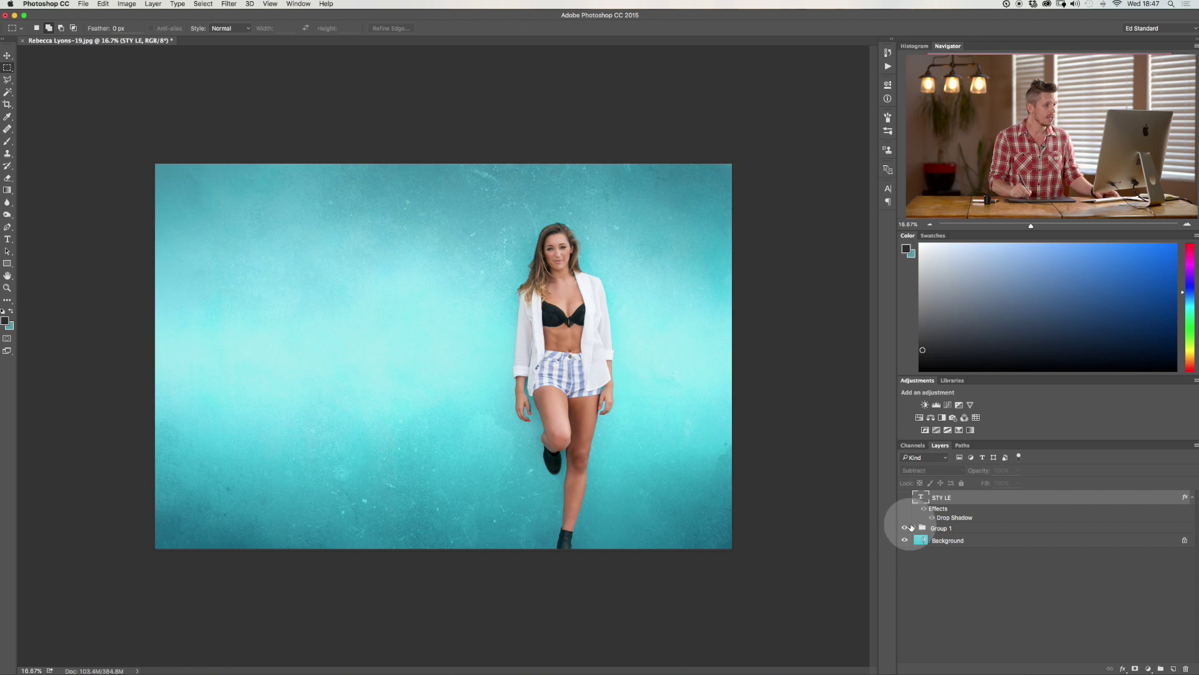
left_click(916, 528)
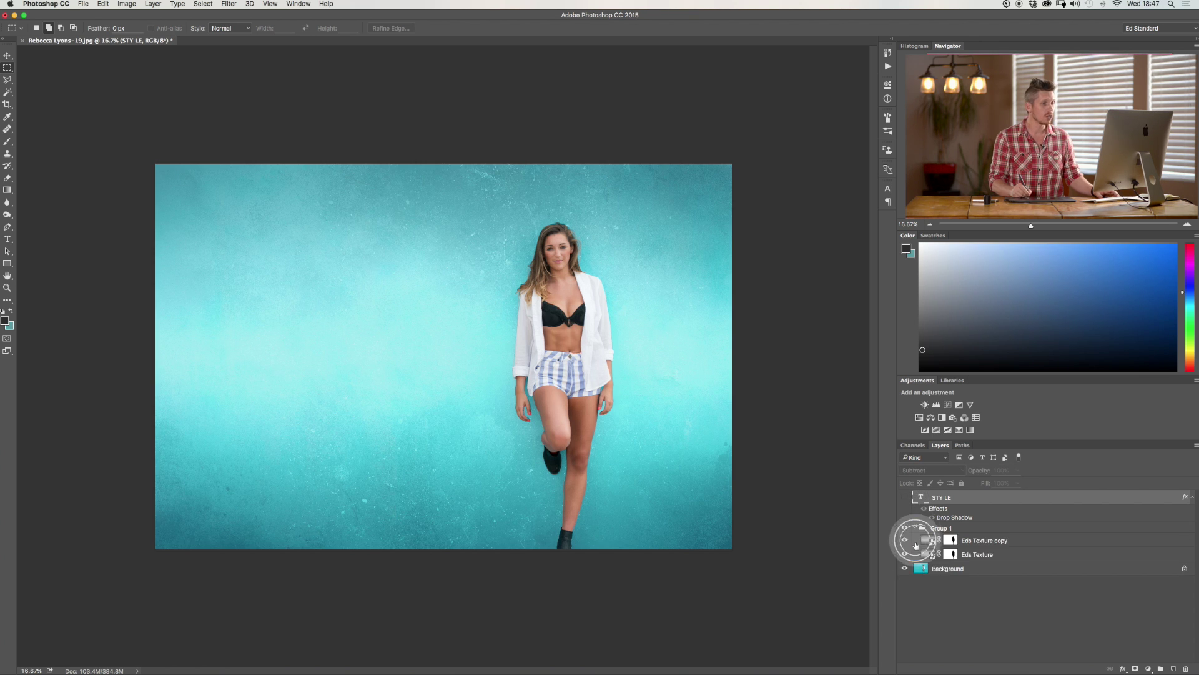
left_click(1012, 541)
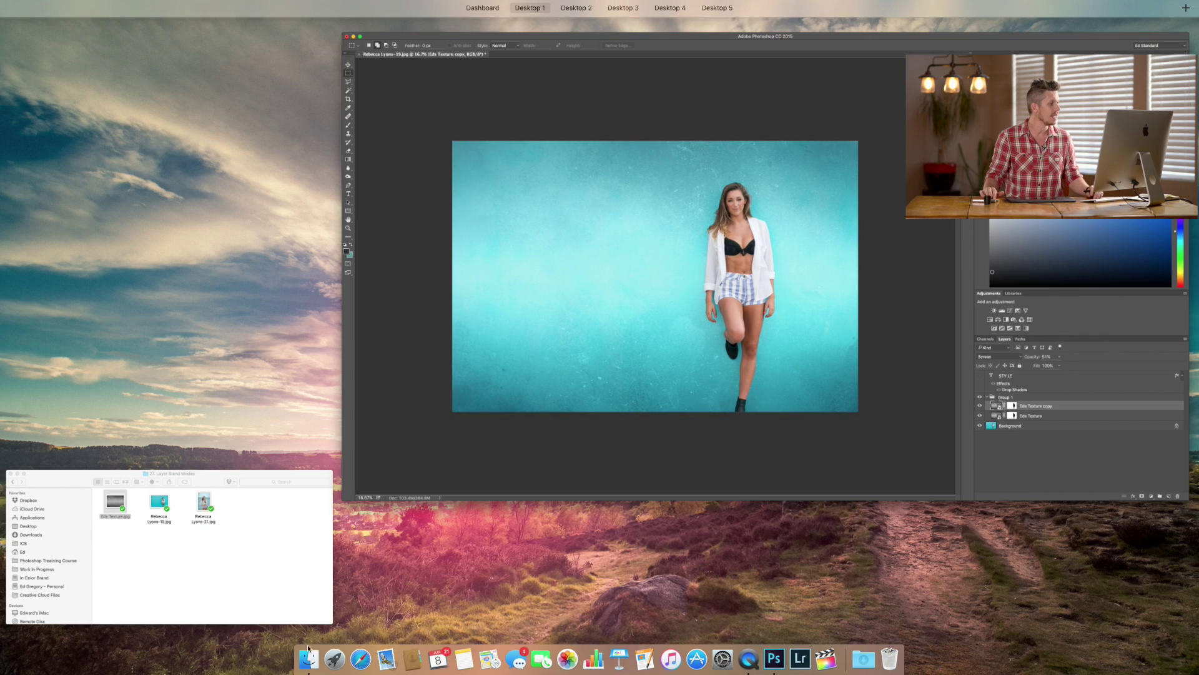
left_click(214, 583)
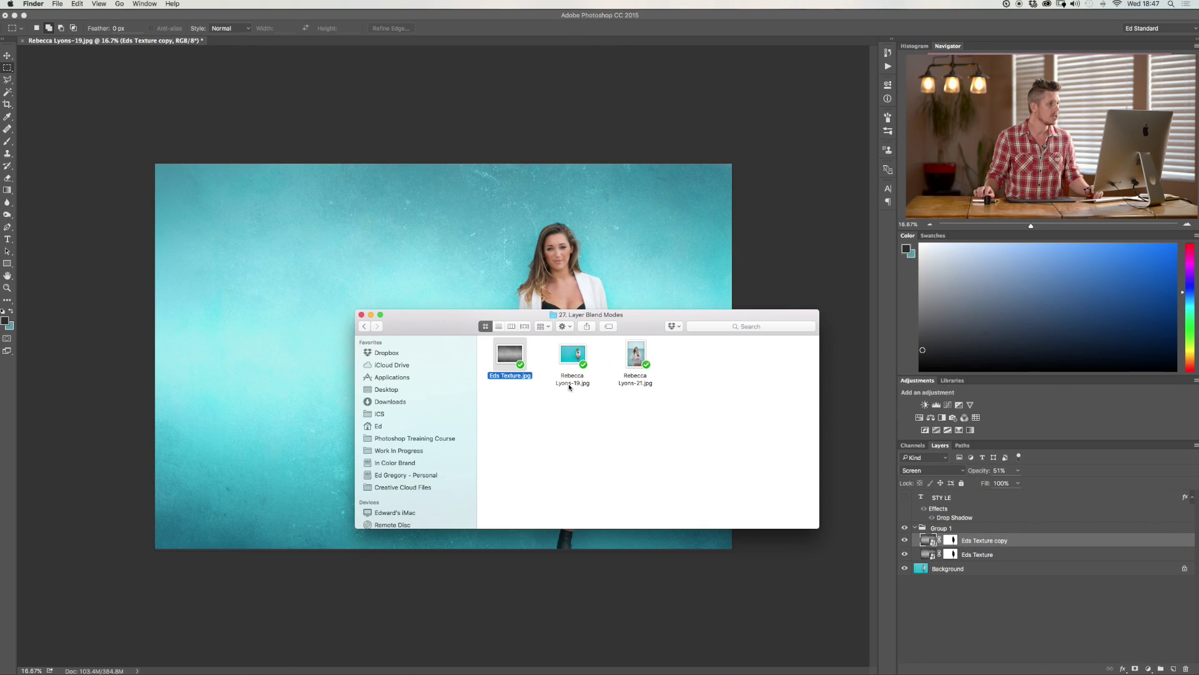
left_click_drag(629, 362, 447, 280)
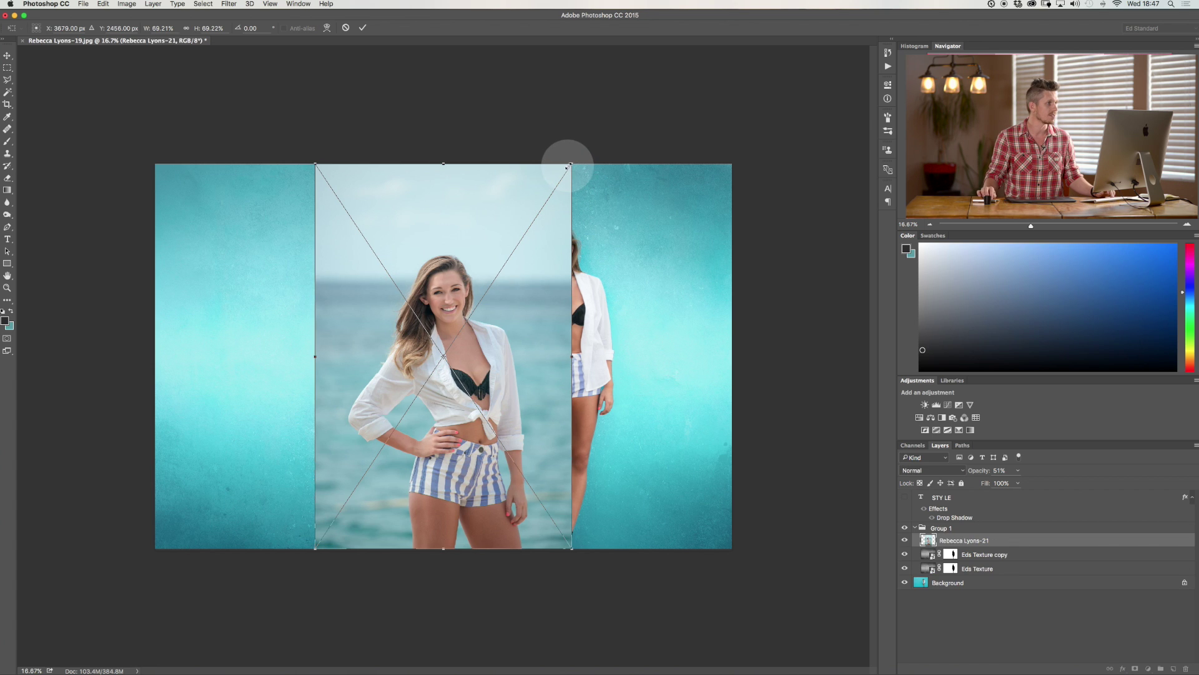
Scale the placed beach portrait to about 167% and shift it to fill the whole canvas.
left_click_drag(569, 166, 812, 7)
left_click_drag(316, 549, 3, 670)
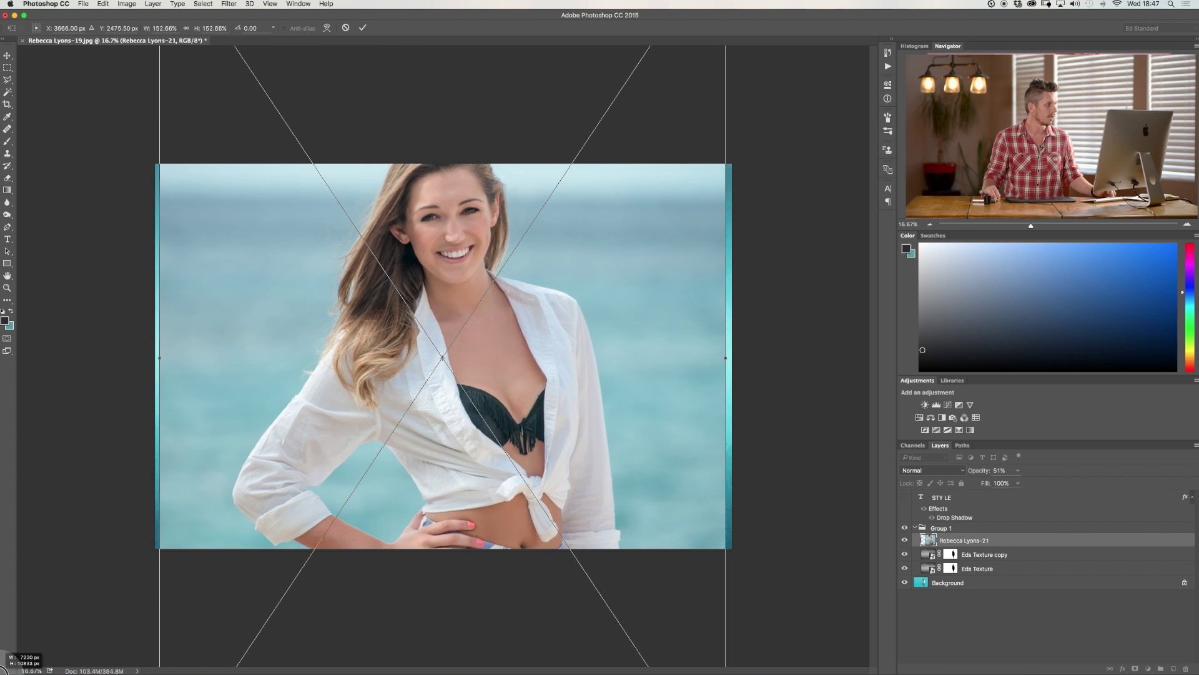
left_click_drag(340, 395, 298, 404)
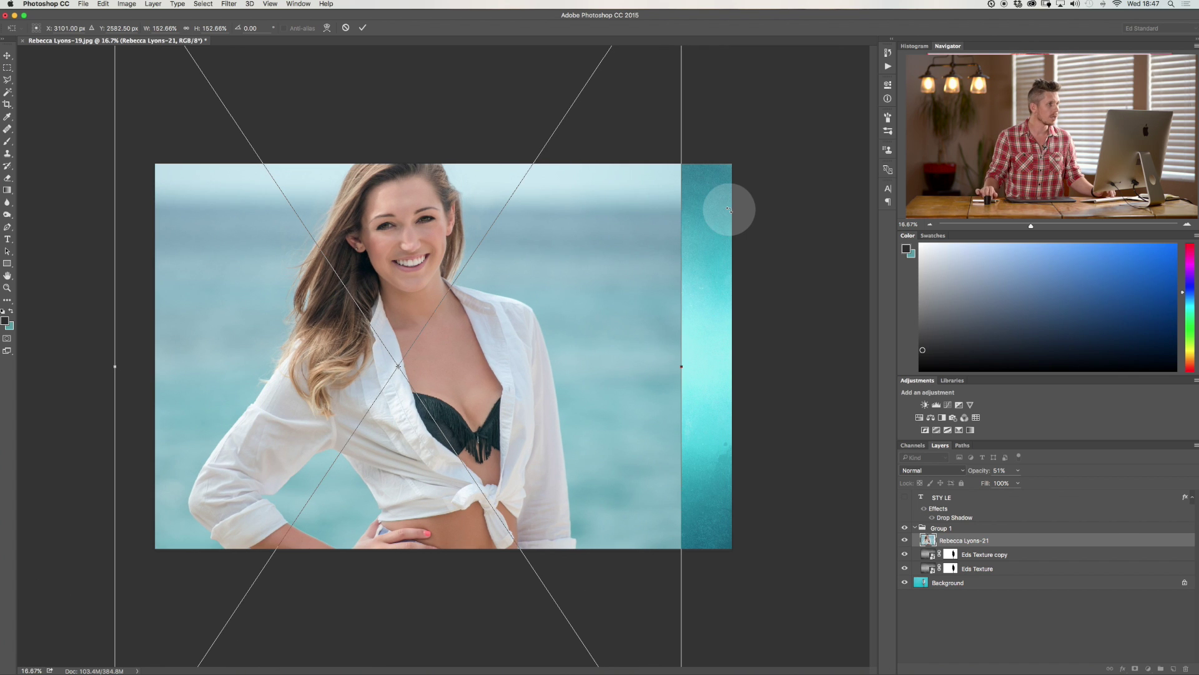
scroll(728, 209, "down", 5)
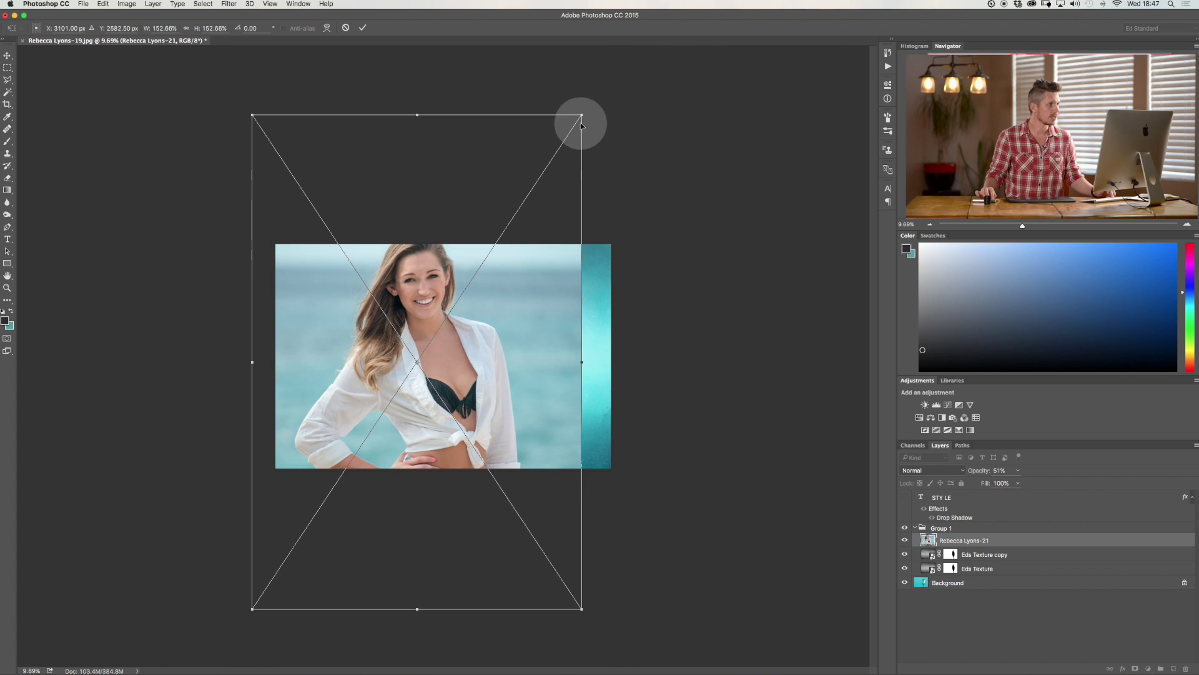
left_click_drag(581, 116, 630, 85)
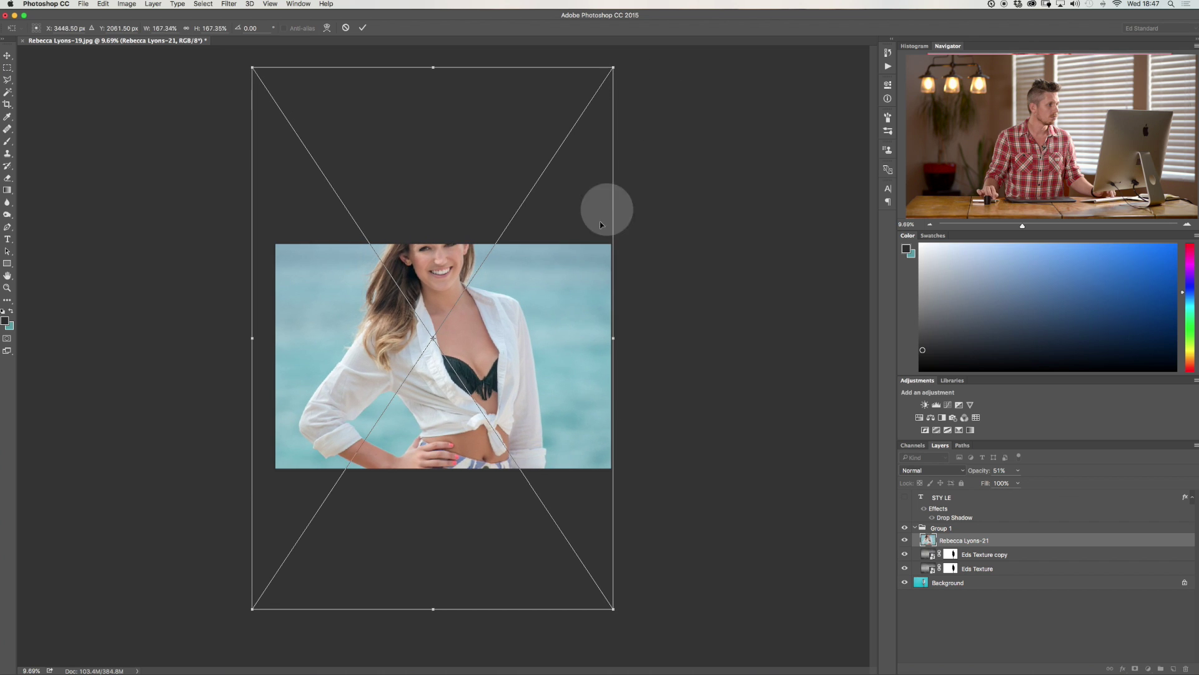
left_click_drag(550, 291, 542, 351)
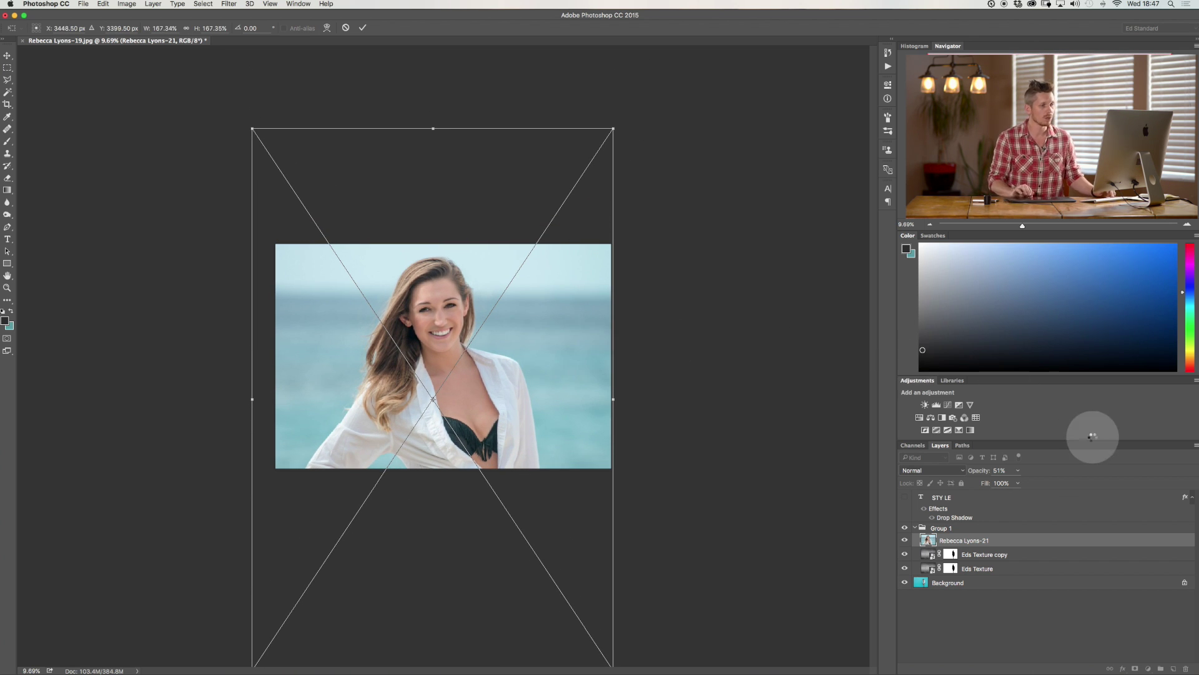
key("Return")
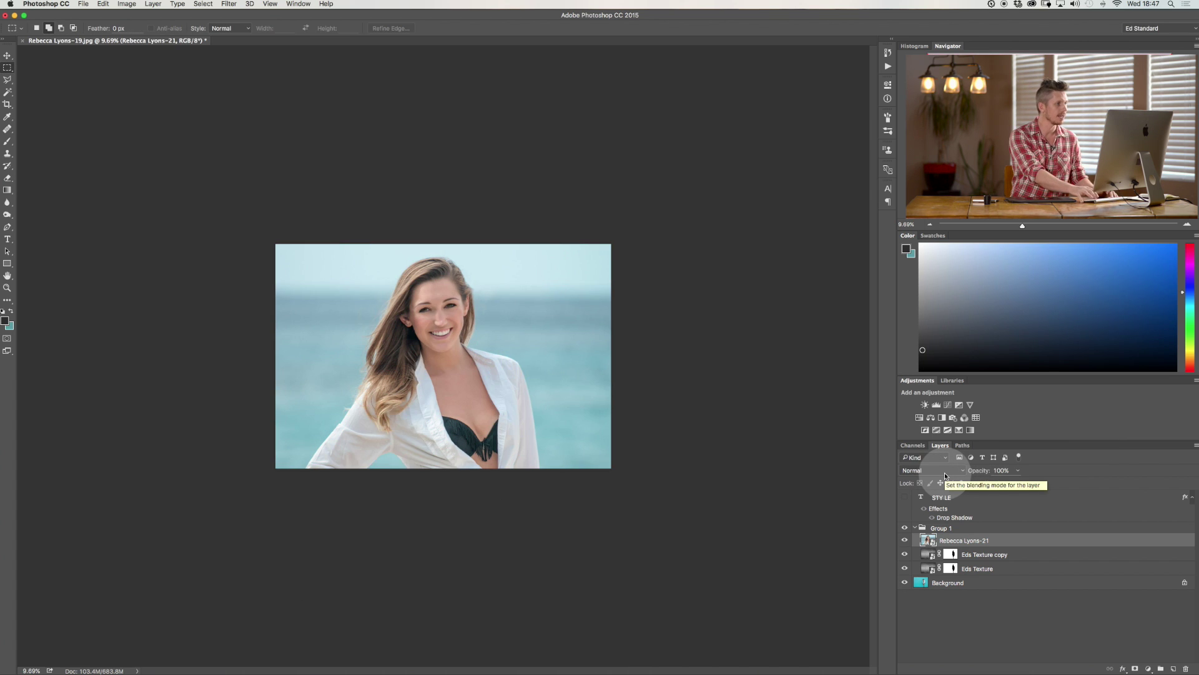
Scroll through the beach photo layer's blend modes, settling on Multiply.
scroll(945, 475, "down", 2)
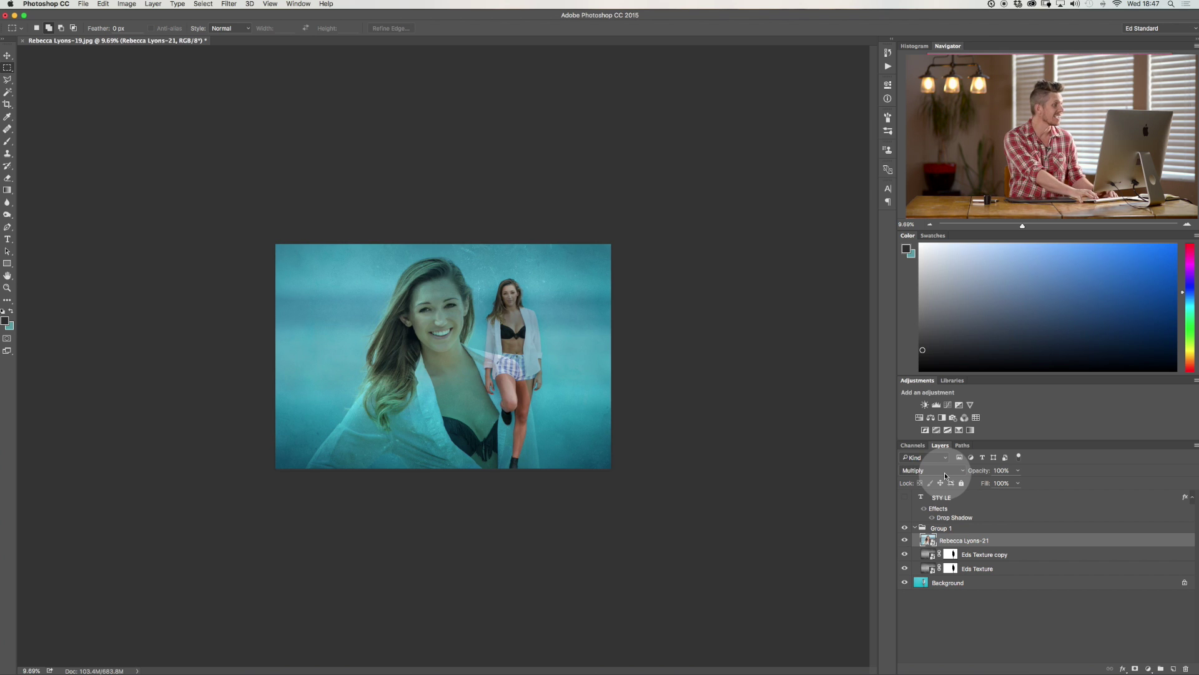
scroll(944, 472, "down", 2)
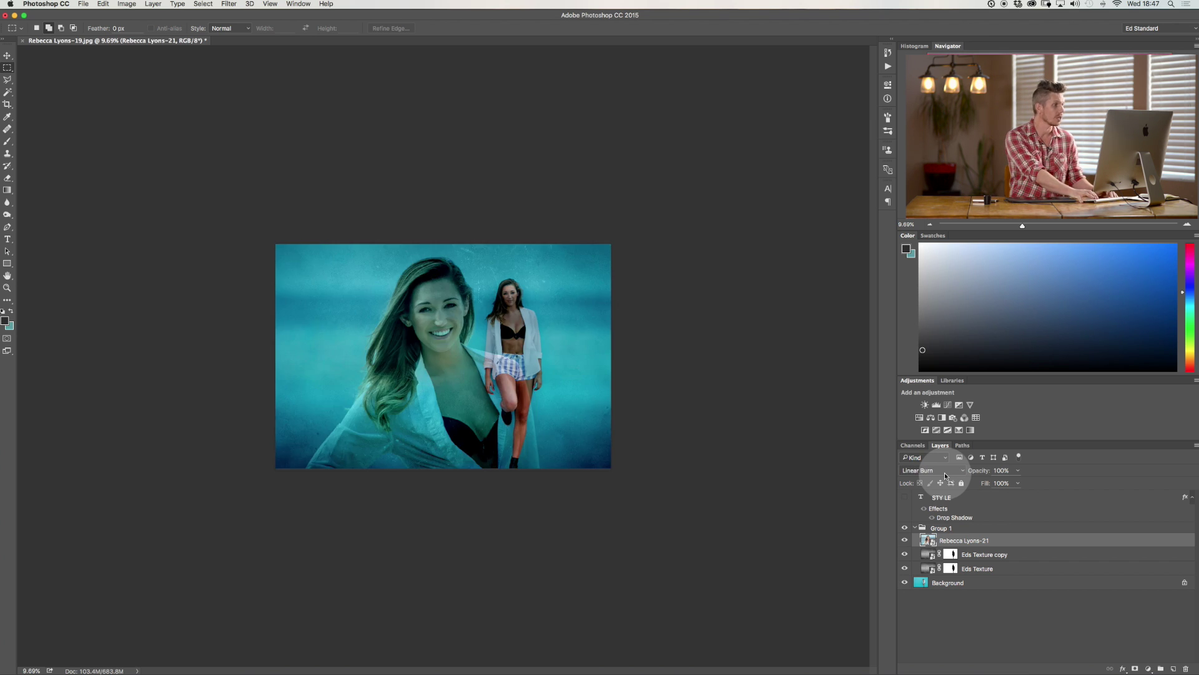
scroll(945, 473, "down", 3)
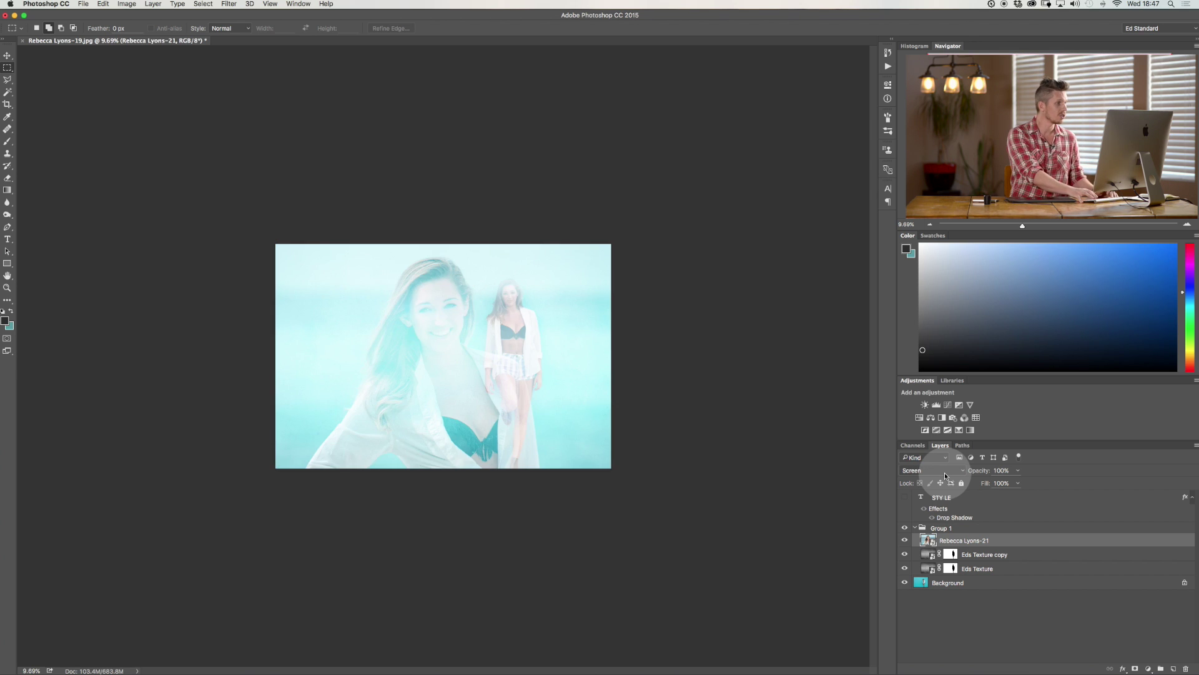
scroll(944, 472, "down", 5)
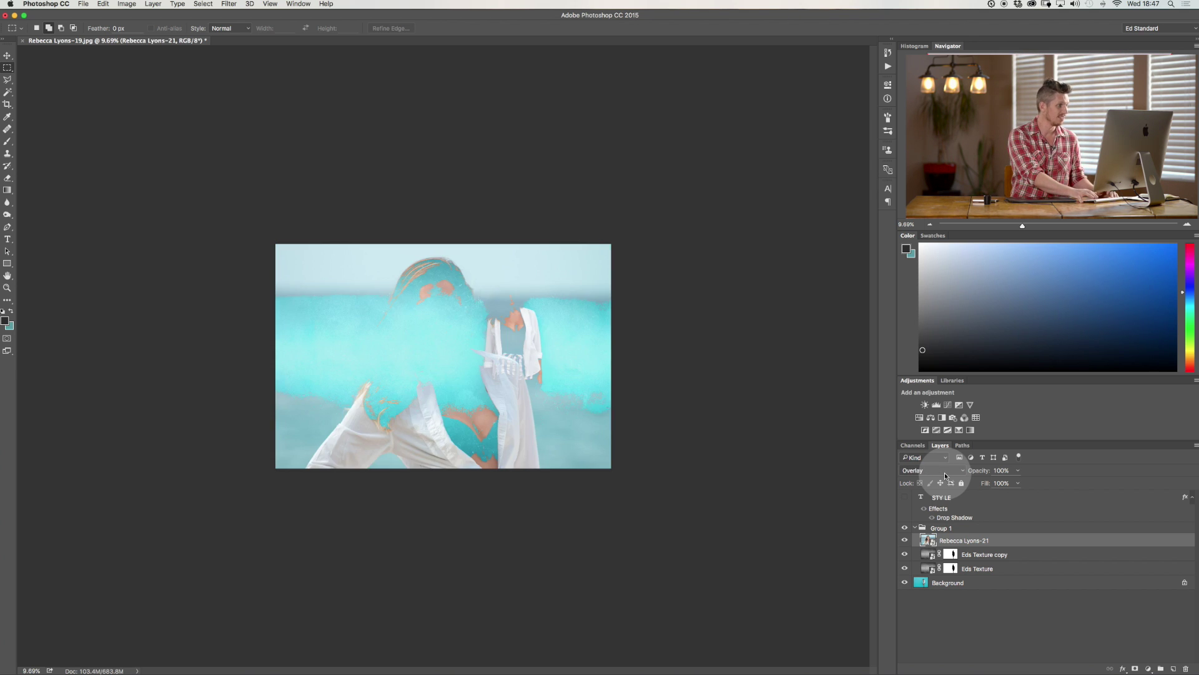
scroll(944, 472, "down", 1)
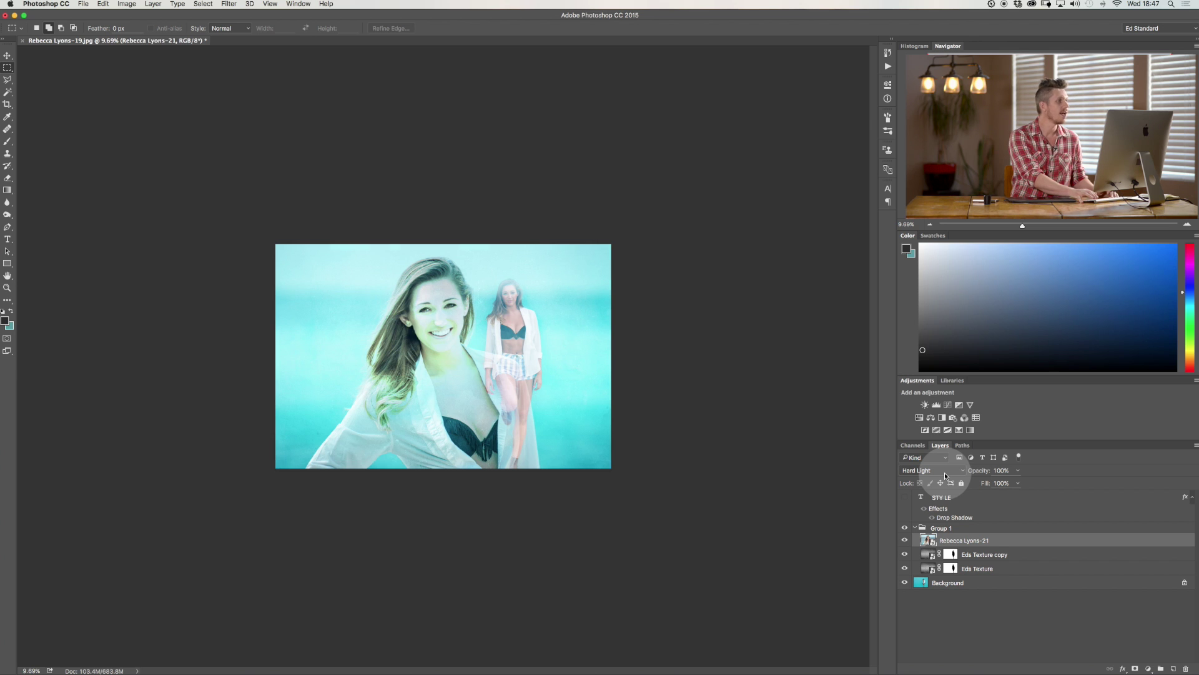
scroll(944, 472, "down", 2)
scroll(945, 472, "up", 4)
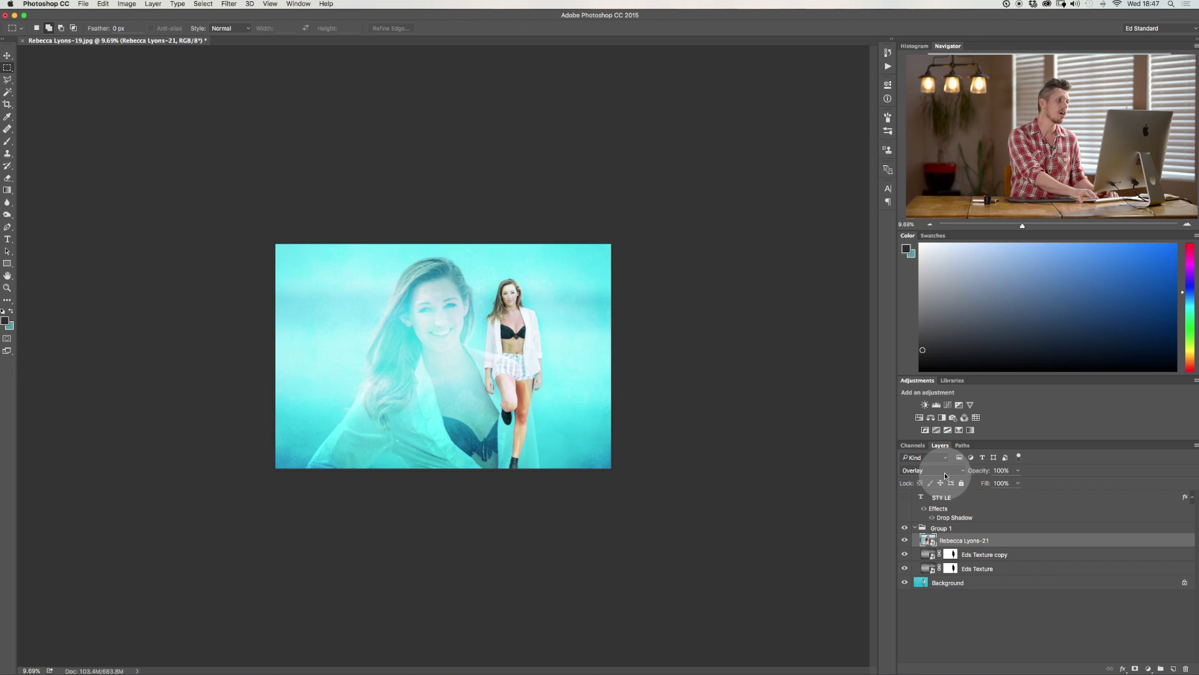
scroll(945, 472, "up", 7)
scroll(944, 472, "up", 2)
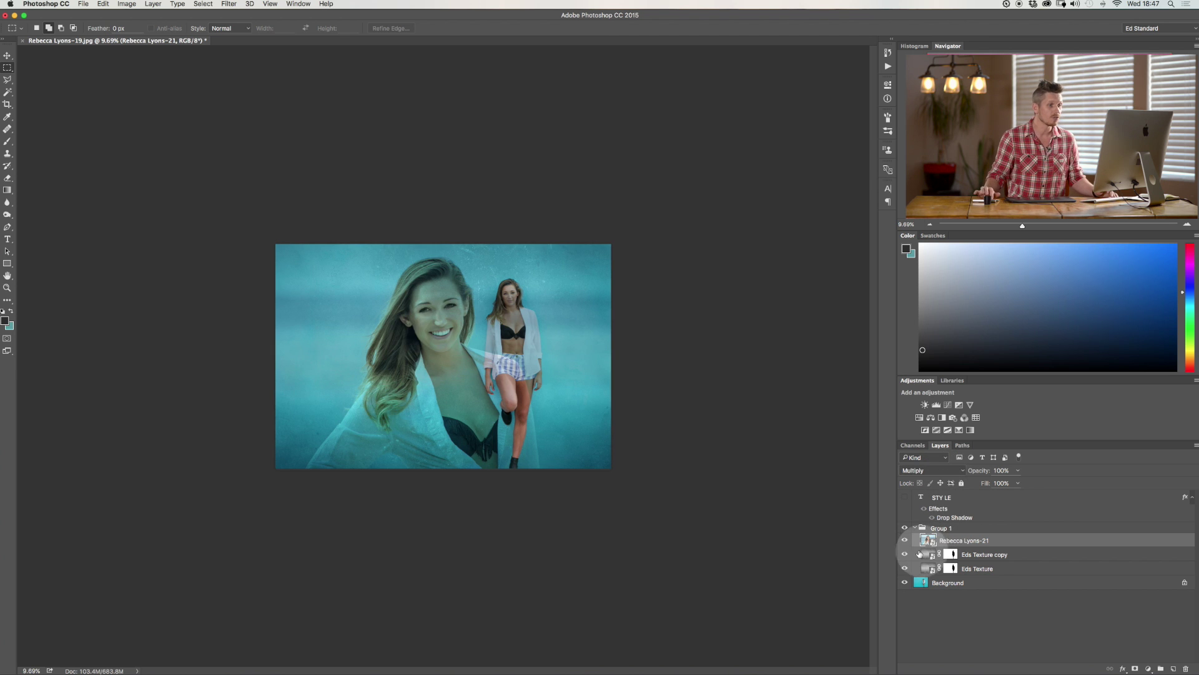